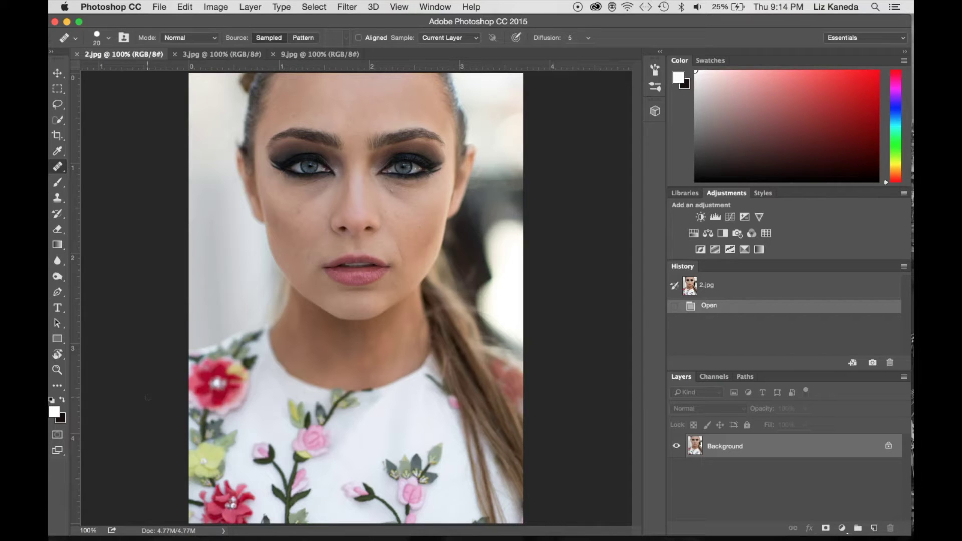
- Show the installed actions and browse the list up to the Portrait Retouch group
{"action": "left_click", "coordinate": [137, 335]}
{"action": "left_click", "coordinate": [396, 7]}
{"action": "mouse_move", "coordinate": [435, 6]}
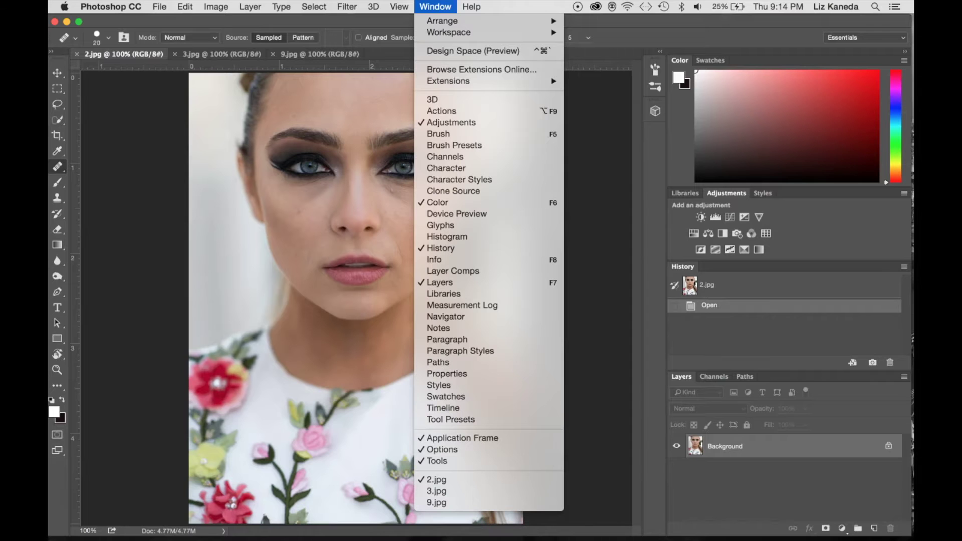
{"action": "left_click", "coordinate": [441, 110]}
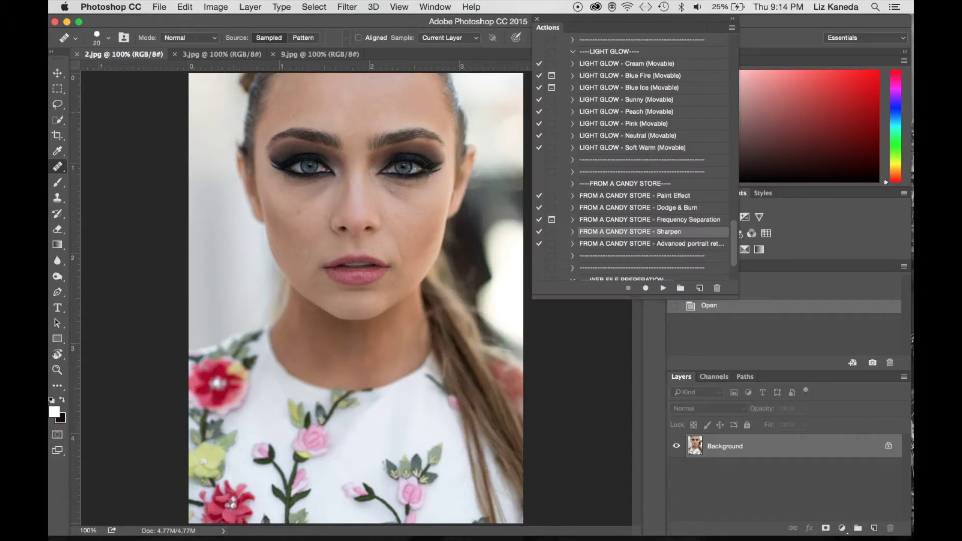
{"action": "scroll", "coordinate": [607, 120], "scroll_direction": "up", "scroll_amount": 10}
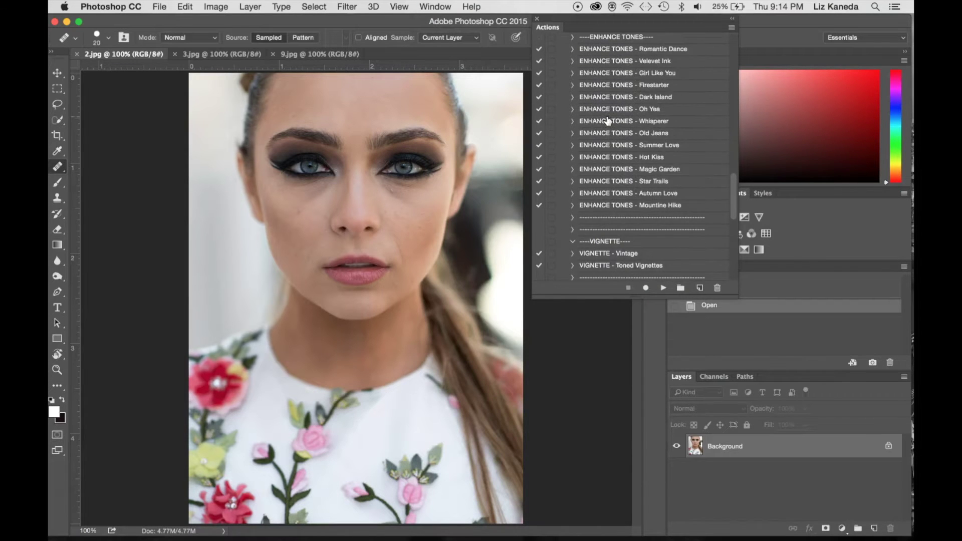
{"action": "scroll", "coordinate": [618, 55], "scroll_direction": "down", "scroll_amount": 5}
{"action": "scroll", "coordinate": [612, 50], "scroll_direction": "up", "scroll_amount": 10}
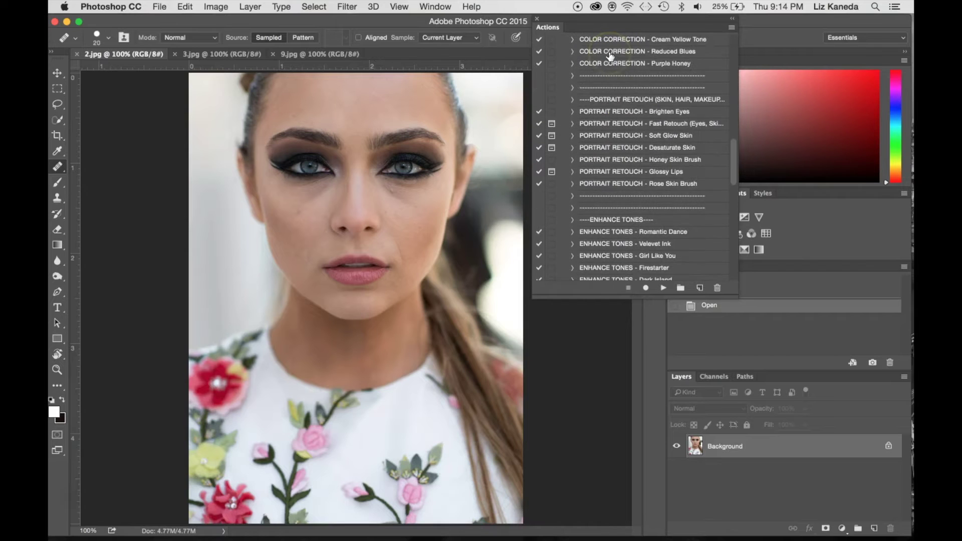
- Duplicate the Background layer under its default name and shift the floating Actions window slightly aside
{"action": "right_click", "coordinate": [736, 441]}
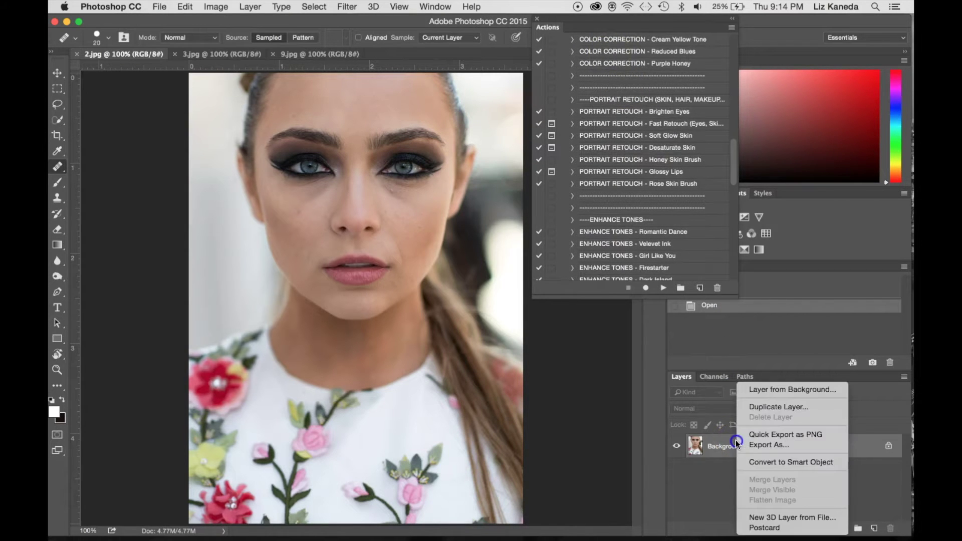
{"action": "left_click", "coordinate": [779, 407]}
{"action": "key", "text": "Return"}
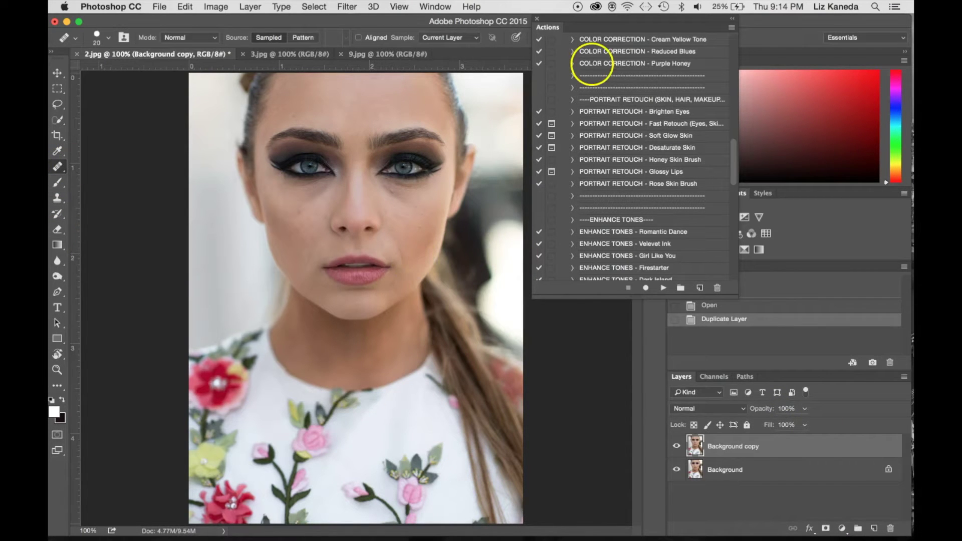
{"action": "left_click_drag", "start_coordinate": [579, 20], "coordinate": [591, 19]}
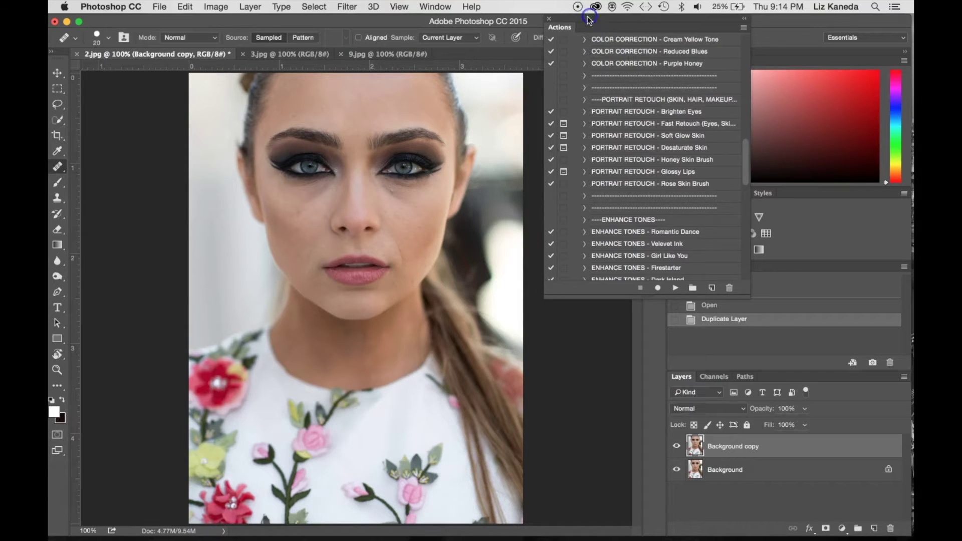
- Remove the blemishes on the left-hand cheek and beneath the right-hand eye with the Healing Brush on the duplicate layer
{"action": "left_click", "coordinate": [58, 170]}
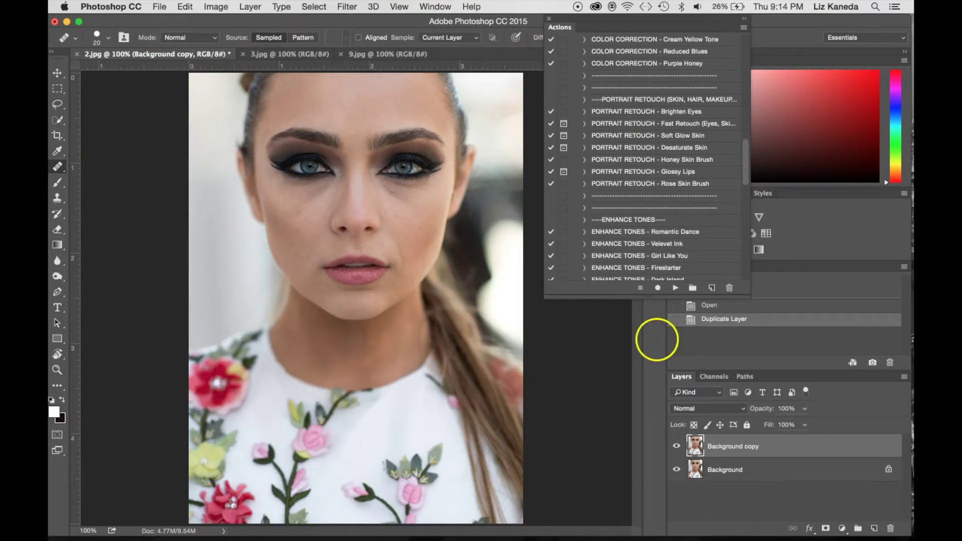
{"action": "scroll", "coordinate": [441, 249], "scroll_direction": "up", "scroll_amount": 5}
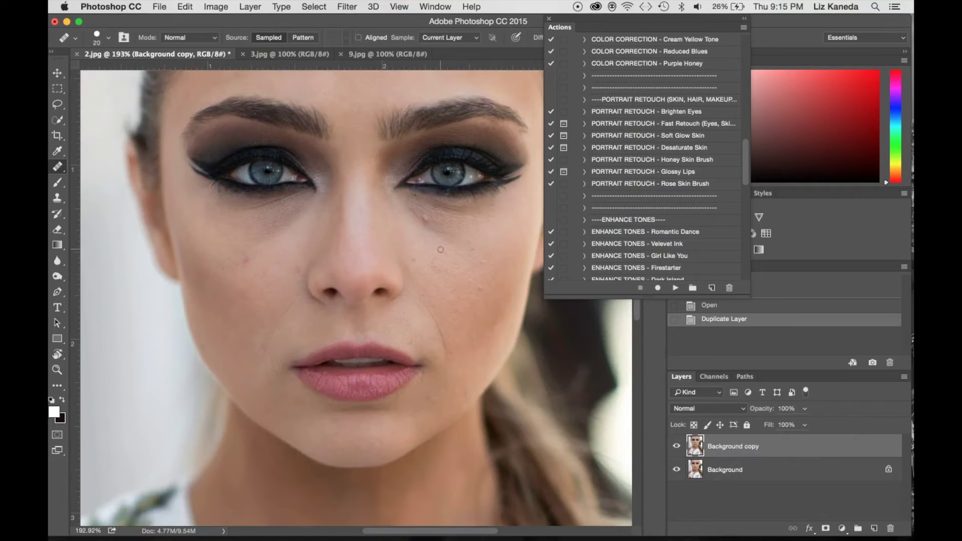
{"action": "left_click", "coordinate": [420, 224]}
{"action": "left_click", "coordinate": [255, 261], "text": "alt"}
{"action": "left_click", "coordinate": [287, 273]}
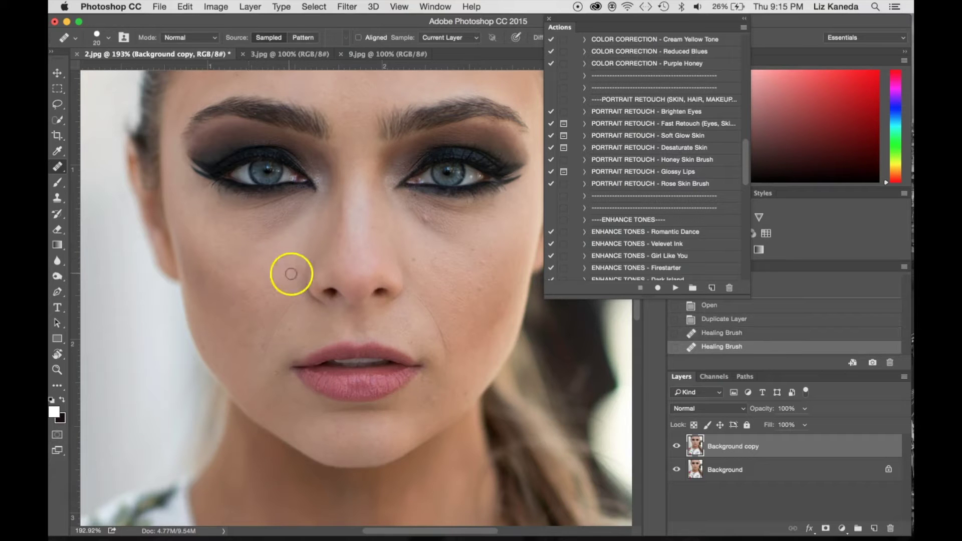
{"action": "left_click", "coordinate": [447, 223]}
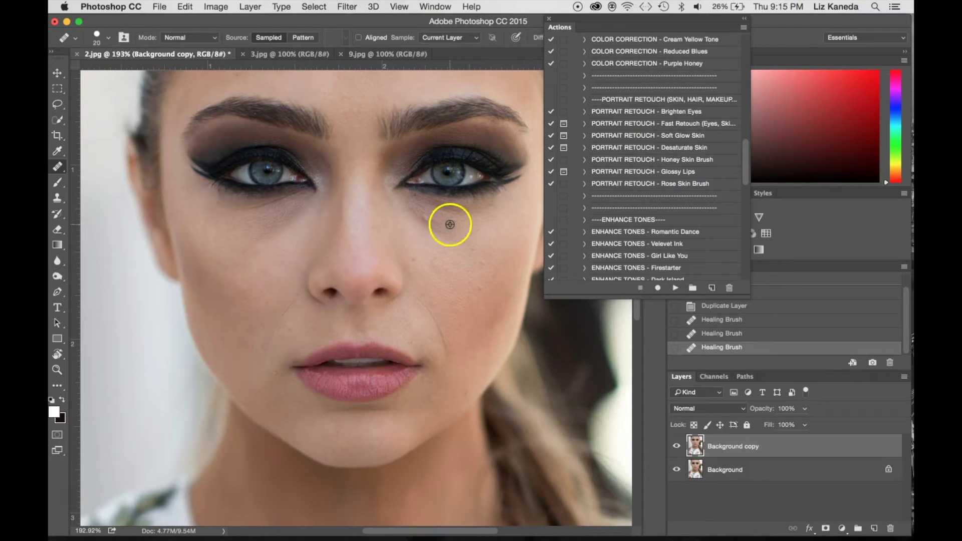
- Heal the smile line running down the right-hand cheek beside the mouth
{"action": "left_click", "coordinate": [436, 306]}
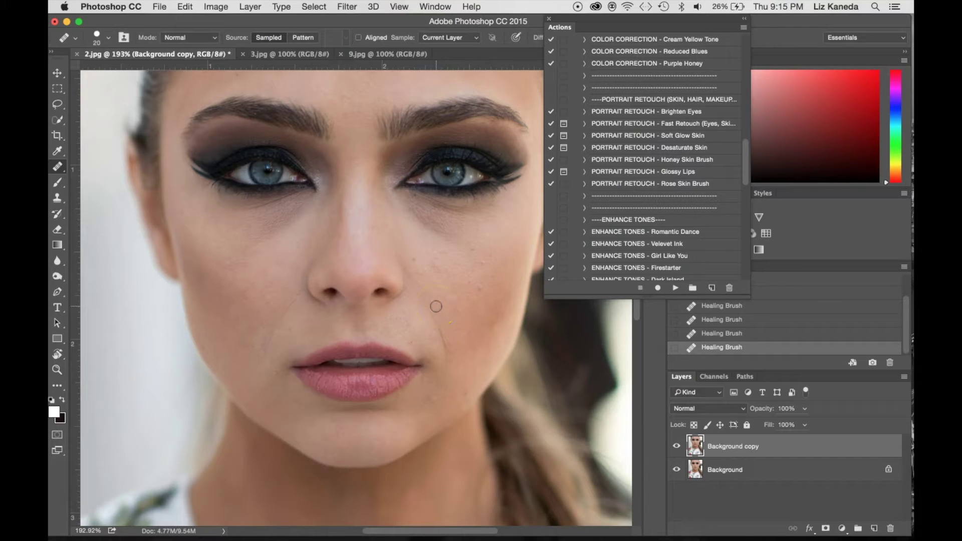
{"action": "left_click", "coordinate": [426, 310]}
{"action": "left_click", "coordinate": [434, 311]}
{"action": "left_click_drag", "start_coordinate": [447, 370], "coordinate": [445, 382]}
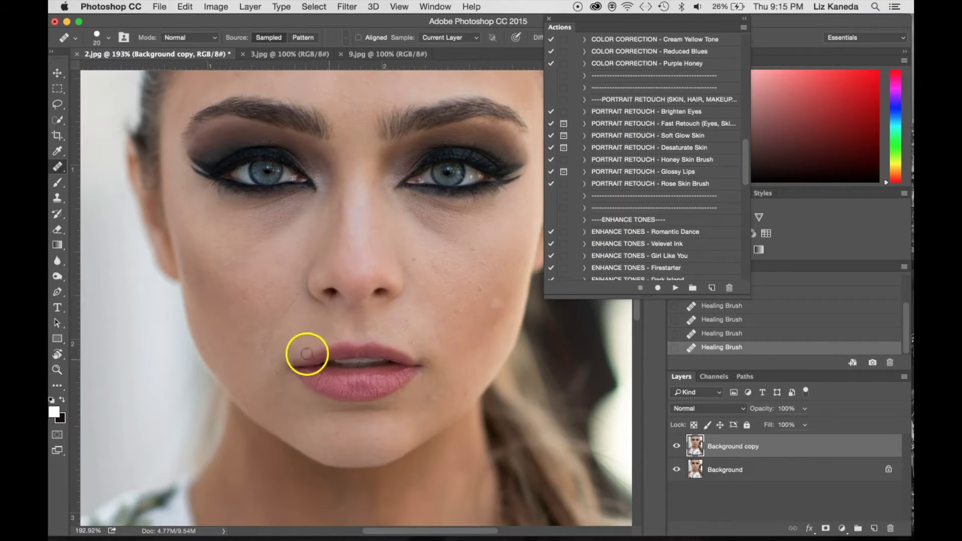
- Heal the spots on the lower left-hand cheek and beside the mouth corner using nearby skin samples
{"action": "left_click", "coordinate": [266, 312], "text": "alt"}
{"action": "left_click", "coordinate": [277, 314]}
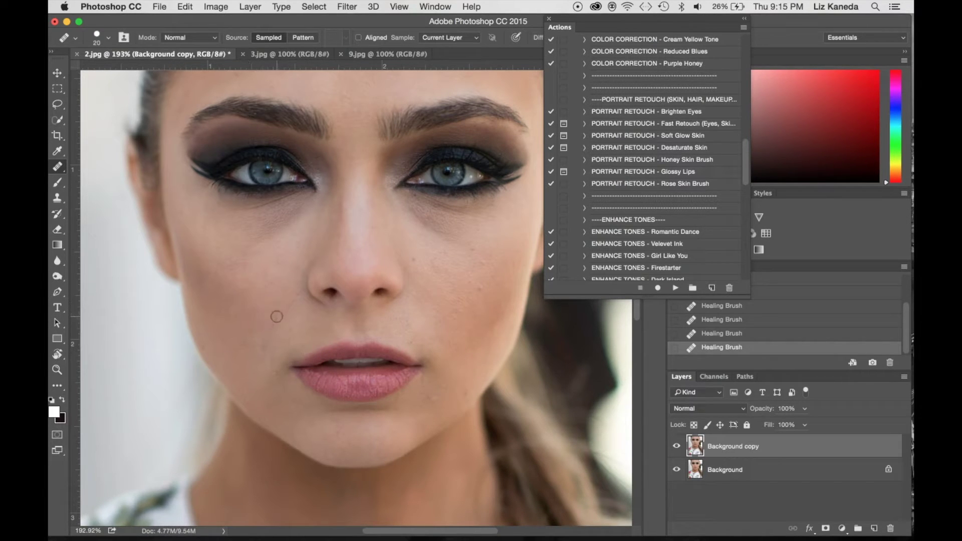
{"action": "left_click", "coordinate": [287, 294], "text": "alt"}
{"action": "left_click_drag", "start_coordinate": [266, 345], "coordinate": [264, 365]}
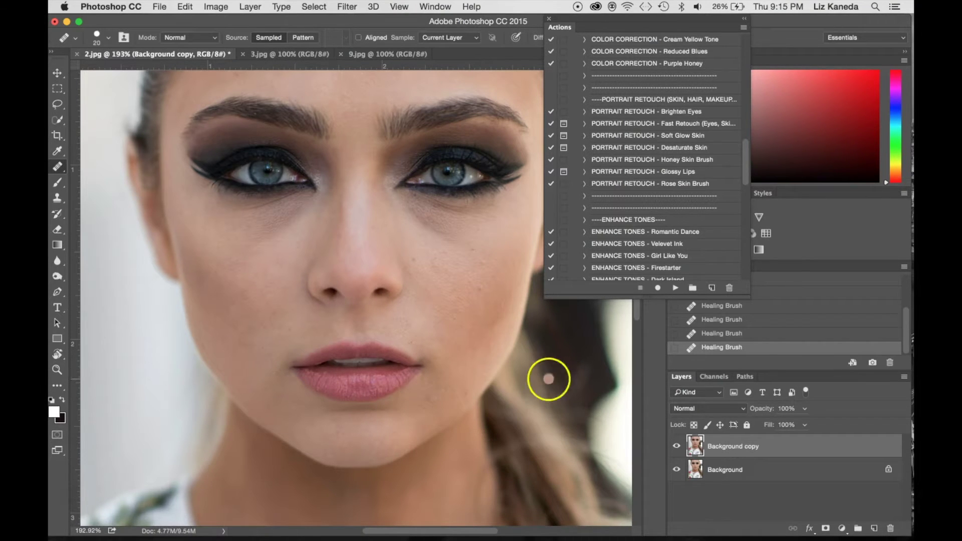
{"action": "left_click", "coordinate": [275, 372]}
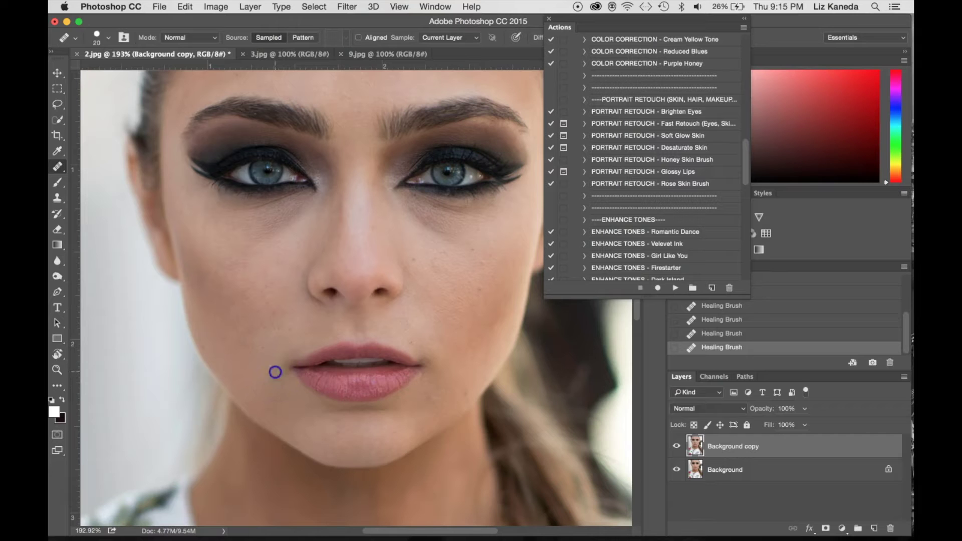
{"action": "left_click", "coordinate": [265, 366], "text": "alt"}
{"action": "left_click", "coordinate": [262, 354]}
{"action": "left_click", "coordinate": [271, 365]}
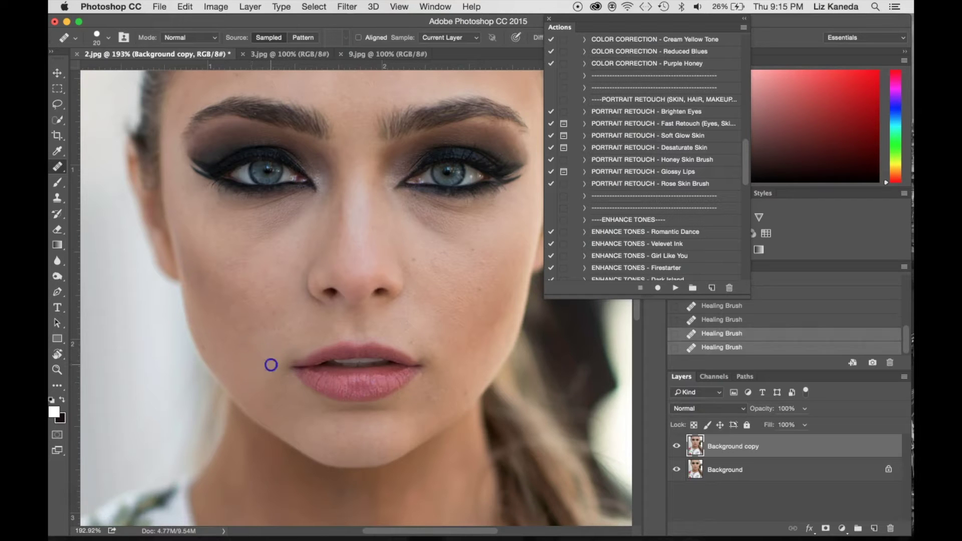
- Heal the remaining spots across the right-hand cheek and beside the chin with freshly sampled skin
{"action": "left_click", "coordinate": [469, 295], "text": "alt"}
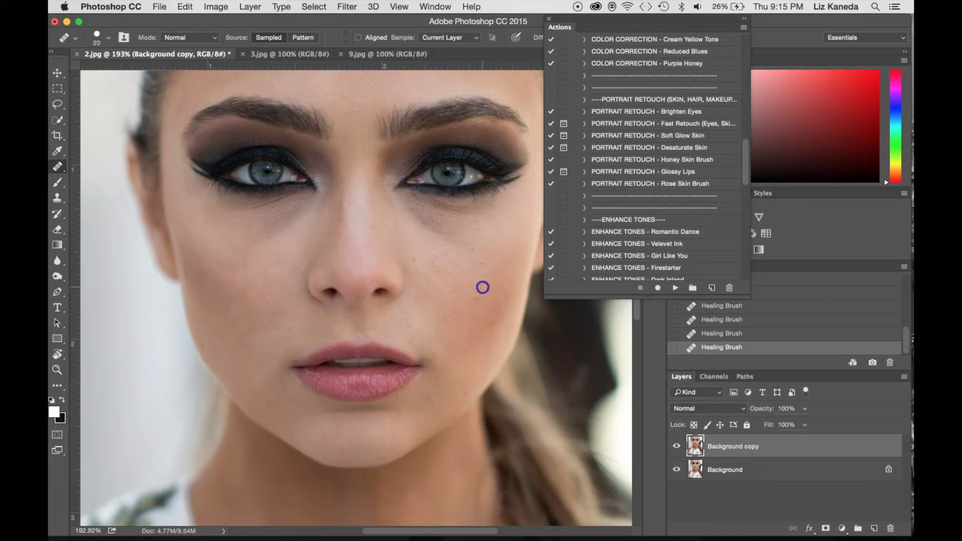
{"action": "left_click", "coordinate": [467, 288]}
{"action": "left_click", "coordinate": [467, 269]}
{"action": "left_click", "coordinate": [475, 250]}
{"action": "left_click", "coordinate": [458, 269]}
{"action": "left_click", "coordinate": [445, 257]}
{"action": "left_click", "coordinate": [432, 407]}
- Heal the marks and uneven patches on the forehead and touch up the skin below the right-hand eye
{"action": "scroll", "coordinate": [431, 405], "scroll_direction": "up", "scroll_amount": 5}
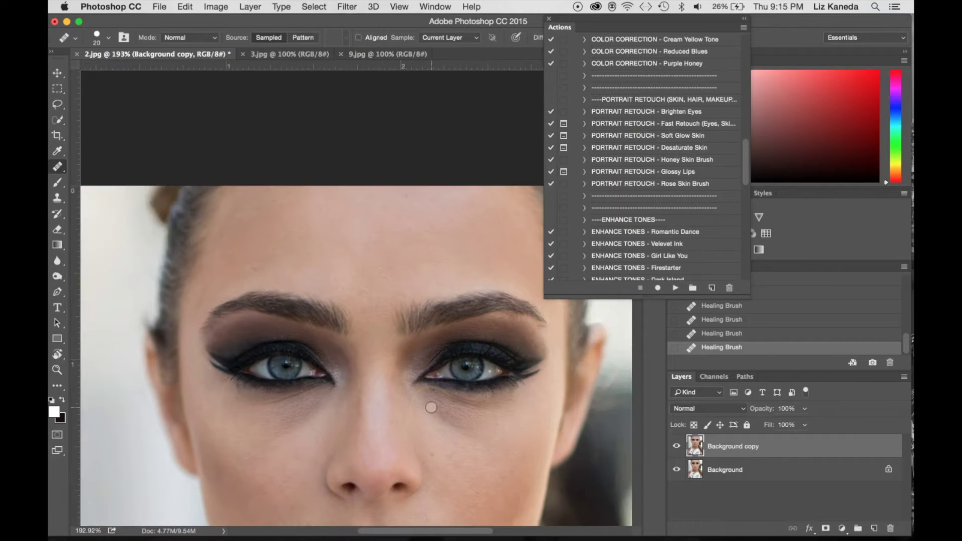
{"action": "left_click", "coordinate": [323, 261]}
{"action": "left_click", "coordinate": [272, 250]}
{"action": "left_click_drag", "start_coordinate": [283, 180], "coordinate": [291, 218]}
{"action": "left_click", "coordinate": [412, 200]}
{"action": "left_click", "coordinate": [436, 409]}
- Heal the small blemishes around the mouth and above the upper lip
{"action": "scroll", "coordinate": [441, 424], "scroll_direction": "down", "scroll_amount": 3}
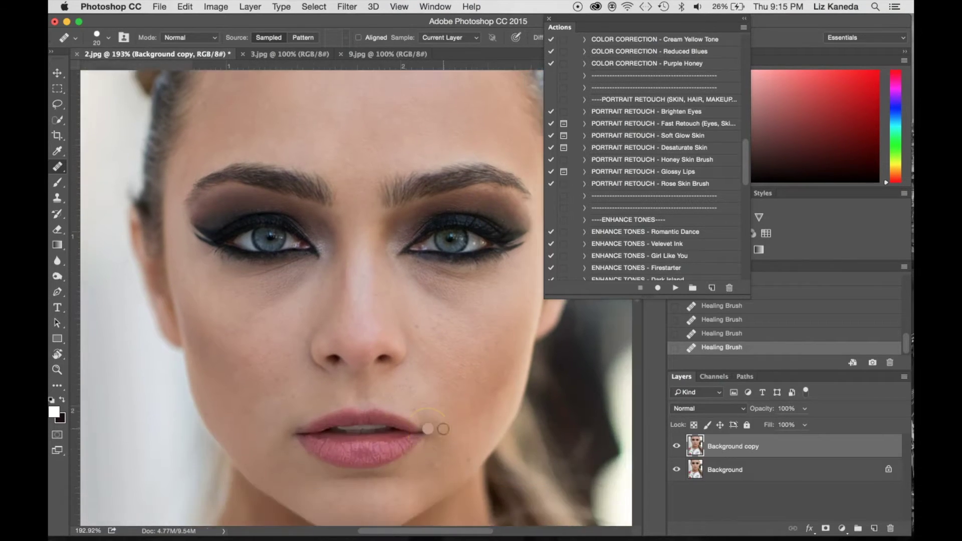
{"action": "scroll", "coordinate": [436, 425], "scroll_direction": "right", "scroll_amount": 1}
{"action": "scroll", "coordinate": [436, 426], "scroll_direction": "up", "scroll_amount": 1}
{"action": "left_click", "coordinate": [322, 430]}
{"action": "left_click", "coordinate": [285, 419]}
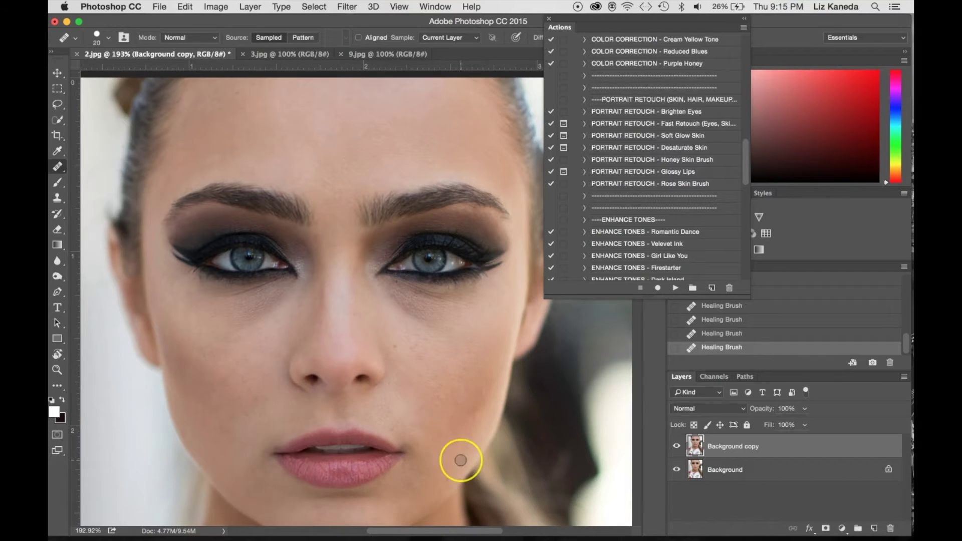
- Compare the face before and after healing by toggling the visibility of the Background copy layer
{"action": "scroll", "coordinate": [461, 459], "scroll_direction": "down", "scroll_amount": 5}
{"action": "scroll", "coordinate": [461, 460], "scroll_direction": "down", "scroll_amount": 1}
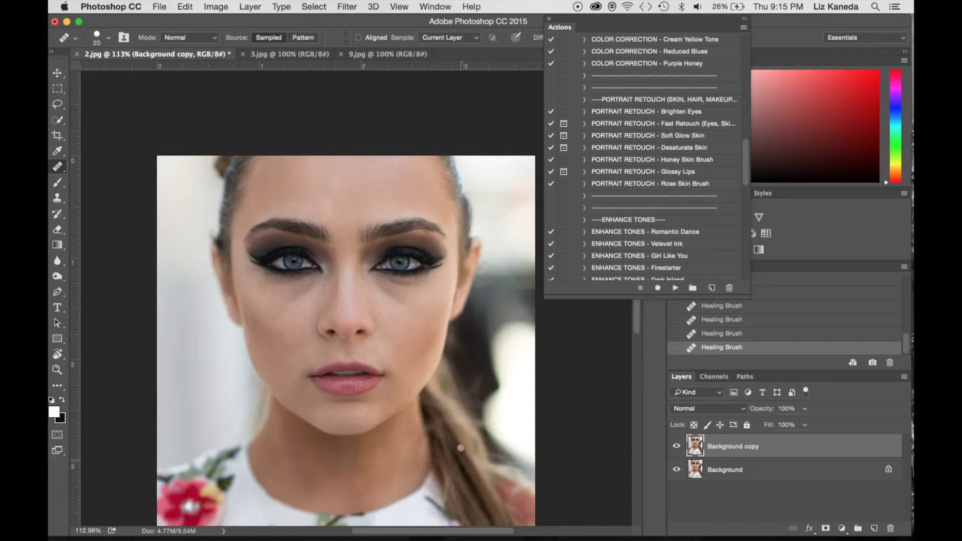
{"action": "left_click", "coordinate": [676, 447]}
{"action": "left_click", "coordinate": [676, 446]}
{"action": "left_click", "coordinate": [676, 446]}
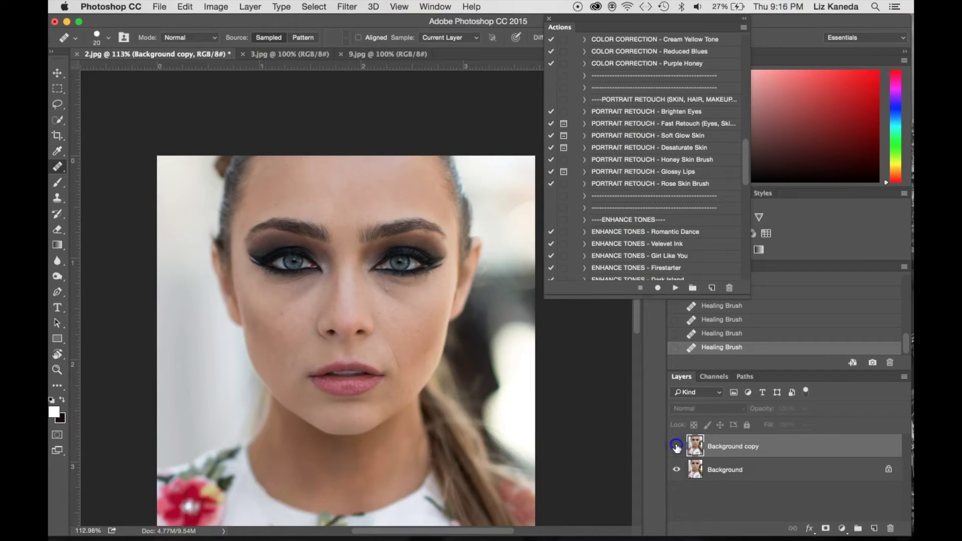
{"action": "left_click", "coordinate": [676, 446]}
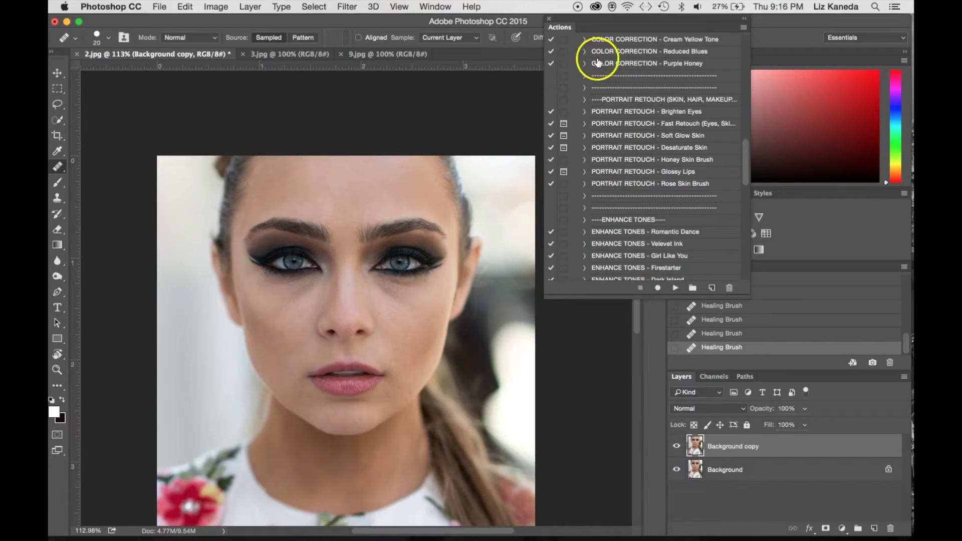
- Run the "FROM A CANDY STORE - Frequency Separation" action, accepting its Gaussian Blur setting and continuing through its messages
{"action": "scroll", "coordinate": [651, 173], "scroll_direction": "down", "scroll_amount": 5}
{"action": "scroll", "coordinate": [659, 172], "scroll_direction": "down", "scroll_amount": 2}
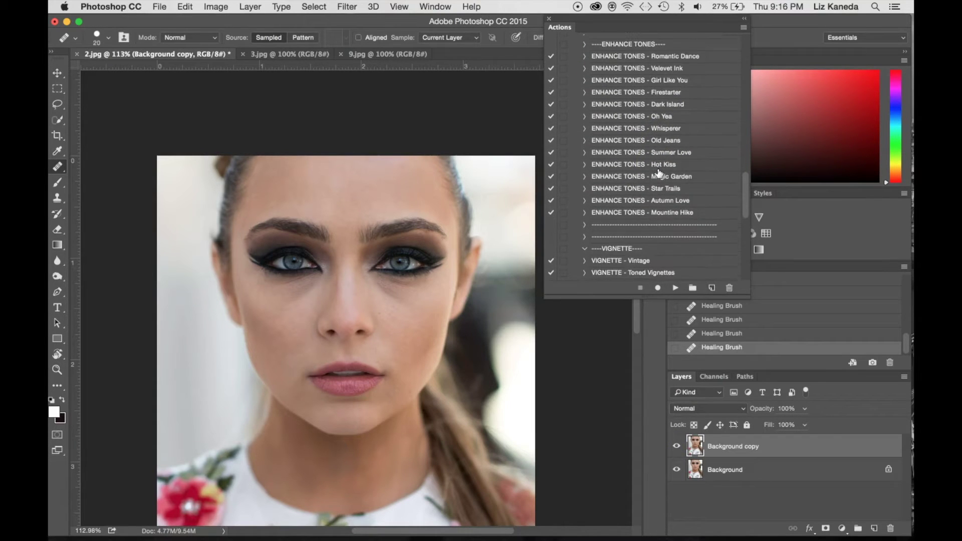
{"action": "scroll", "coordinate": [659, 173], "scroll_direction": "down", "scroll_amount": 3}
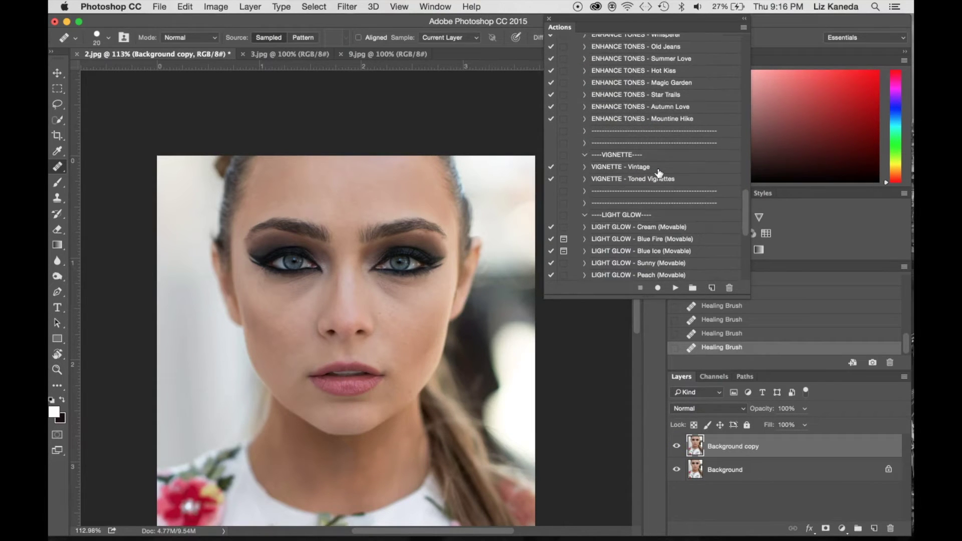
{"action": "scroll", "coordinate": [659, 173], "scroll_direction": "down", "scroll_amount": 4}
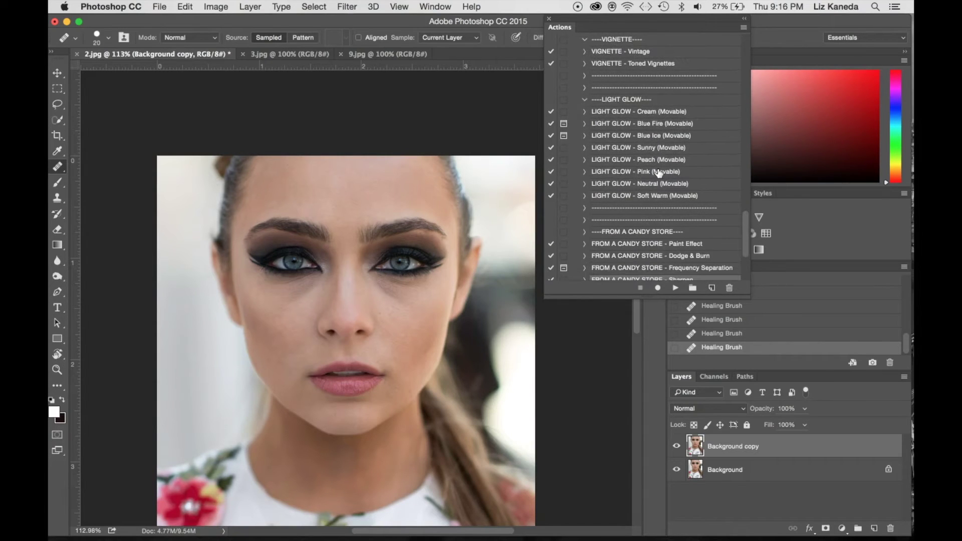
{"action": "scroll", "coordinate": [658, 172], "scroll_direction": "down", "scroll_amount": 3}
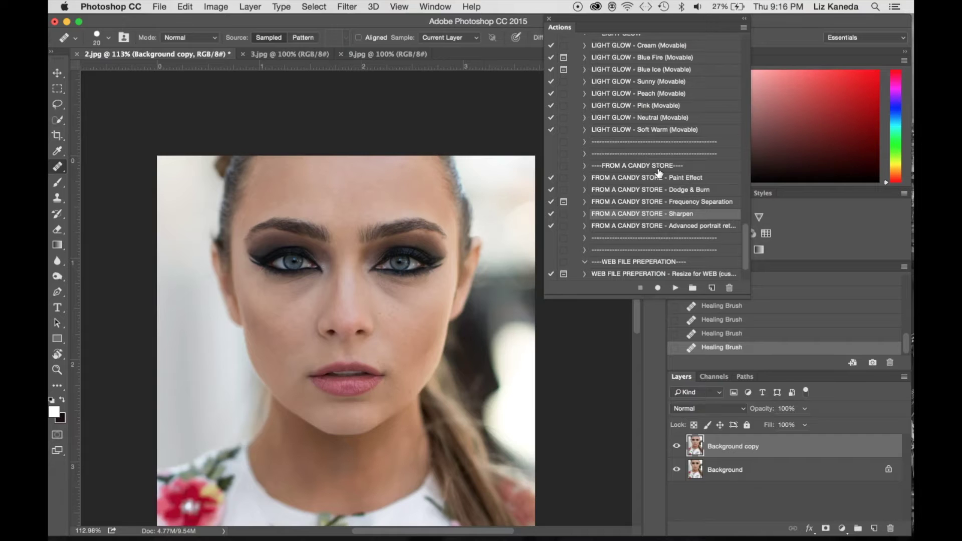
{"action": "left_click", "coordinate": [616, 202]}
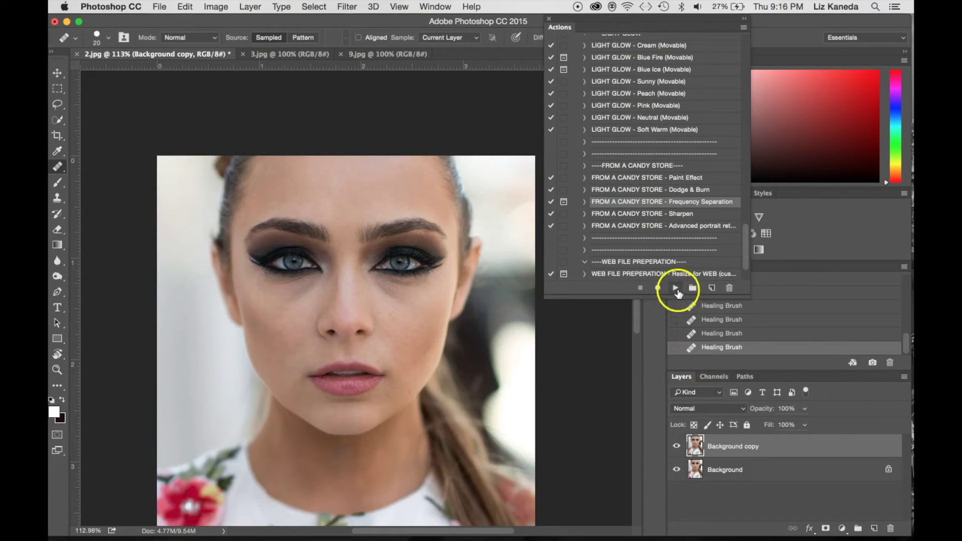
{"action": "left_click", "coordinate": [676, 288]}
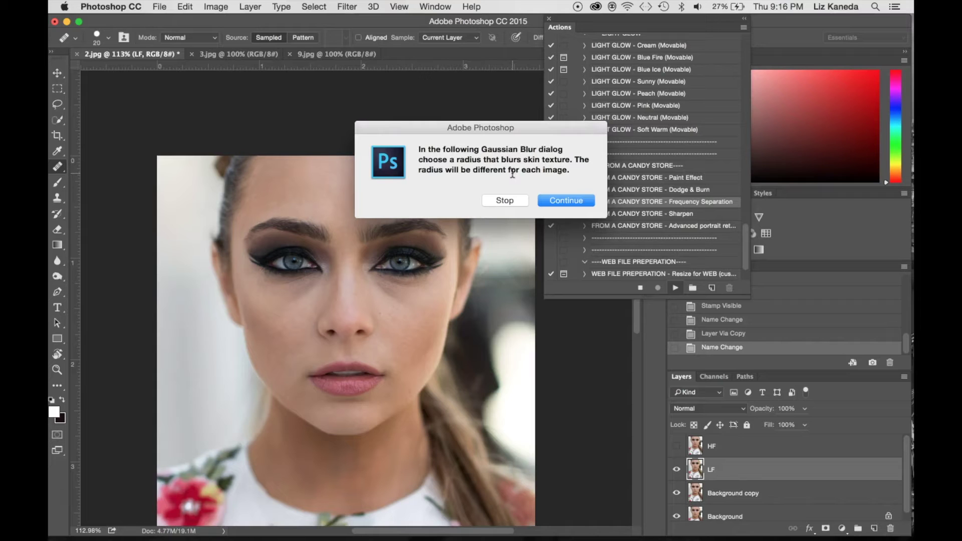
{"action": "left_click", "coordinate": [582, 206]}
{"action": "left_click", "coordinate": [722, 89]}
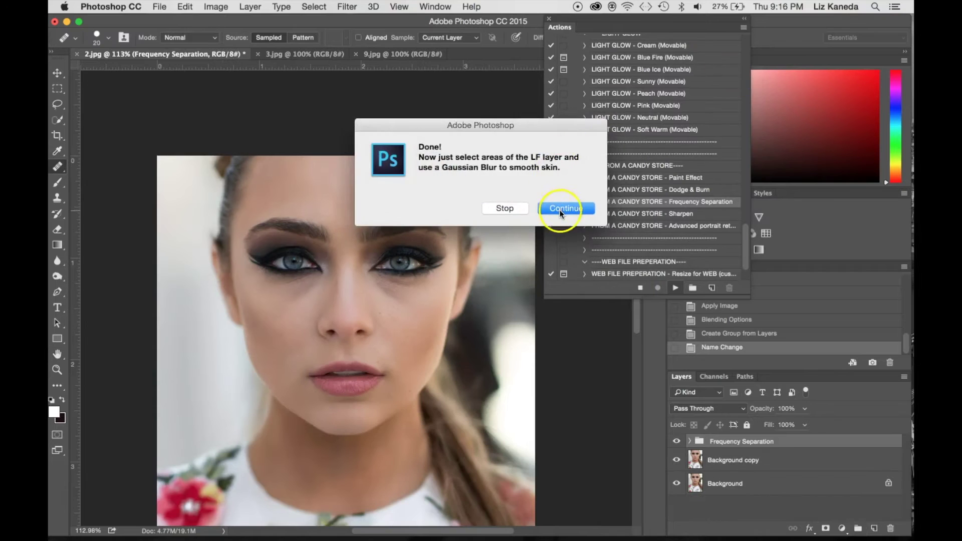
{"action": "left_click", "coordinate": [560, 210]}
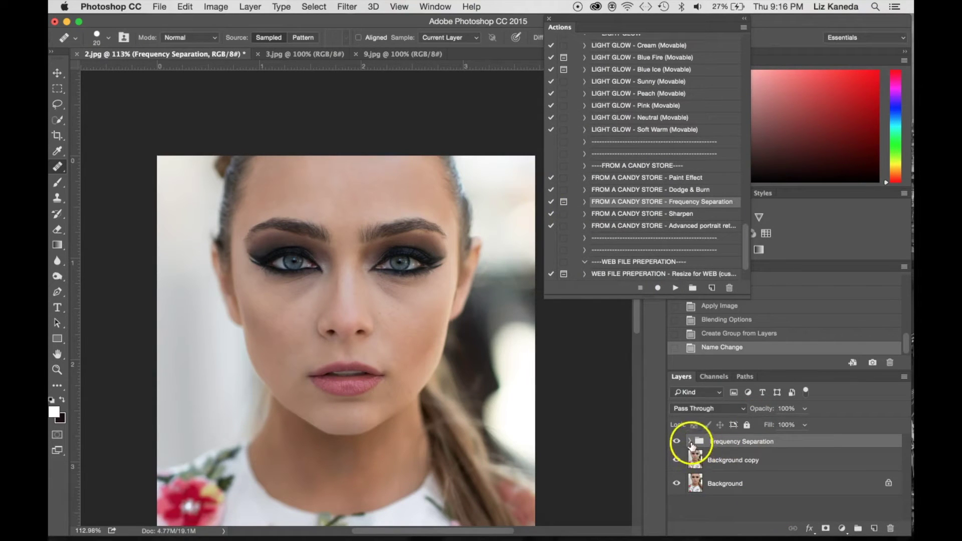
- Lasso an oval area of the right-hand cheek on the LF layer inside the Frequency Separation group
{"action": "left_click", "coordinate": [690, 442]}
{"action": "scroll", "coordinate": [785, 458], "scroll_direction": "down", "scroll_amount": 2}
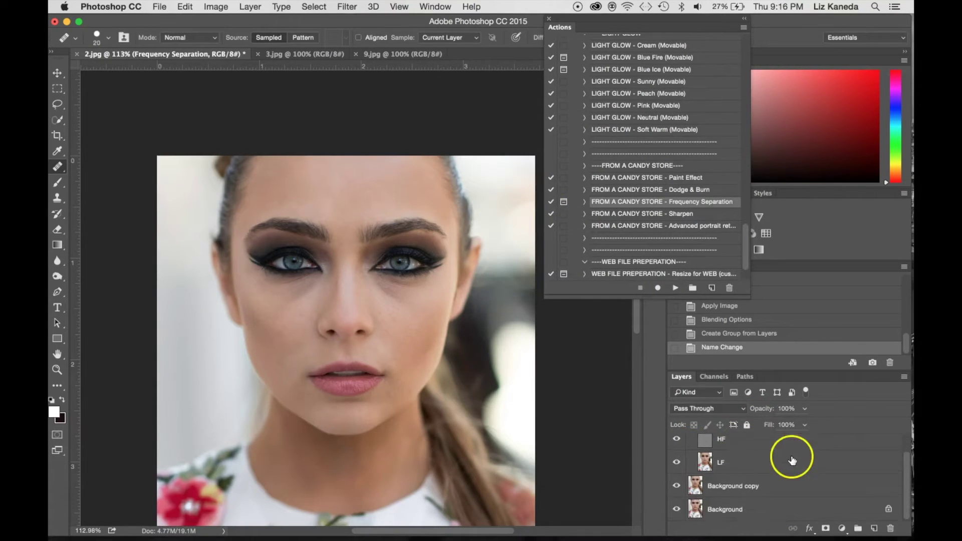
{"action": "left_click", "coordinate": [714, 469]}
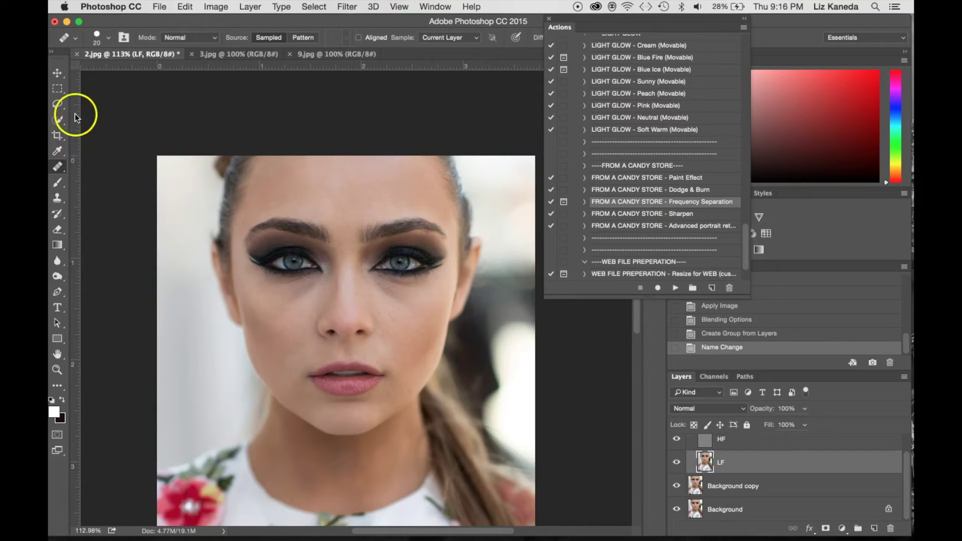
{"action": "left_click", "coordinate": [59, 105]}
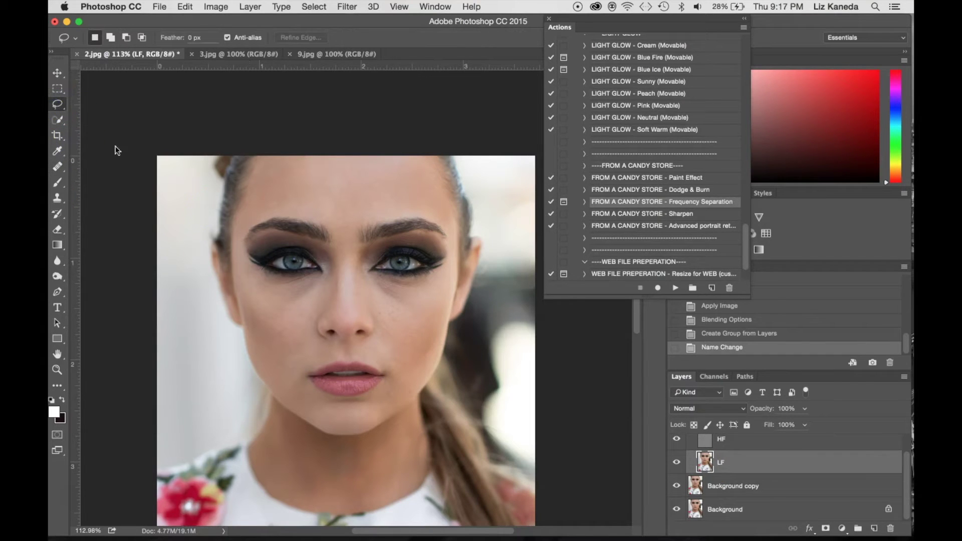
{"action": "key", "text": "super+equal"}
{"action": "key", "text": "super+equal"}
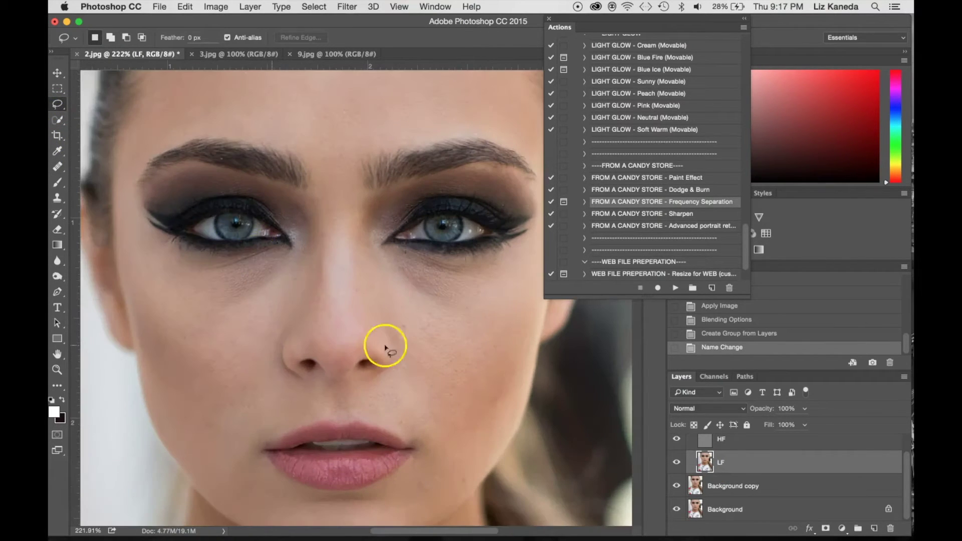
{"action": "scroll", "coordinate": [429, 402], "scroll_direction": "down", "scroll_amount": 3}
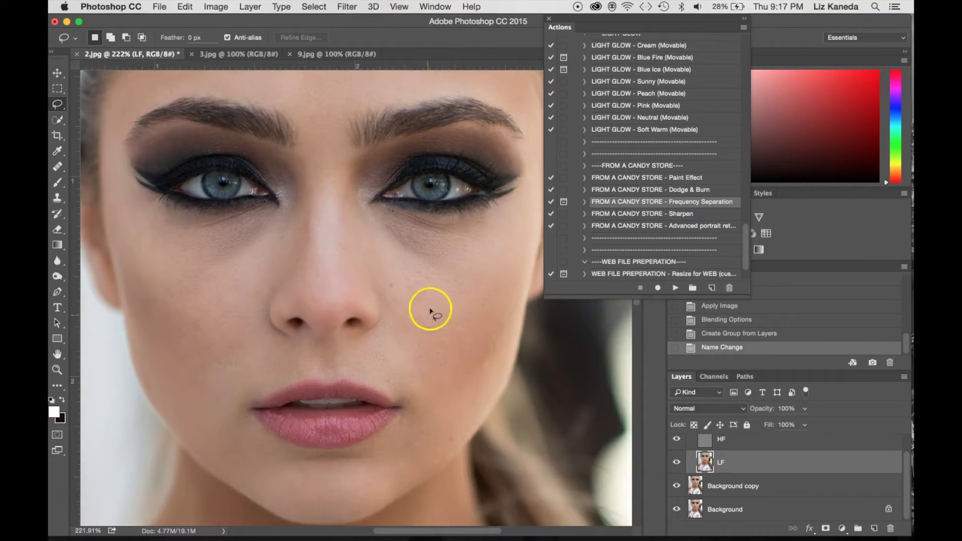
{"action": "mouse_move", "coordinate": [445, 257]}
{"action": "left_mouse_down"}
{"action": "mouse_move", "coordinate": [405, 267]}
{"action": "mouse_move", "coordinate": [389, 303]}
{"action": "mouse_move", "coordinate": [409, 355]}
{"action": "mouse_move", "coordinate": [436, 379]}
{"action": "mouse_move", "coordinate": [483, 373]}
{"action": "mouse_move", "coordinate": [500, 335]}
{"action": "mouse_move", "coordinate": [485, 268]}
{"action": "mouse_move", "coordinate": [446, 256]}
{"action": "left_mouse_up"}
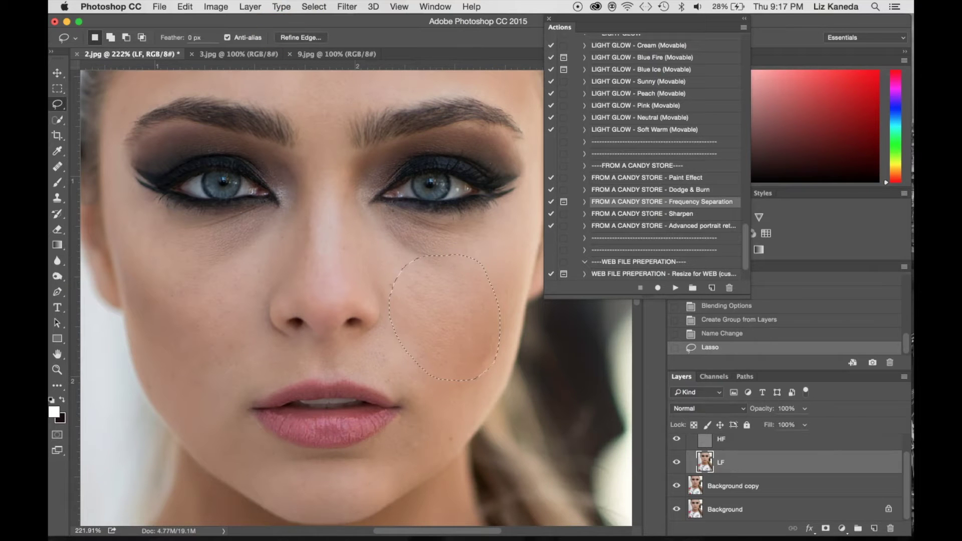
- Apply a Gaussian Blur with a radius of 3.7 pixels to the selected cheek area and clear the selection
{"action": "left_click", "coordinate": [347, 6]}
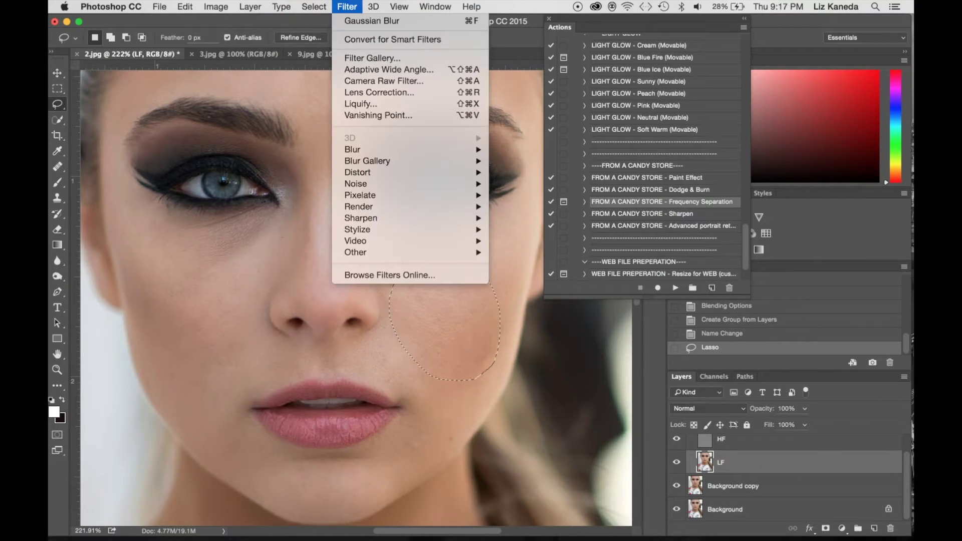
{"action": "mouse_move", "coordinate": [381, 150]}
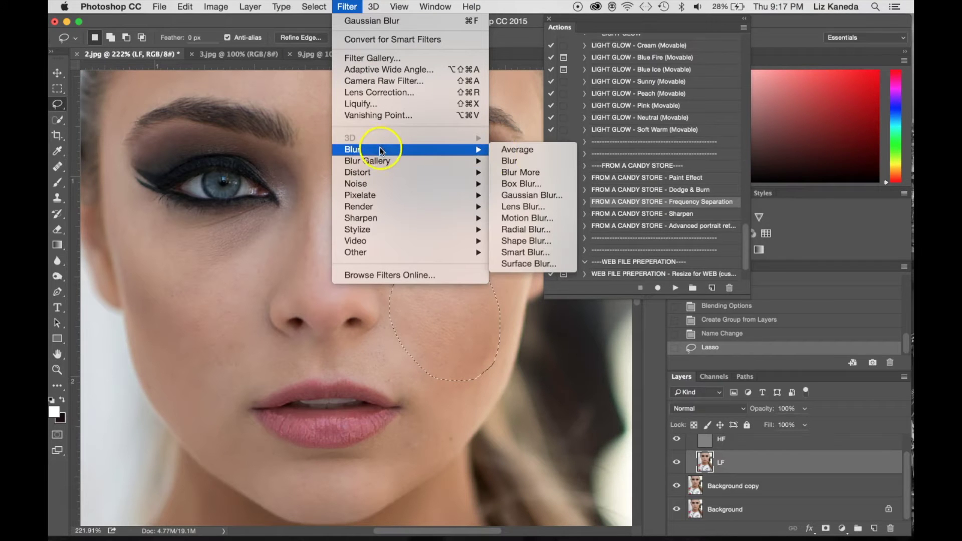
{"action": "left_click", "coordinate": [553, 197]}
{"action": "mouse_move", "coordinate": [625, 241]}
{"action": "left_mouse_down"}
{"action": "mouse_move", "coordinate": [680, 239]}
{"action": "mouse_move", "coordinate": [606, 240]}
{"action": "left_mouse_up"}
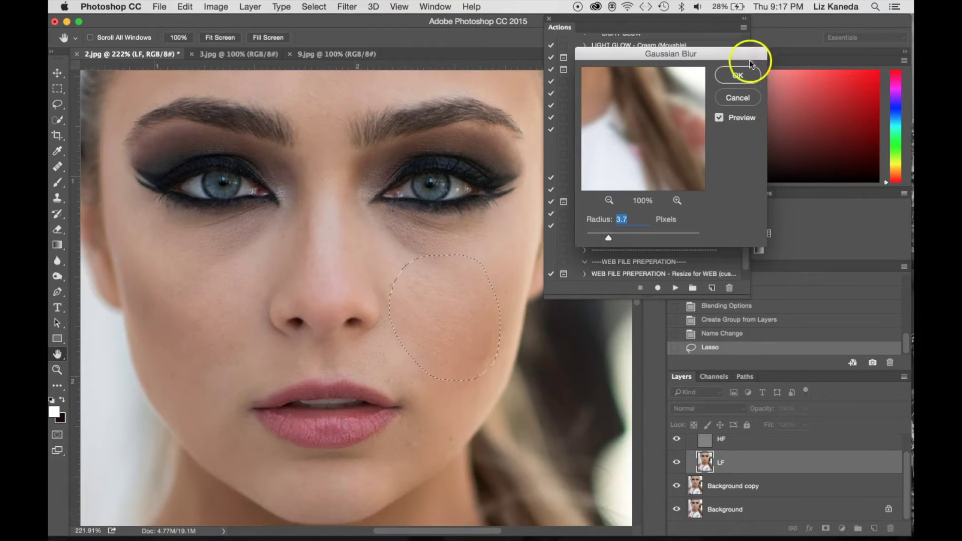
{"action": "left_click", "coordinate": [745, 79]}
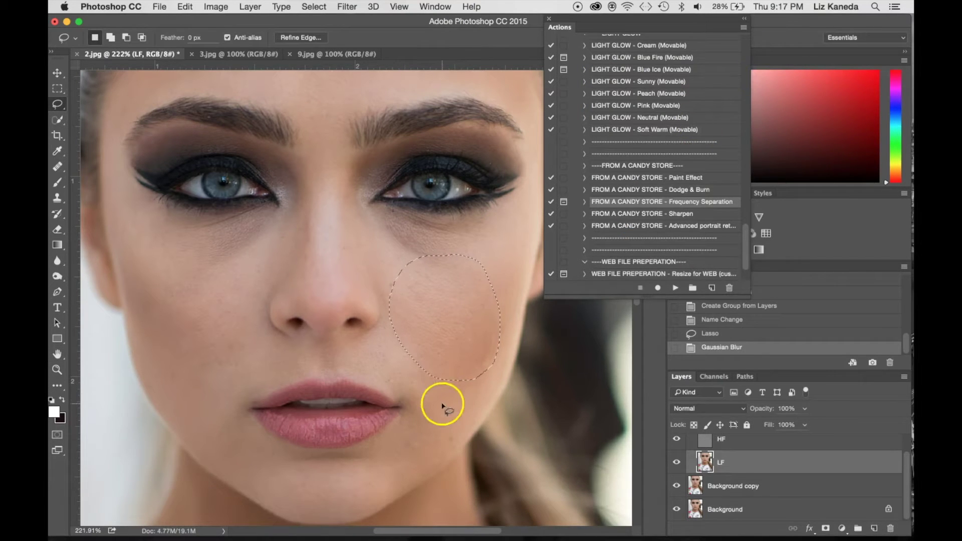
{"action": "key", "text": "super+d"}
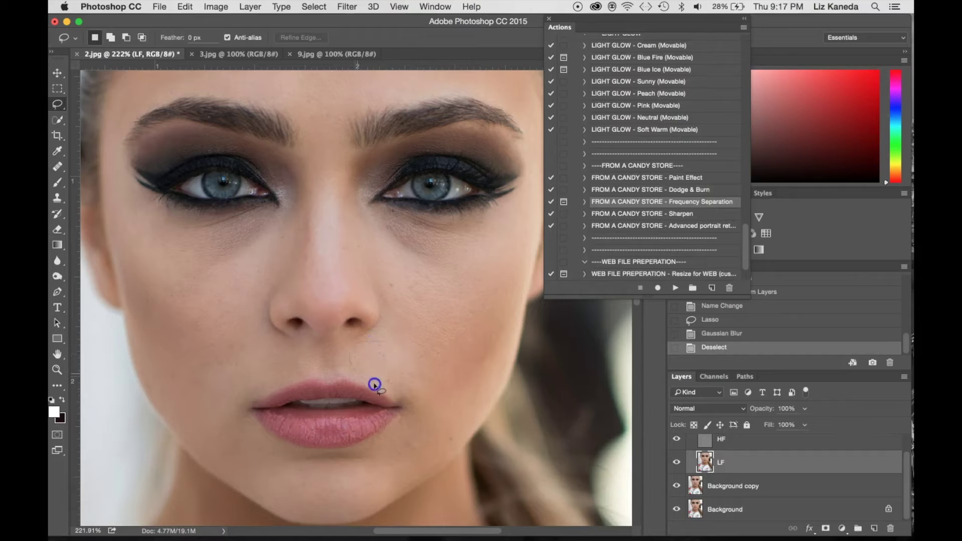
- Lasso the skin between the nose and the right-hand mouth corner, reapply the last Gaussian Blur and deselect
{"action": "left_click_drag", "start_coordinate": [379, 343], "coordinate": [379, 344]}
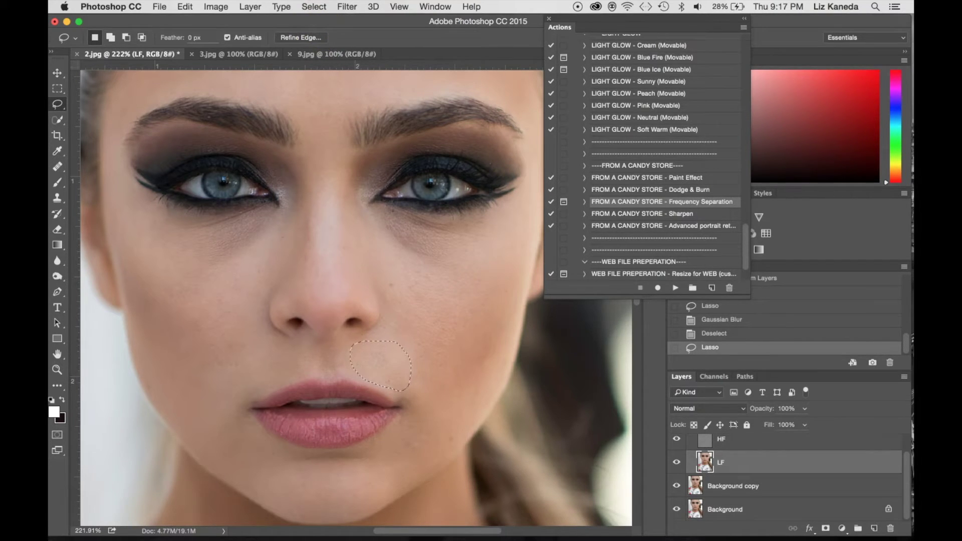
{"action": "left_click", "coordinate": [346, 6]}
{"action": "left_click", "coordinate": [370, 20]}
{"action": "left_click", "coordinate": [215, 349]}
- Lasso a round area of the left-hand cheek, reapply the last Gaussian Blur and deselect
{"action": "mouse_move", "coordinate": [242, 300]}
{"action": "left_mouse_down"}
{"action": "mouse_move", "coordinate": [221, 290]}
{"action": "mouse_move", "coordinate": [171, 304]}
{"action": "mouse_move", "coordinate": [204, 381]}
{"action": "mouse_move", "coordinate": [254, 354]}
{"action": "mouse_move", "coordinate": [246, 300]}
{"action": "mouse_move", "coordinate": [228, 290]}
{"action": "left_mouse_up"}
{"action": "left_click", "coordinate": [347, 7]}
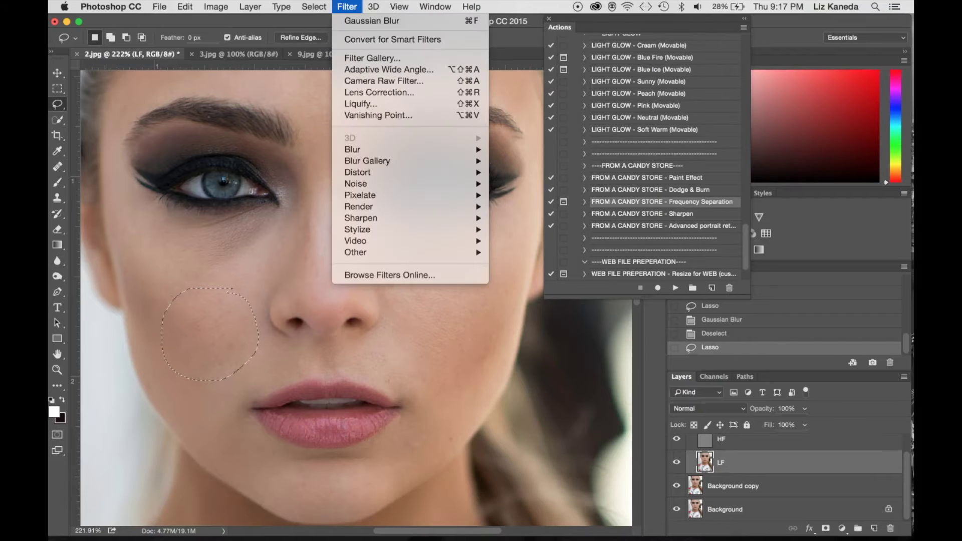
{"action": "mouse_move", "coordinate": [381, 151]}
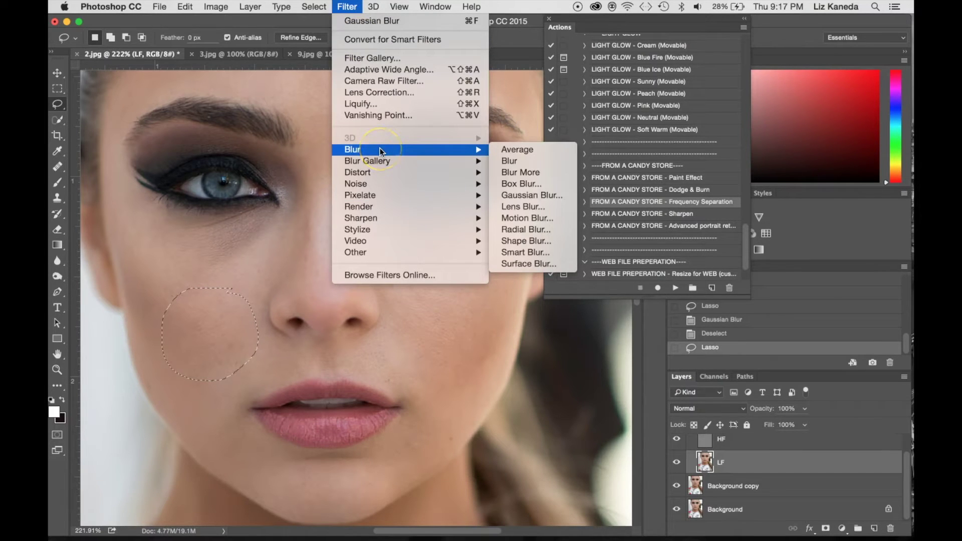
{"action": "left_click", "coordinate": [356, 22]}
{"action": "left_click", "coordinate": [298, 473]}
- Lasso the centre of the forehead down to between the eyebrows, reapply the last Gaussian Blur and deselect
{"action": "scroll", "coordinate": [382, 255], "scroll_direction": "up", "scroll_amount": 8}
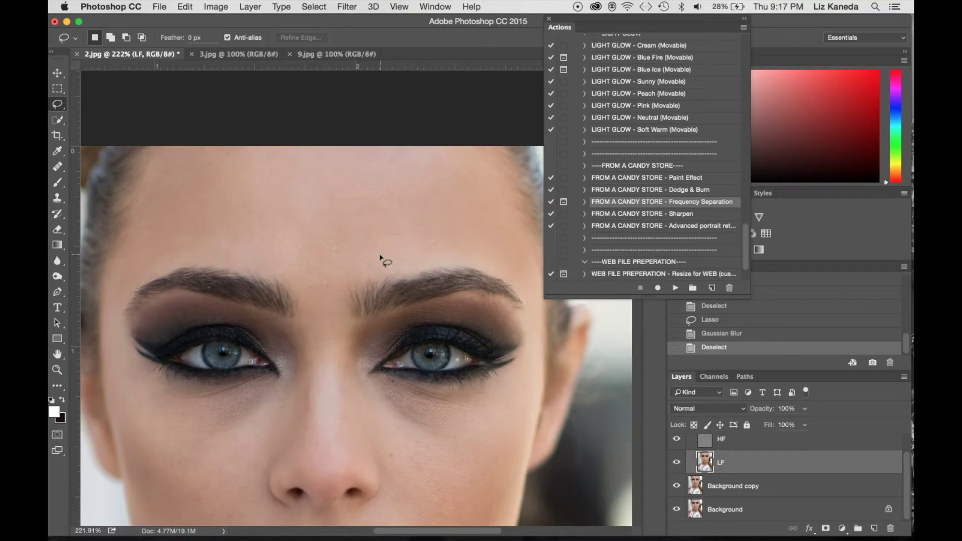
{"action": "left_click_drag", "start_coordinate": [333, 179], "coordinate": [256, 188]}
{"action": "left_click_drag", "start_coordinate": [264, 190], "coordinate": [266, 189]}
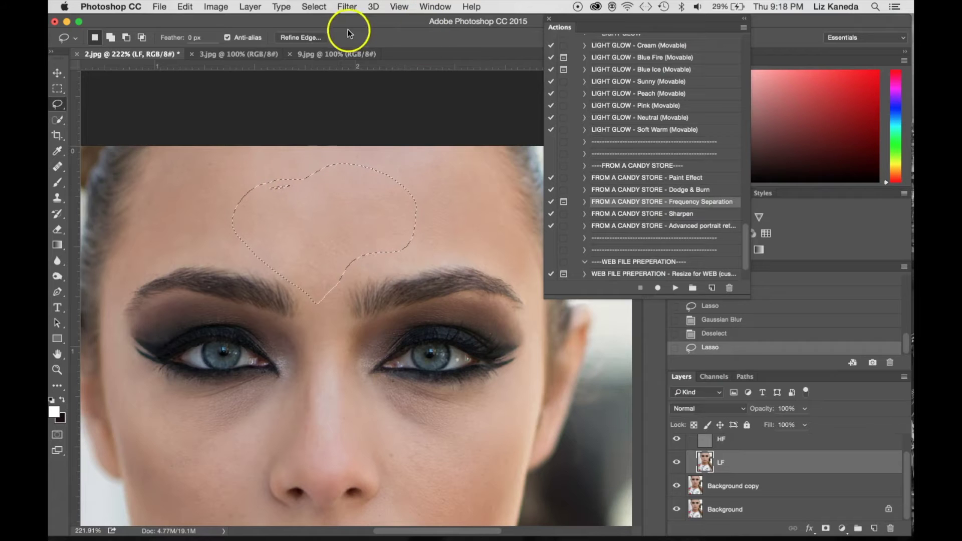
{"action": "left_click", "coordinate": [347, 6]}
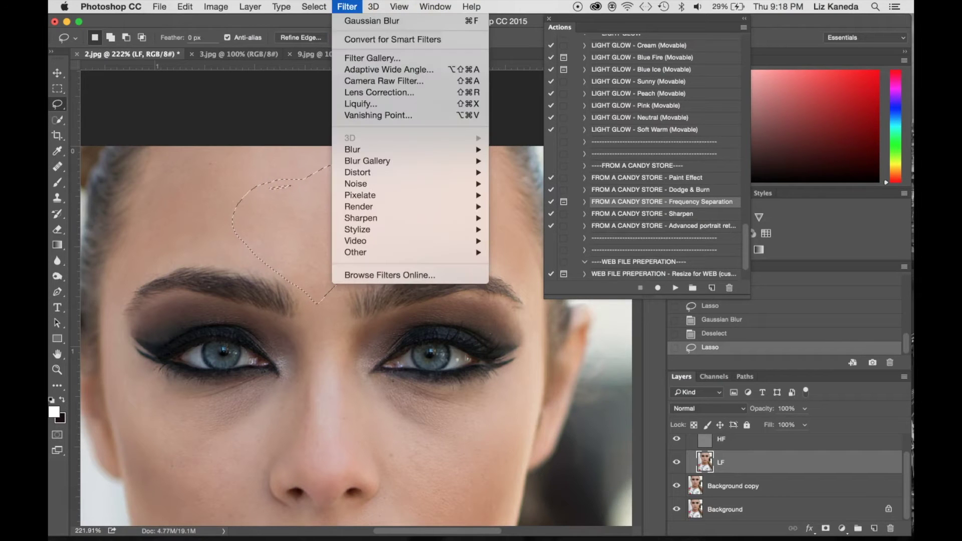
{"action": "left_click", "coordinate": [366, 23]}
{"action": "left_click", "coordinate": [379, 233]}
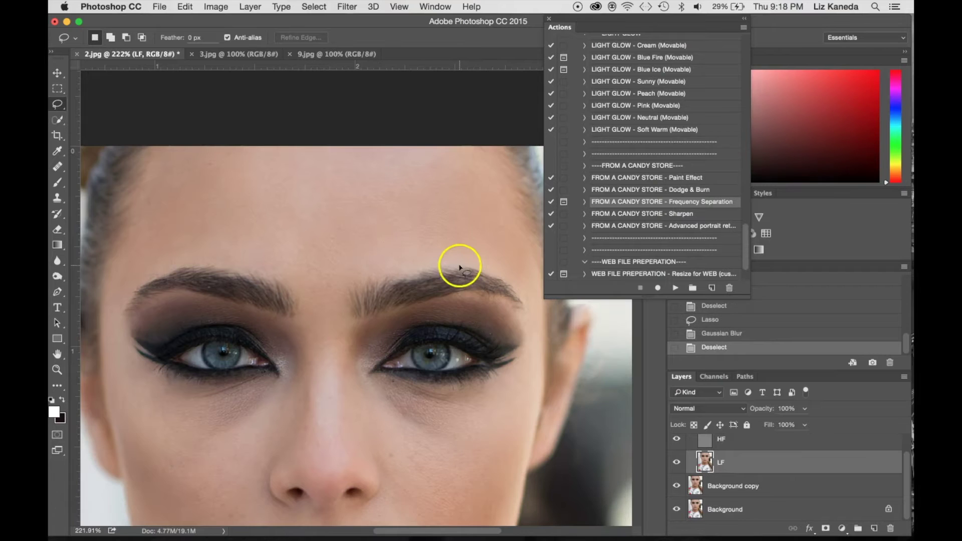
- Collapse the Frequency Separation group and toggle its visibility to compare the skin before and after smoothing
{"action": "scroll", "coordinate": [458, 262], "scroll_direction": "down", "scroll_amount": 4}
{"action": "scroll", "coordinate": [459, 269], "scroll_direction": "down", "scroll_amount": 3}
{"action": "scroll", "coordinate": [459, 269], "scroll_direction": "right", "scroll_amount": 2}
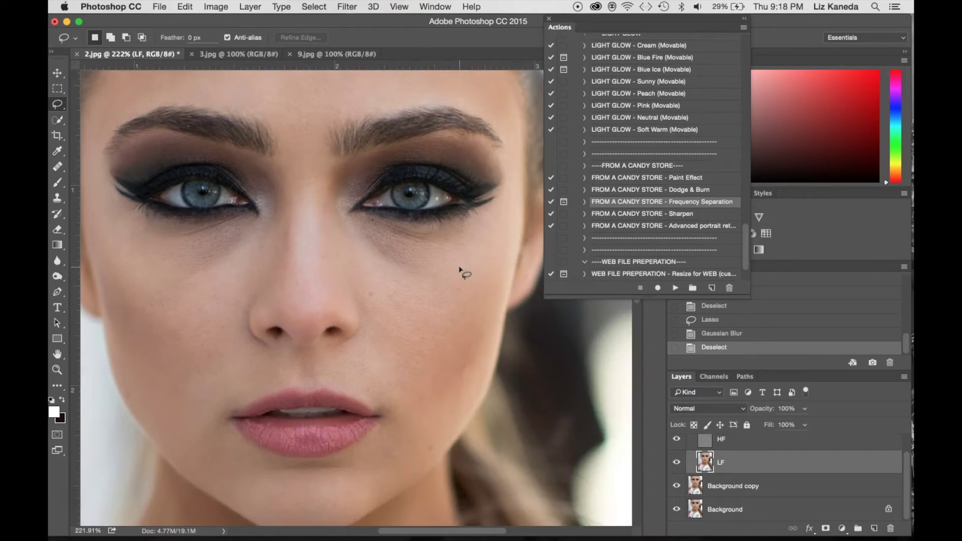
{"action": "scroll", "coordinate": [460, 269], "scroll_direction": "down", "scroll_amount": 1}
{"action": "scroll", "coordinate": [710, 463], "scroll_direction": "up", "scroll_amount": 1}
{"action": "left_click", "coordinate": [689, 442]}
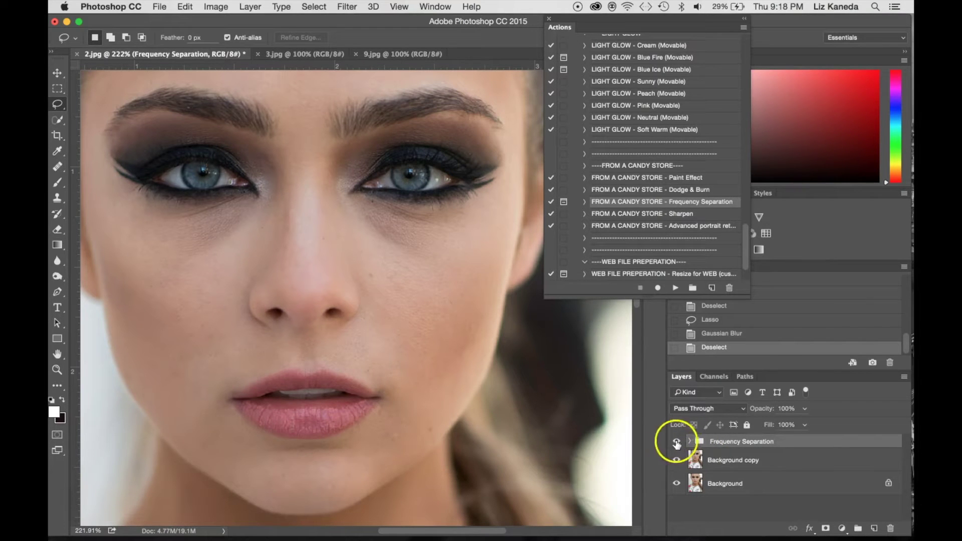
{"action": "left_click", "coordinate": [676, 443]}
{"action": "left_click", "coordinate": [675, 443]}
{"action": "left_click", "coordinate": [675, 442]}
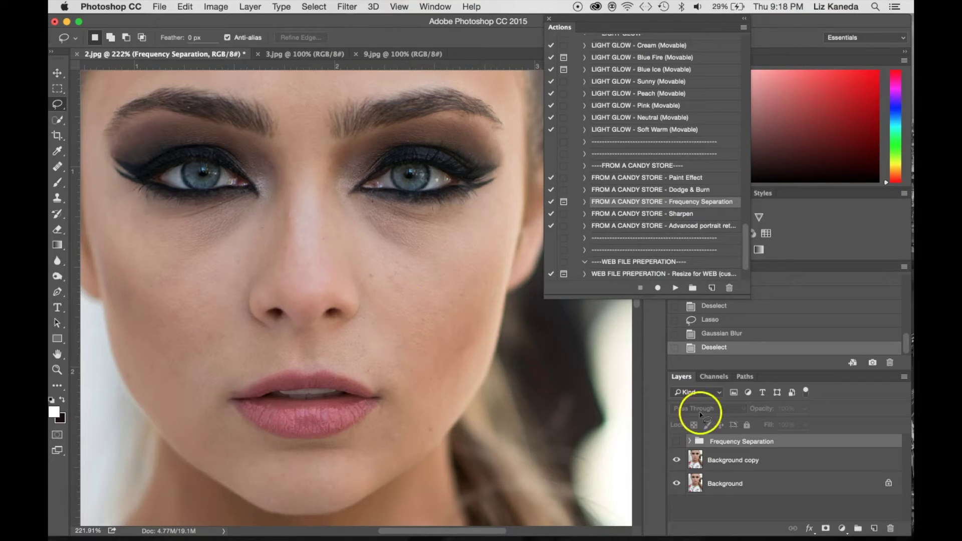
{"action": "left_click", "coordinate": [677, 441]}
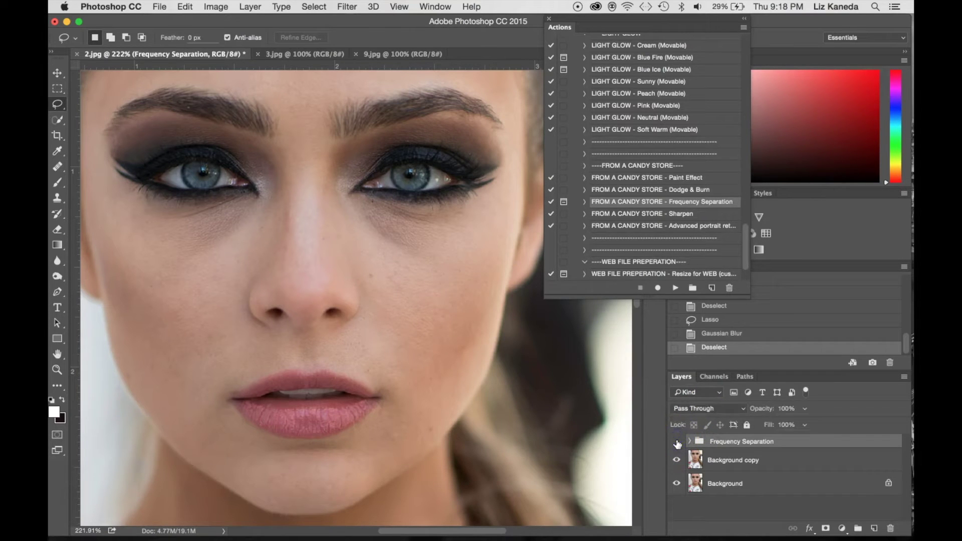
{"action": "left_click", "coordinate": [676, 442]}
{"action": "left_click", "coordinate": [676, 441]}
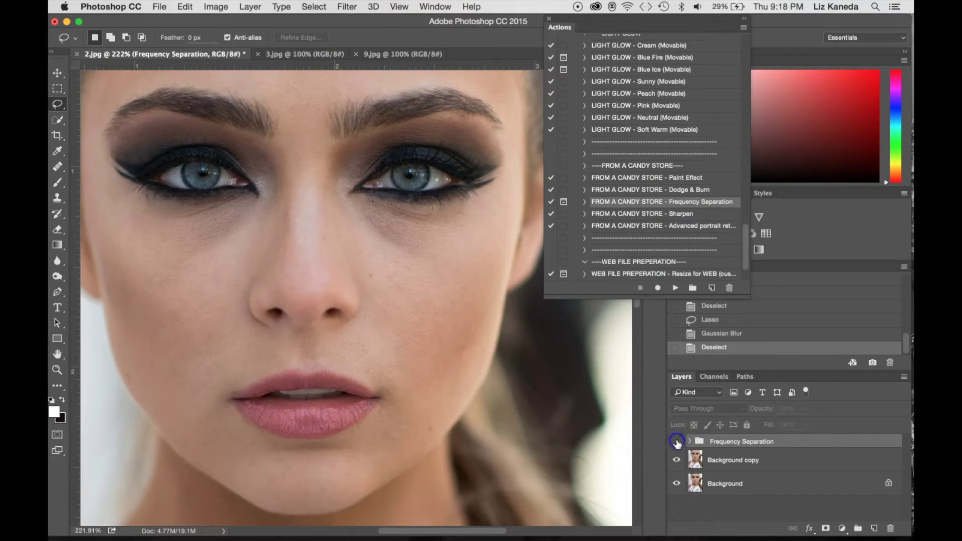
{"action": "left_click", "coordinate": [676, 441]}
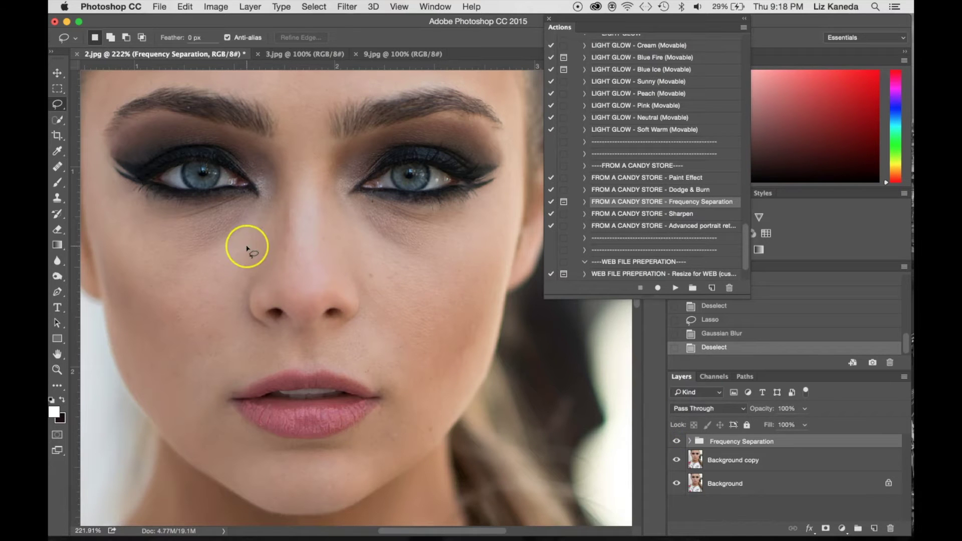
- Flatten the image into a single Background layer
{"action": "scroll", "coordinate": [247, 248], "scroll_direction": "down", "scroll_amount": 5}
{"action": "scroll", "coordinate": [247, 248], "scroll_direction": "down", "scroll_amount": 2}
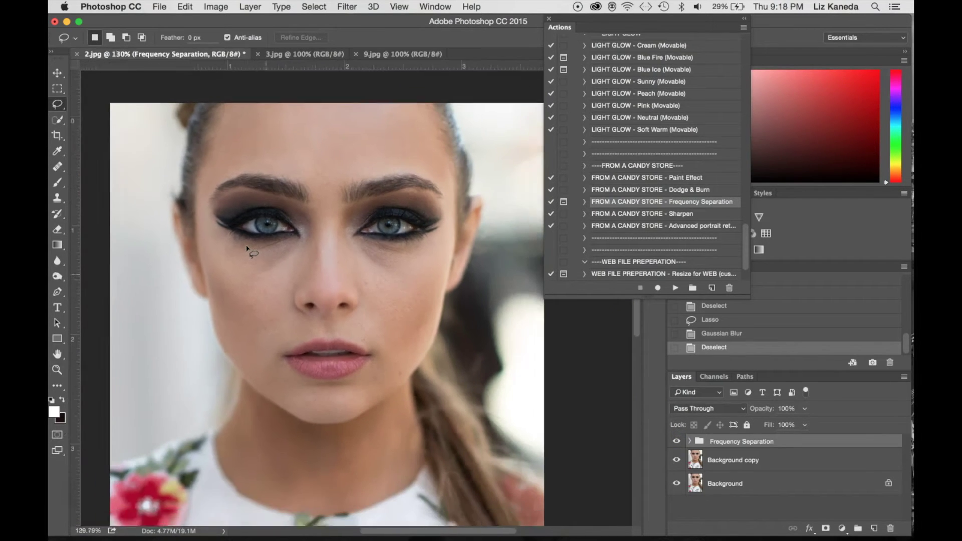
{"action": "scroll", "coordinate": [247, 249], "scroll_direction": "up", "scroll_amount": 3}
{"action": "left_click", "coordinate": [600, 331]}
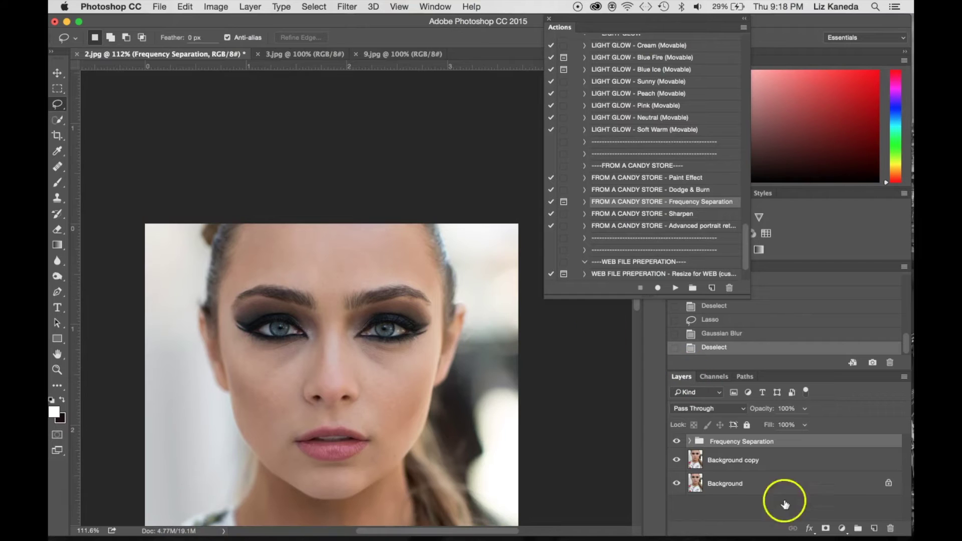
{"action": "right_click", "coordinate": [720, 487]}
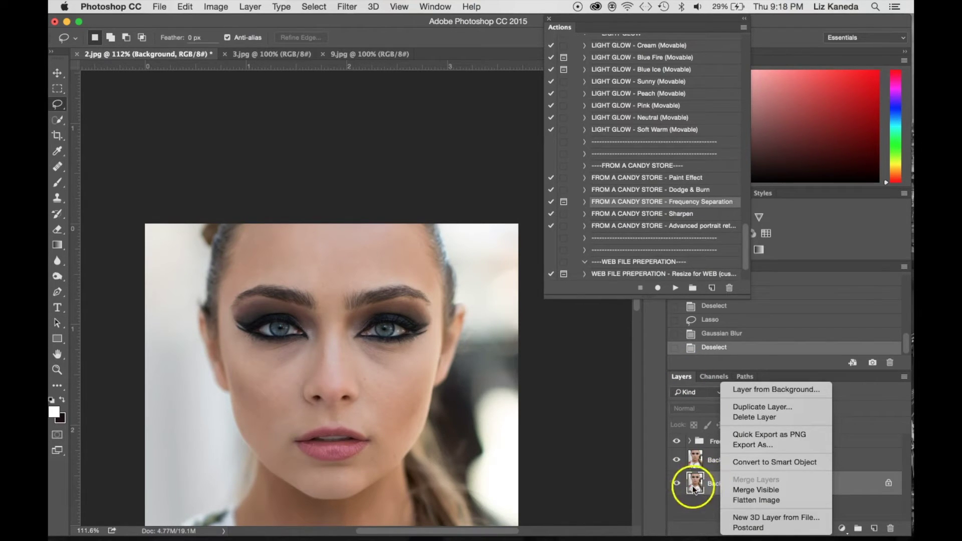
{"action": "left_click", "coordinate": [752, 500]}
- Run the "PORTRAIT RETOUCH - Soft Glow Skin" action and continue through its instruction message
{"action": "scroll", "coordinate": [379, 298], "scroll_direction": "down", "scroll_amount": 5}
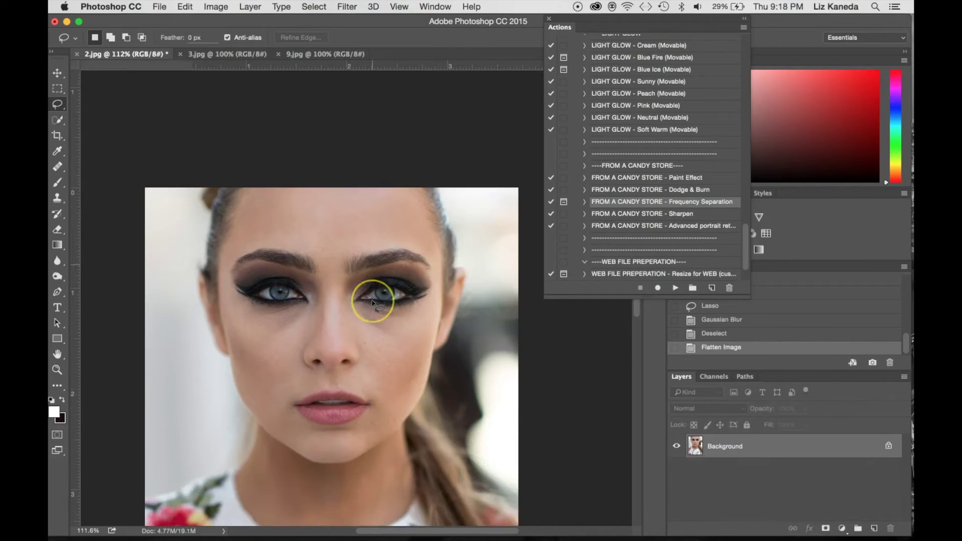
{"action": "scroll", "coordinate": [694, 208], "scroll_direction": "up", "scroll_amount": 15}
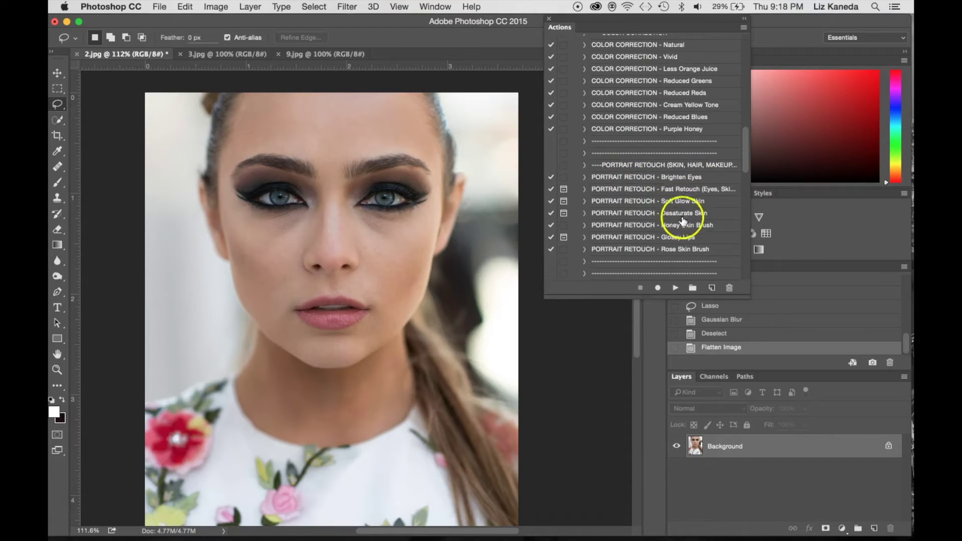
{"action": "left_click", "coordinate": [674, 201]}
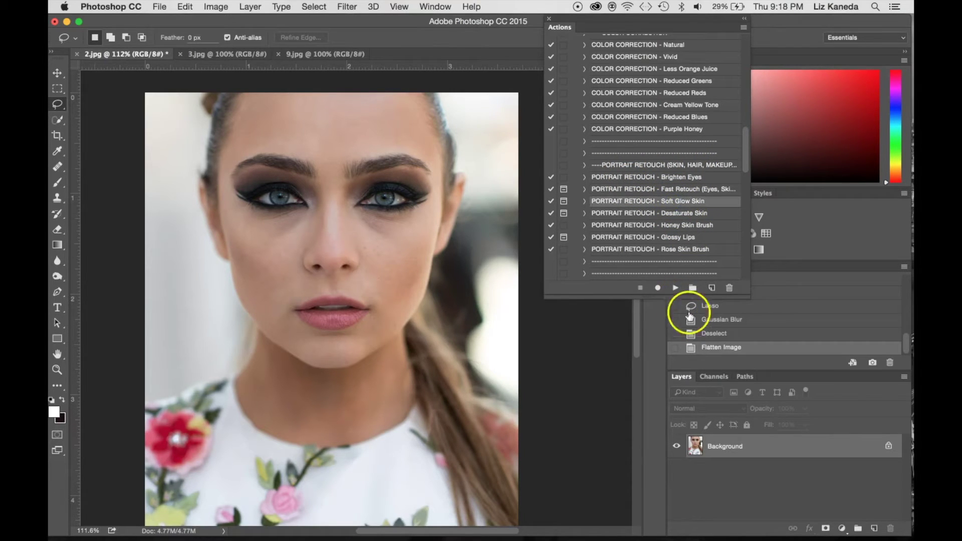
{"action": "left_click", "coordinate": [675, 287]}
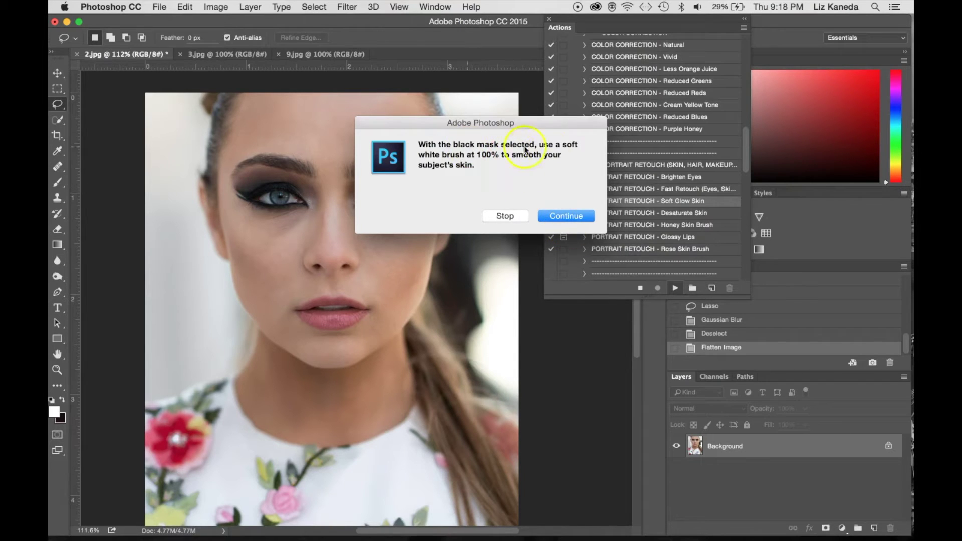
{"action": "left_click", "coordinate": [562, 215]}
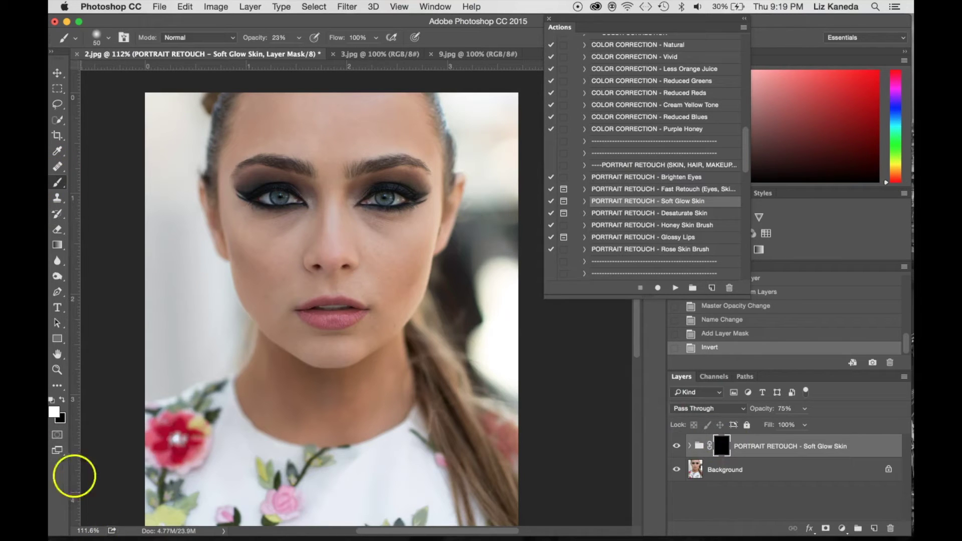
- Paint white at 53% brush opacity over the forehead, nose and cheeks on the Soft Glow Skin group's mask, enlarging the brush to 125 px
{"action": "left_click", "coordinate": [300, 40]}
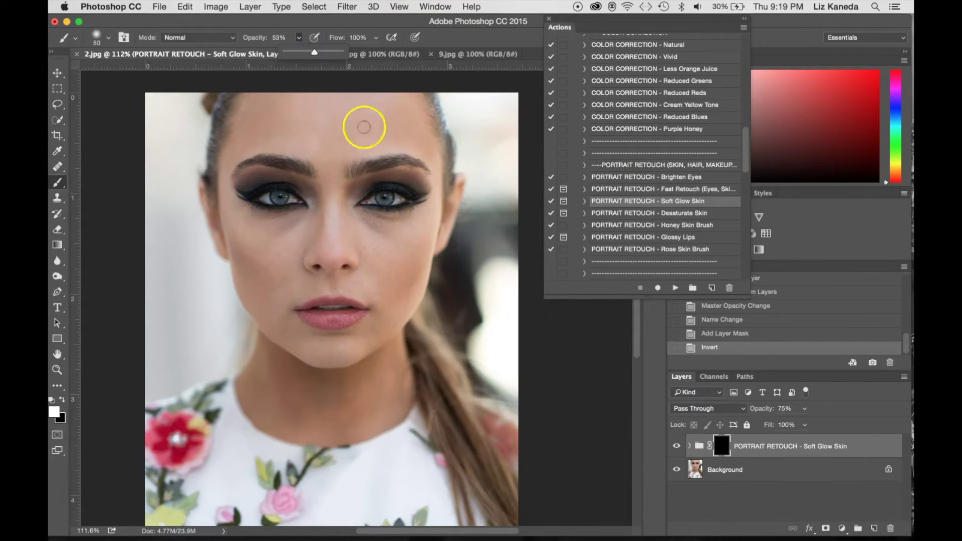
{"action": "scroll", "coordinate": [345, 121], "scroll_direction": "up", "scroll_amount": 3}
{"action": "left_click", "coordinate": [337, 164]}
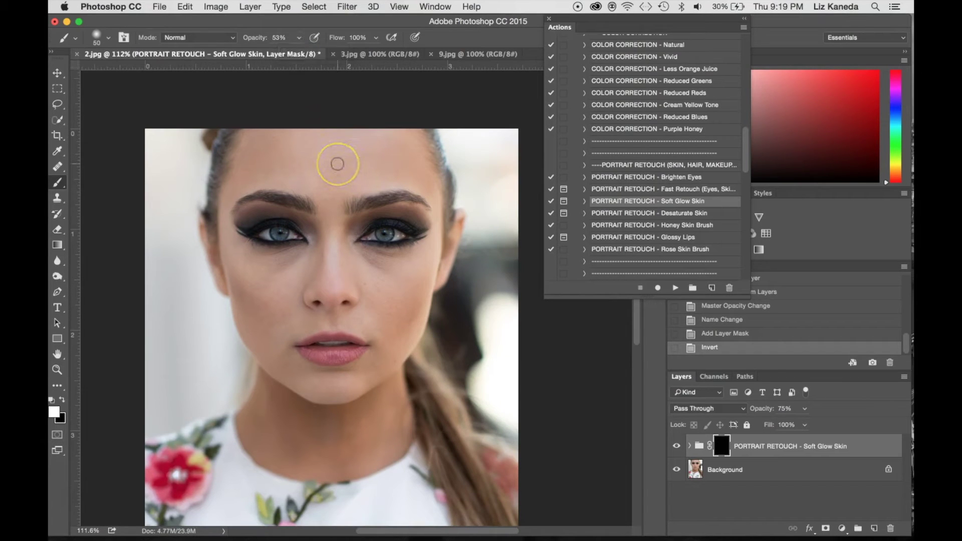
{"action": "mouse_move", "coordinate": [337, 181]}
{"action": "left_mouse_down"}
{"action": "mouse_move", "coordinate": [263, 158]}
{"action": "mouse_move", "coordinate": [277, 143]}
{"action": "mouse_move", "coordinate": [368, 160]}
{"action": "mouse_move", "coordinate": [360, 136]}
{"action": "mouse_move", "coordinate": [330, 245]}
{"action": "mouse_move", "coordinate": [332, 183]}
{"action": "mouse_move", "coordinate": [323, 233]}
{"action": "mouse_move", "coordinate": [264, 274]}
{"action": "mouse_move", "coordinate": [230, 256]}
{"action": "mouse_move", "coordinate": [266, 308]}
{"action": "mouse_move", "coordinate": [293, 268]}
{"action": "mouse_move", "coordinate": [269, 311]}
{"action": "mouse_move", "coordinate": [247, 297]}
{"action": "mouse_move", "coordinate": [272, 358]}
{"action": "mouse_move", "coordinate": [321, 383]}
{"action": "mouse_move", "coordinate": [351, 378]}
{"action": "mouse_move", "coordinate": [386, 325]}
{"action": "mouse_move", "coordinate": [301, 314]}
{"action": "mouse_move", "coordinate": [260, 342]}
{"action": "mouse_move", "coordinate": [388, 323]}
{"action": "left_mouse_up"}
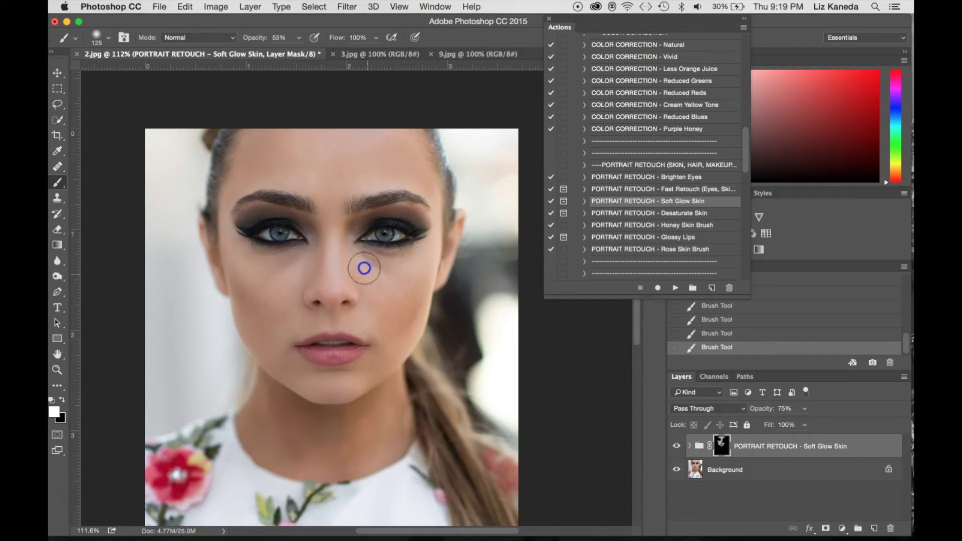
{"action": "mouse_move", "coordinate": [376, 191]}
{"action": "left_mouse_down"}
{"action": "mouse_move", "coordinate": [369, 171]}
{"action": "mouse_move", "coordinate": [354, 179]}
{"action": "mouse_move", "coordinate": [348, 141]}
{"action": "mouse_move", "coordinate": [305, 173]}
{"action": "mouse_move", "coordinate": [281, 170]}
{"action": "mouse_move", "coordinate": [325, 190]}
{"action": "mouse_move", "coordinate": [428, 172]}
{"action": "mouse_move", "coordinate": [432, 277]}
{"action": "mouse_move", "coordinate": [409, 256]}
{"action": "mouse_move", "coordinate": [410, 269]}
{"action": "mouse_move", "coordinate": [355, 268]}
{"action": "mouse_move", "coordinate": [373, 264]}
{"action": "mouse_move", "coordinate": [326, 279]}
{"action": "mouse_move", "coordinate": [236, 258]}
{"action": "left_mouse_up"}
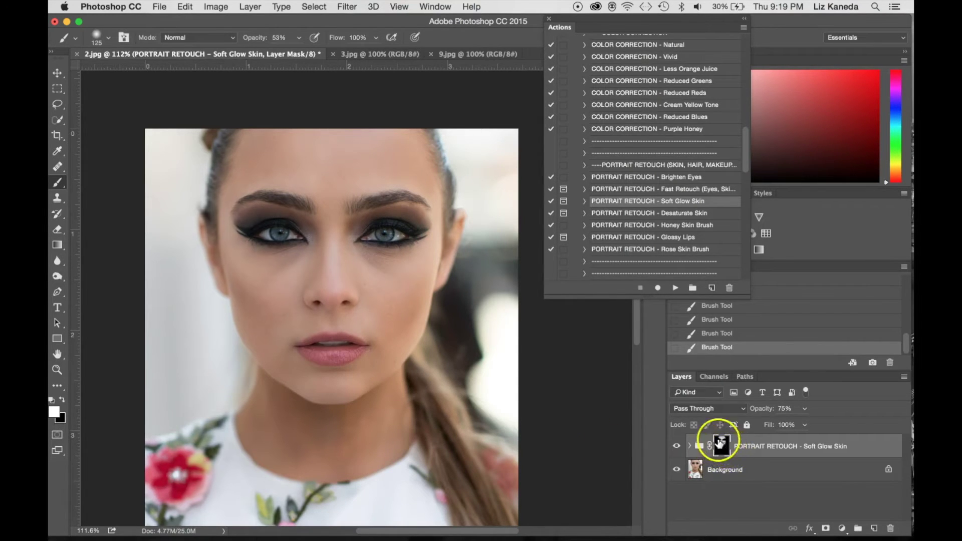
- Toggle the Soft Glow Skin group's visibility to compare the skin with and without the glow
{"action": "left_click", "coordinate": [676, 447]}
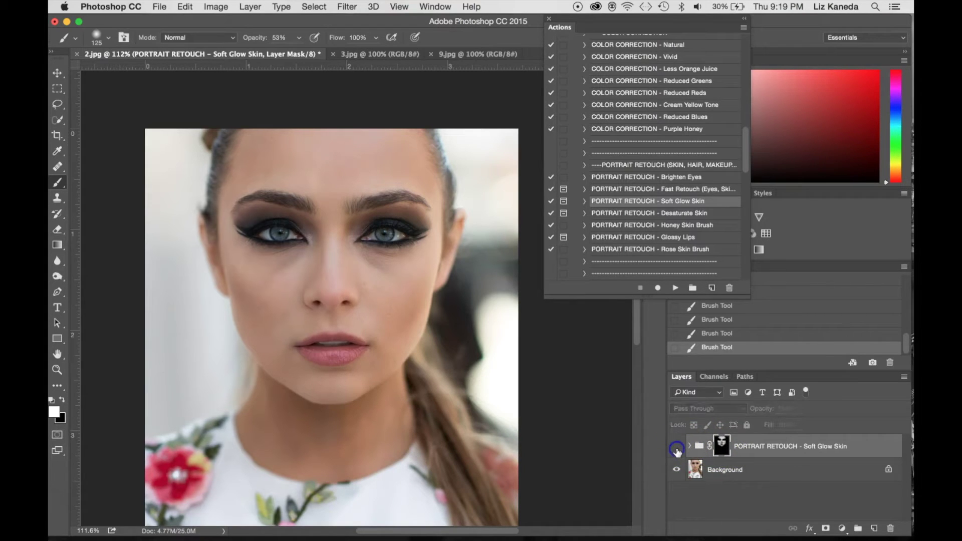
{"action": "left_click", "coordinate": [676, 447]}
{"action": "left_click", "coordinate": [676, 447]}
{"action": "left_click", "coordinate": [677, 447]}
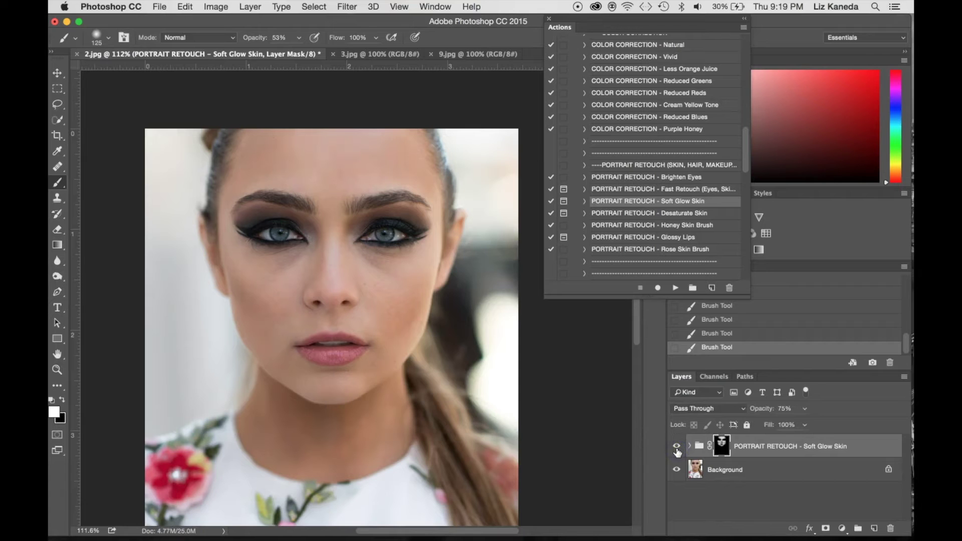
{"action": "left_click", "coordinate": [676, 447]}
- Flatten the image and run the "PORTRAIT RETOUCH - Brighten Eyes" action
{"action": "right_click", "coordinate": [770, 469]}
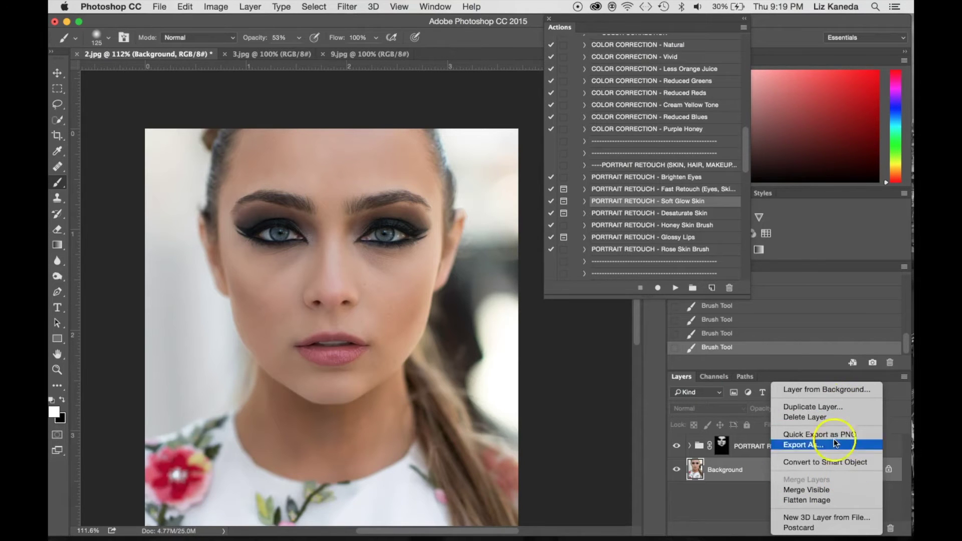
{"action": "left_click", "coordinate": [820, 500]}
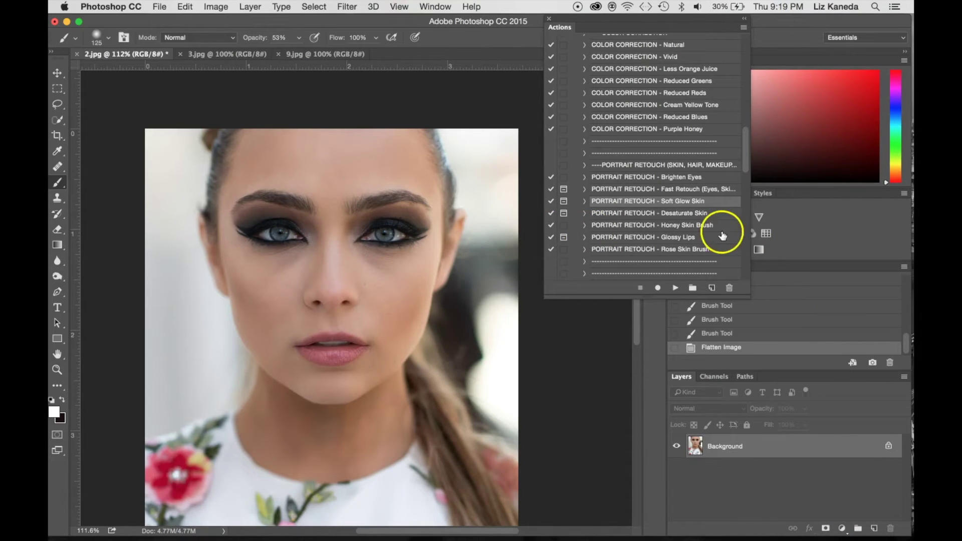
{"action": "left_click", "coordinate": [673, 178]}
{"action": "left_click", "coordinate": [675, 288]}
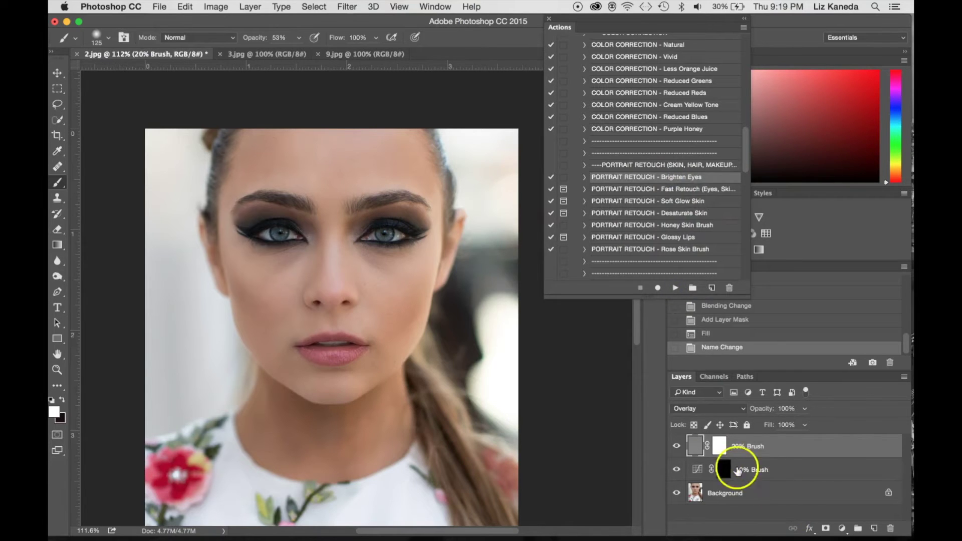
- Target the 20% Brush layer's mask, set the brush opacity to 20% and paint white over the iris on the image's left with a 40 px brush
{"action": "left_click", "coordinate": [719, 447]}
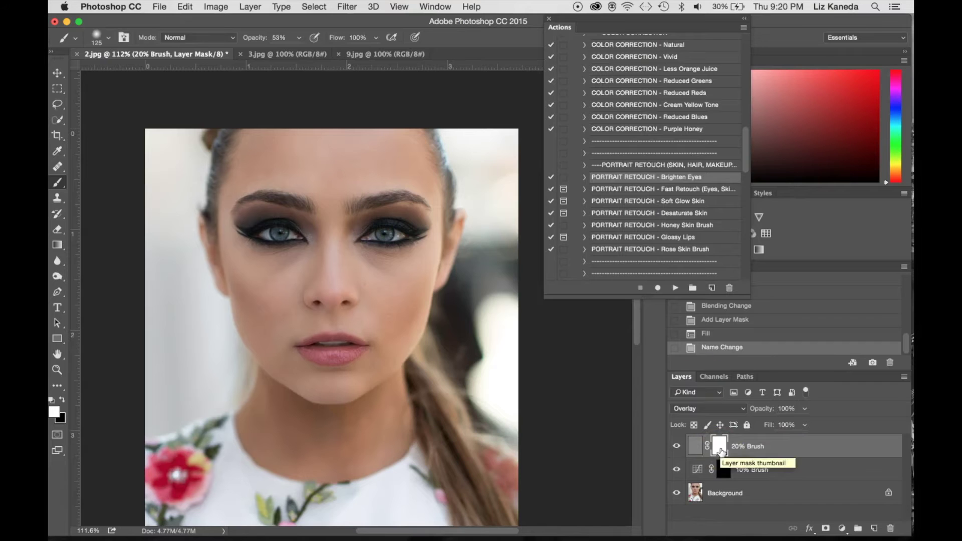
{"action": "left_click", "coordinate": [279, 38]}
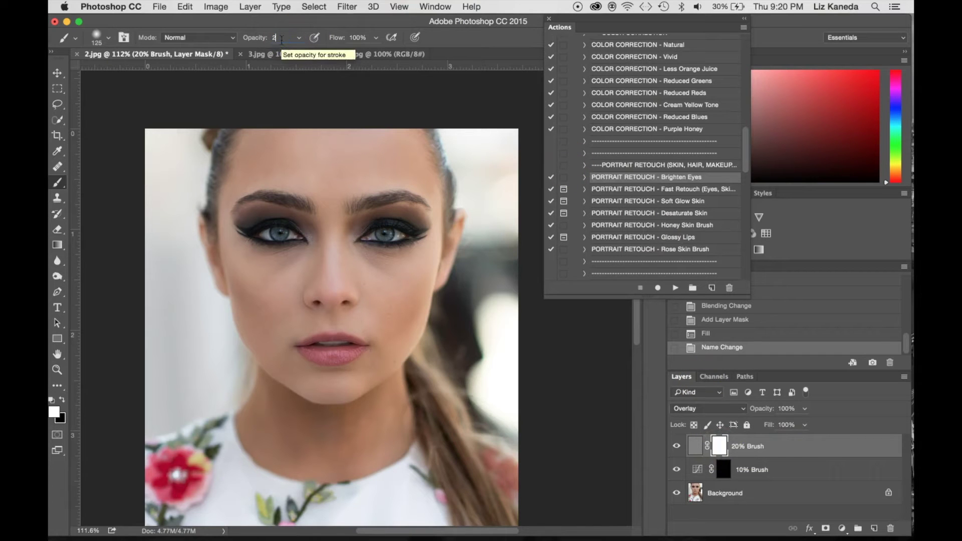
{"action": "type", "text": "20"}
{"action": "key", "text": "Return"}
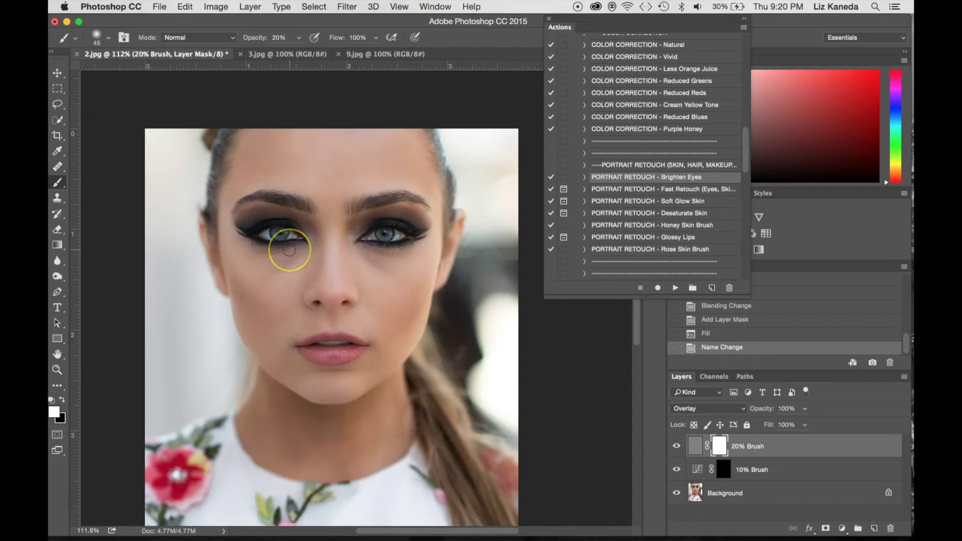
{"action": "left_click_drag", "start_coordinate": [266, 235], "coordinate": [287, 234]}
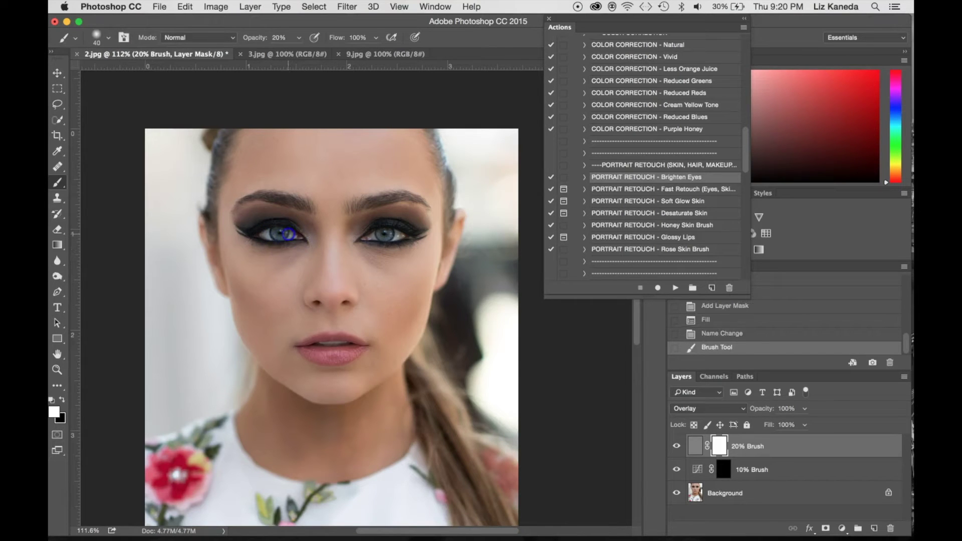
{"action": "left_click", "coordinate": [270, 233]}
- Target the 20% Brush layer's gray content instead of its mask and paint white over both irises
{"action": "left_click", "coordinate": [695, 445]}
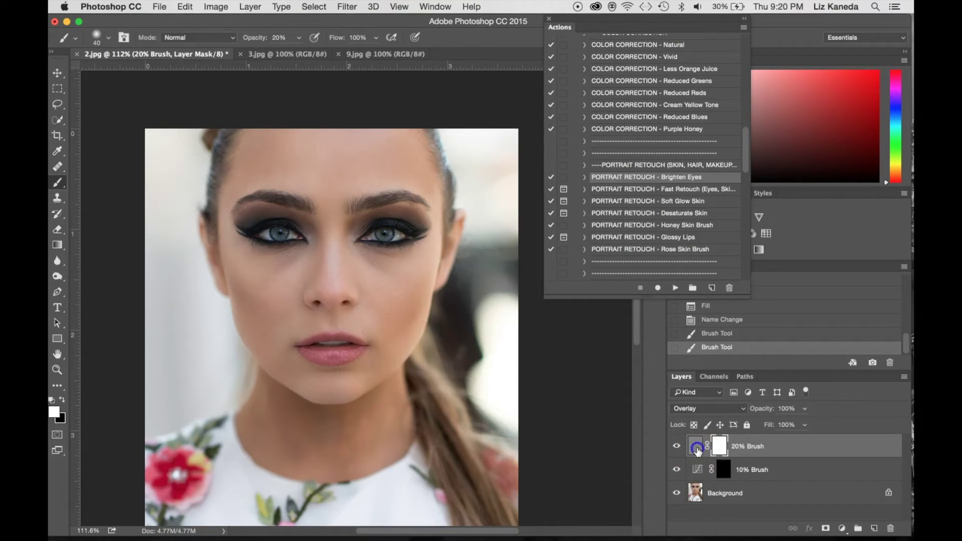
{"action": "left_click_drag", "start_coordinate": [292, 235], "coordinate": [275, 232]}
{"action": "left_click", "coordinate": [284, 233]}
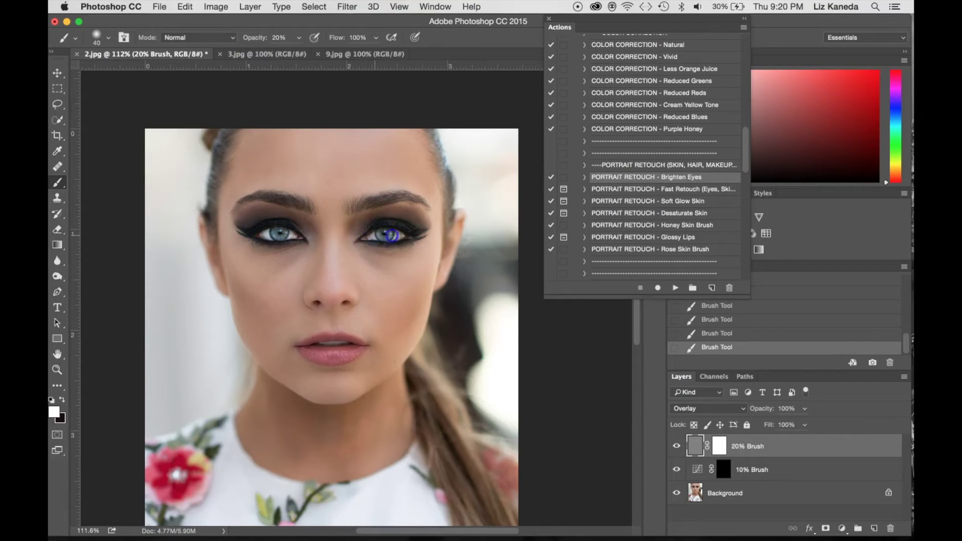
- Flatten the image, run the "PORTRAIT RETOUCH - Glossy Lips" action and continue through its instruction message
{"action": "right_click", "coordinate": [722, 496]}
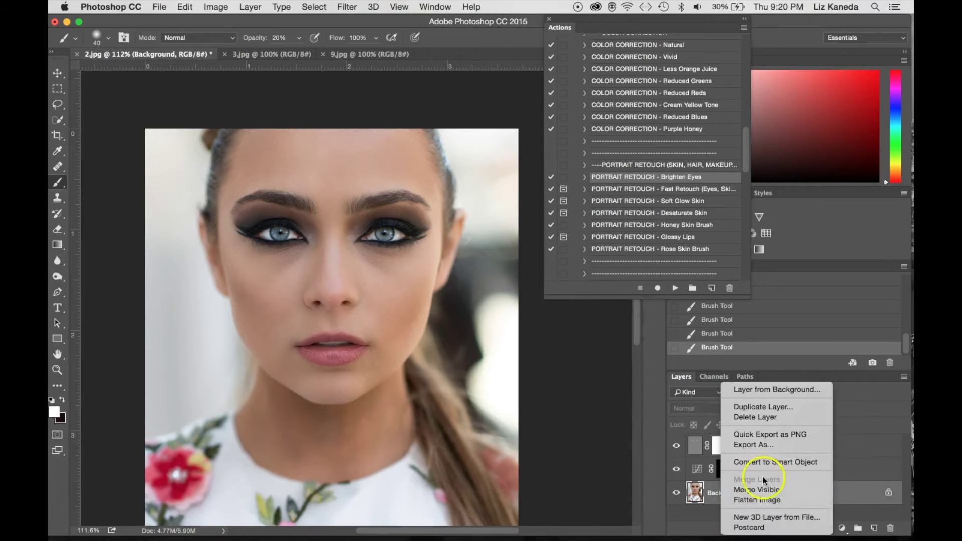
{"action": "left_click", "coordinate": [767, 499]}
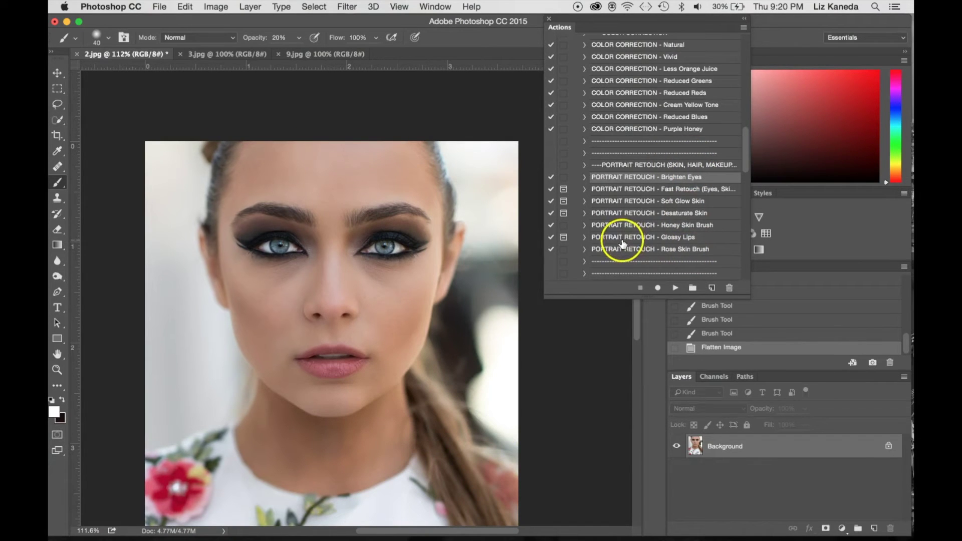
{"action": "left_click", "coordinate": [685, 237]}
{"action": "left_click", "coordinate": [676, 288]}
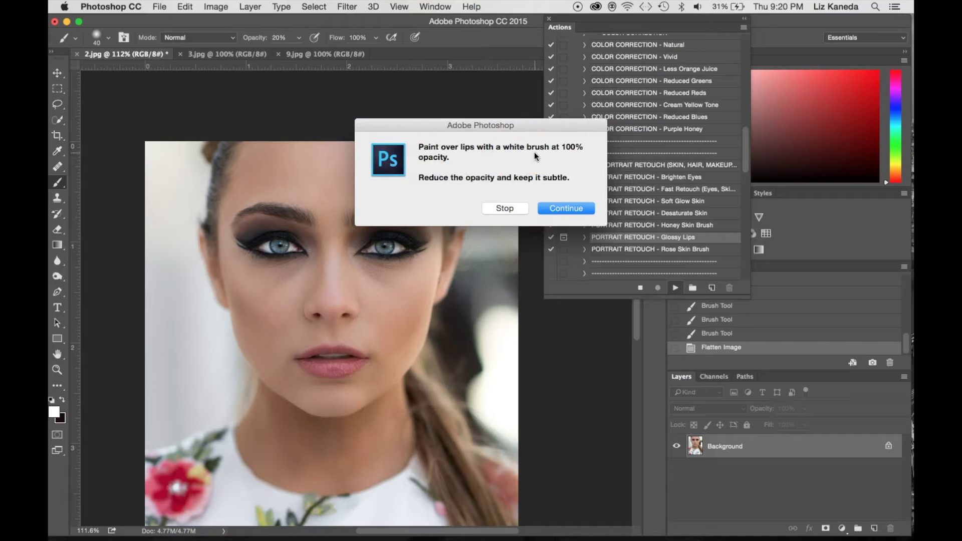
{"action": "left_click", "coordinate": [491, 188]}
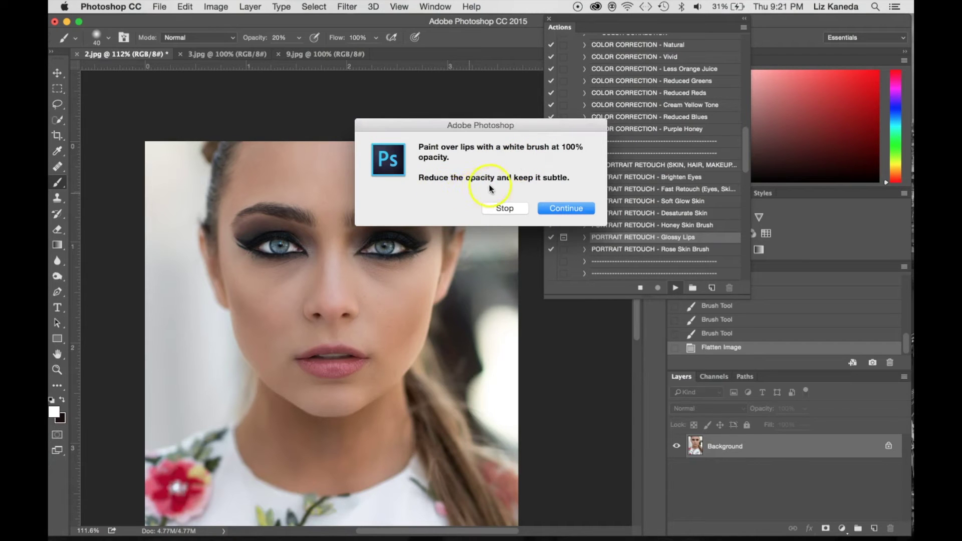
{"action": "left_click", "coordinate": [571, 208]}
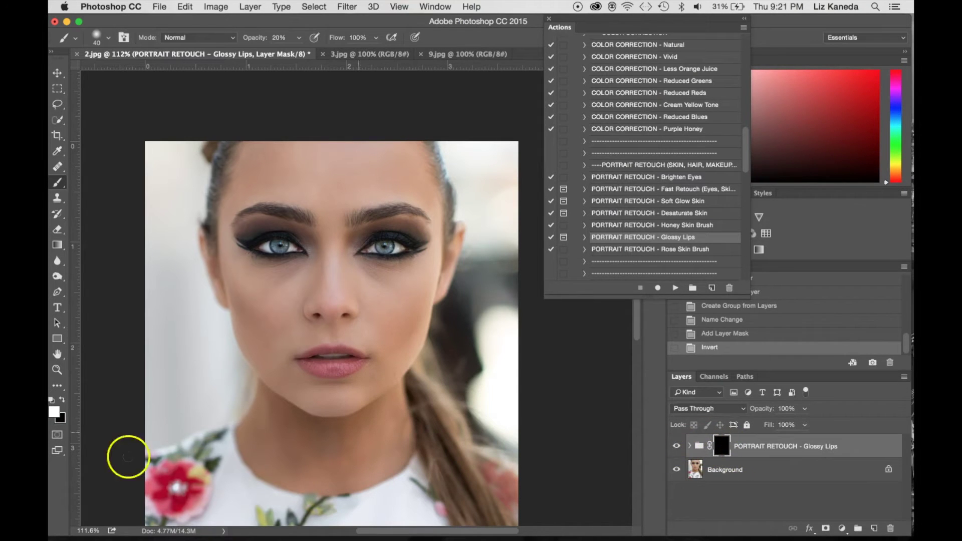
- Set the brush opacity to 75% and paint white roughly over the lips on the Glossy Lips group's mask
{"action": "left_click", "coordinate": [299, 38]}
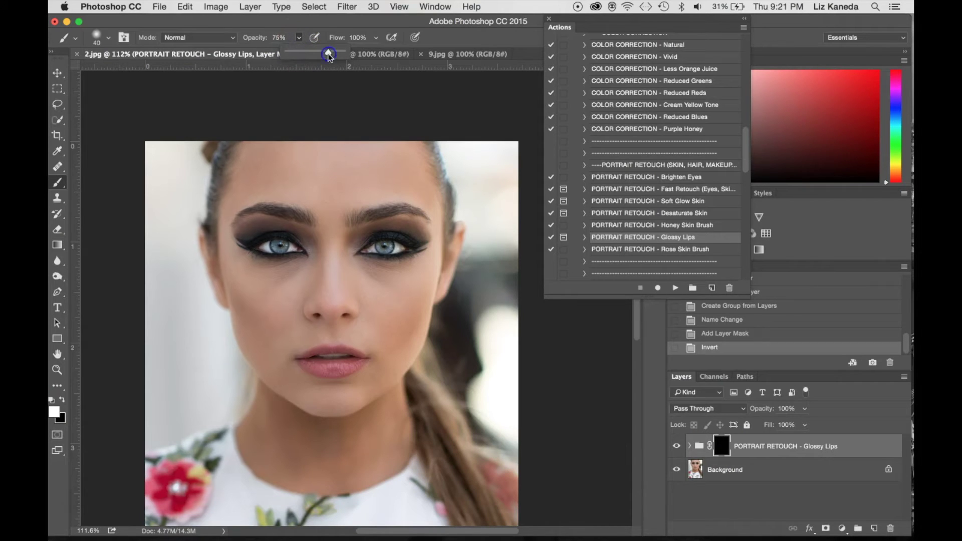
{"action": "left_click", "coordinate": [328, 369]}
{"action": "left_click_drag", "start_coordinate": [310, 366], "coordinate": [301, 361]}
- Refine the Glossy Lips mask with a smaller white brush, down to 15 px, along the upper lip and the lower lip's edges
{"action": "scroll", "coordinate": [331, 367], "scroll_direction": "up", "scroll_amount": 5}
{"action": "mouse_move", "coordinate": [366, 430]}
{"action": "left_mouse_down"}
{"action": "mouse_move", "coordinate": [317, 449]}
{"action": "mouse_move", "coordinate": [263, 436]}
{"action": "left_mouse_up"}
{"action": "key", "text": "bracketleft"}
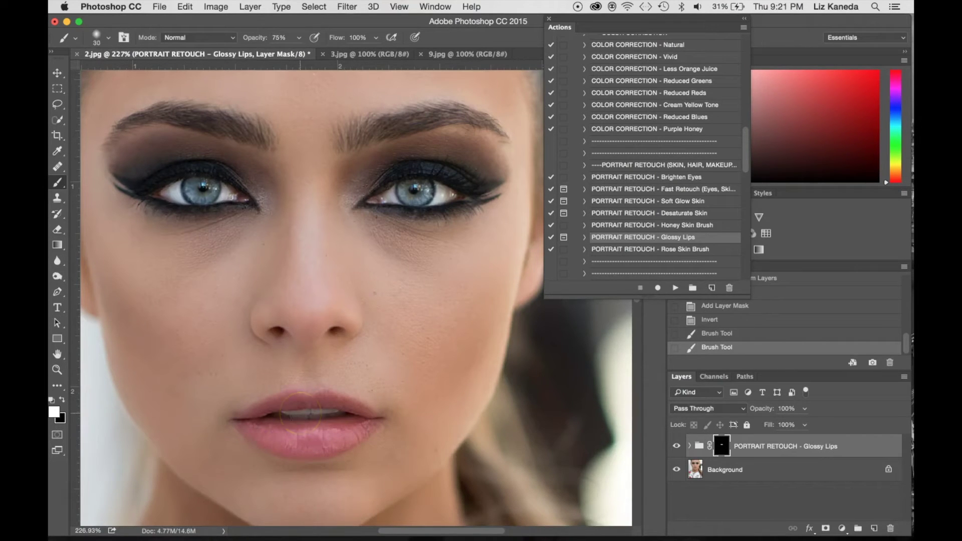
{"action": "left_click_drag", "start_coordinate": [297, 405], "coordinate": [275, 405]}
{"action": "left_click_drag", "start_coordinate": [286, 405], "coordinate": [302, 404]}
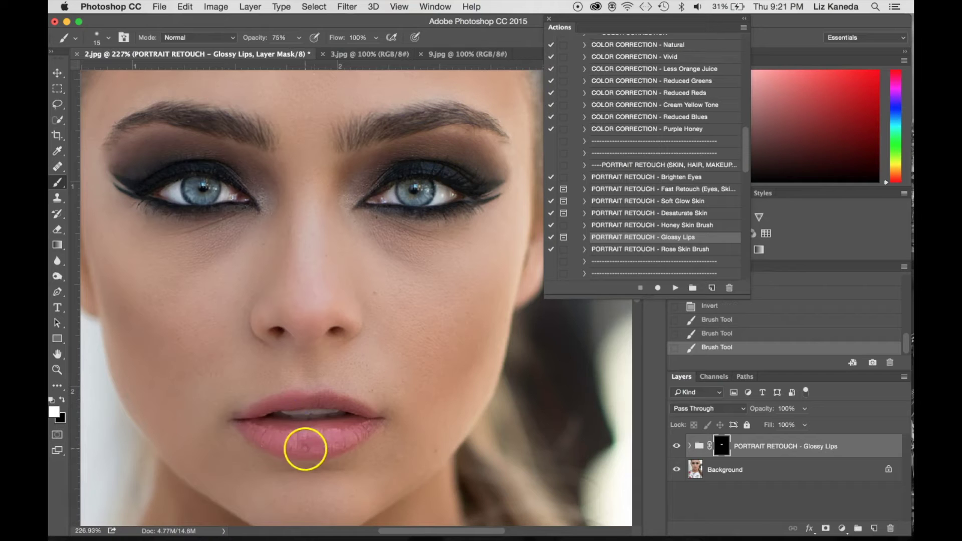
{"action": "mouse_move", "coordinate": [261, 441]}
{"action": "left_mouse_down"}
{"action": "mouse_move", "coordinate": [343, 445]}
{"action": "mouse_move", "coordinate": [303, 451]}
{"action": "mouse_move", "coordinate": [383, 434]}
{"action": "mouse_move", "coordinate": [358, 426]}
{"action": "left_mouse_up"}
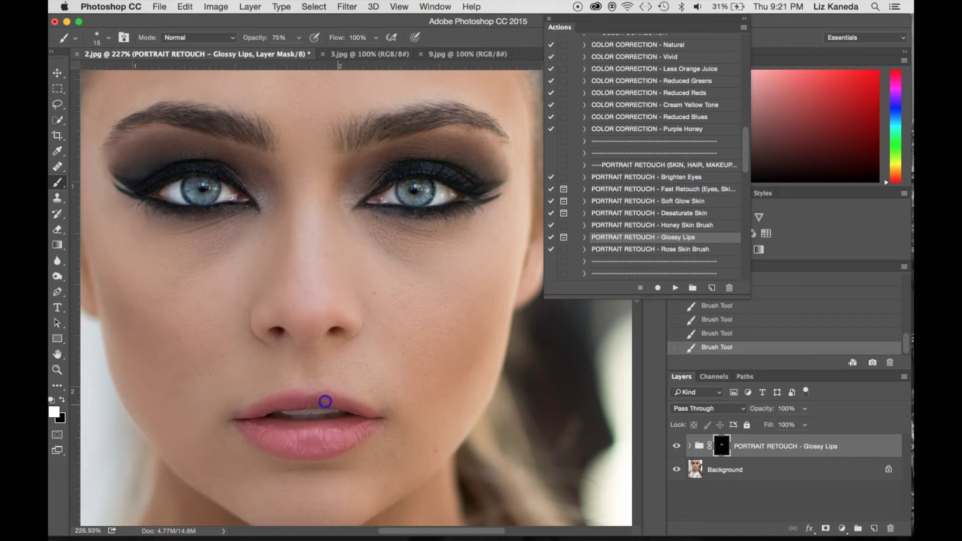
{"action": "left_click_drag", "start_coordinate": [339, 449], "coordinate": [285, 449]}
- Flatten the image and duplicate the Background layer as "Background copy"
{"action": "scroll", "coordinate": [400, 428], "scroll_direction": "left", "scroll_amount": 5}
{"action": "scroll", "coordinate": [401, 427], "scroll_direction": "down", "scroll_amount": 3}
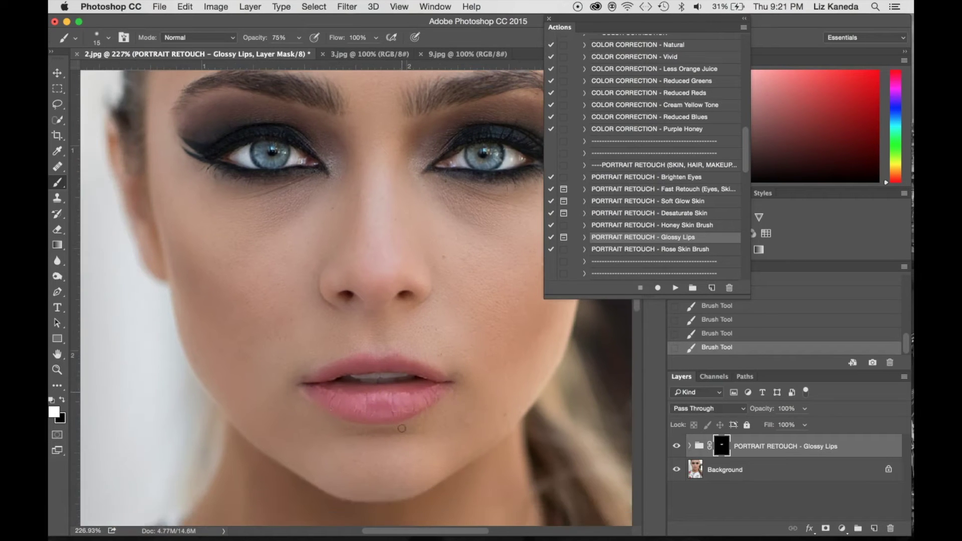
{"action": "scroll", "coordinate": [401, 428], "scroll_direction": "right", "scroll_amount": 2}
{"action": "right_click", "coordinate": [742, 475]}
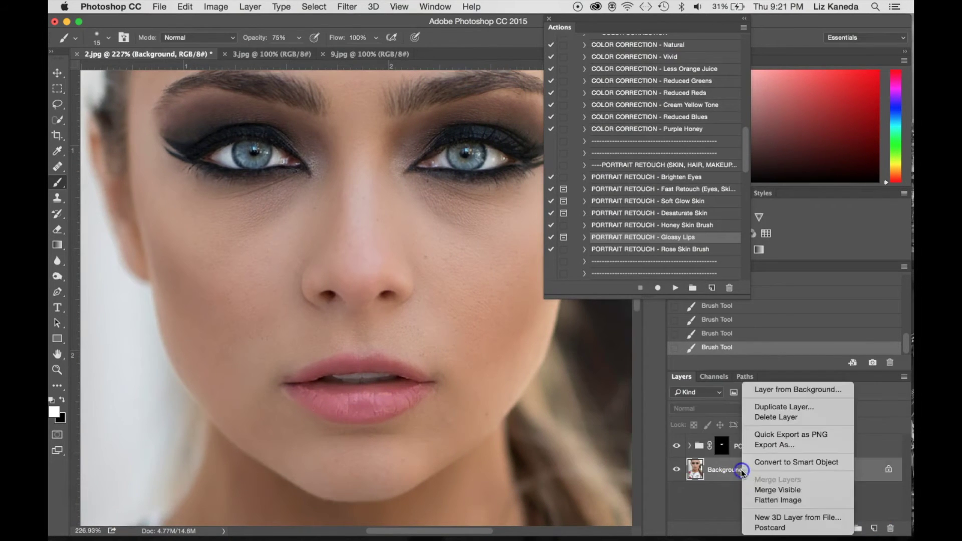
{"action": "left_click", "coordinate": [779, 501]}
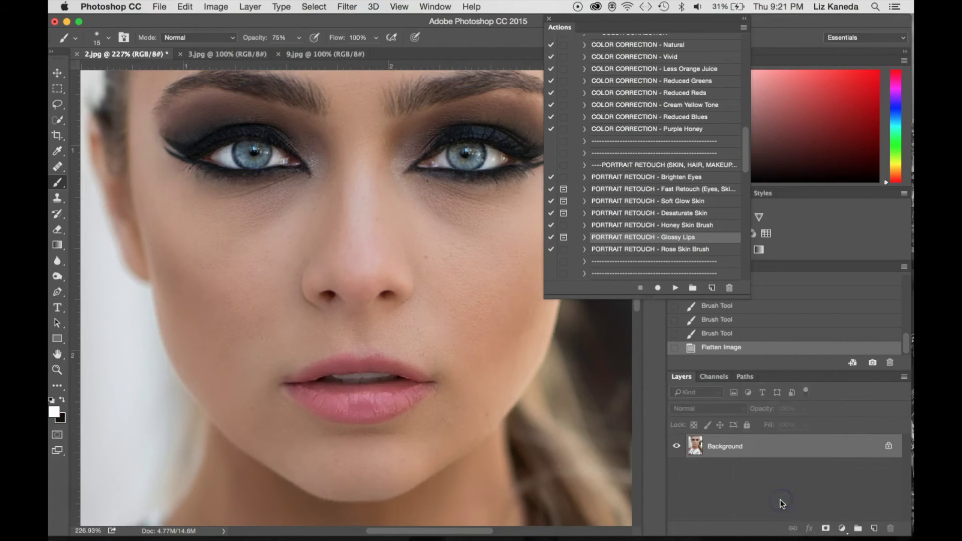
{"action": "right_click", "coordinate": [716, 447]}
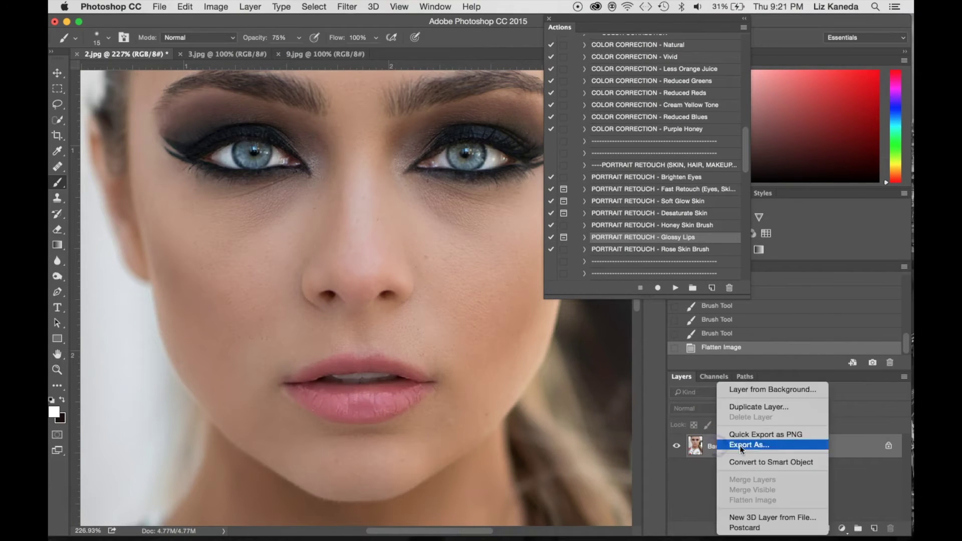
{"action": "left_click", "coordinate": [780, 408]}
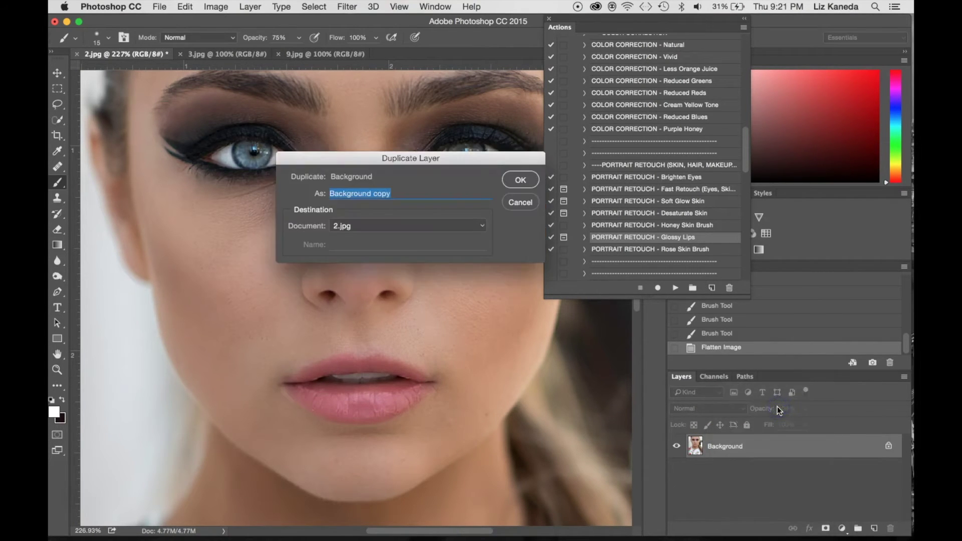
{"action": "key", "text": "Return"}
- Smooth the creases and highlights on the lower lip of the Background copy with a small Healing Brush
{"action": "left_click", "coordinate": [58, 167]}
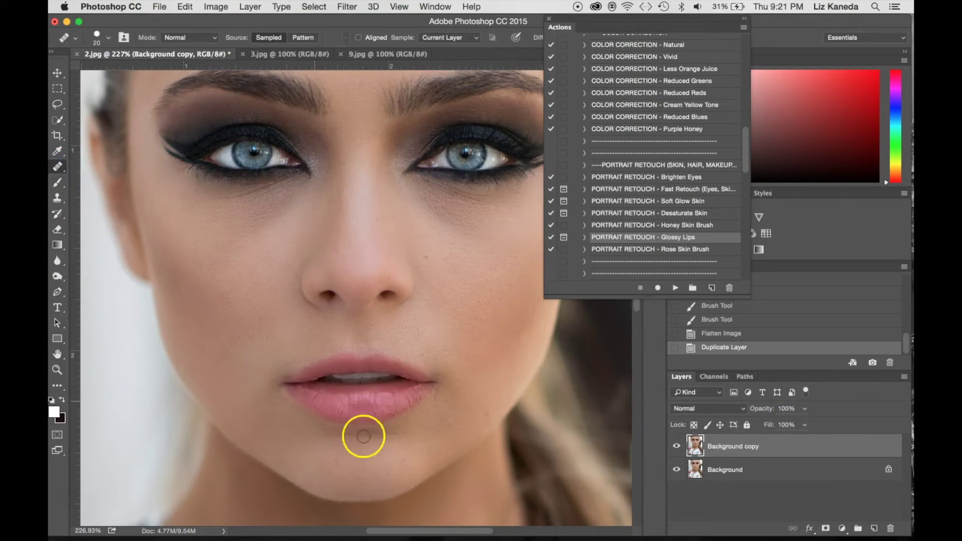
{"action": "left_click", "coordinate": [370, 411]}
{"action": "left_click", "coordinate": [377, 411]}
{"action": "left_click", "coordinate": [386, 410]}
{"action": "left_click", "coordinate": [390, 411]}
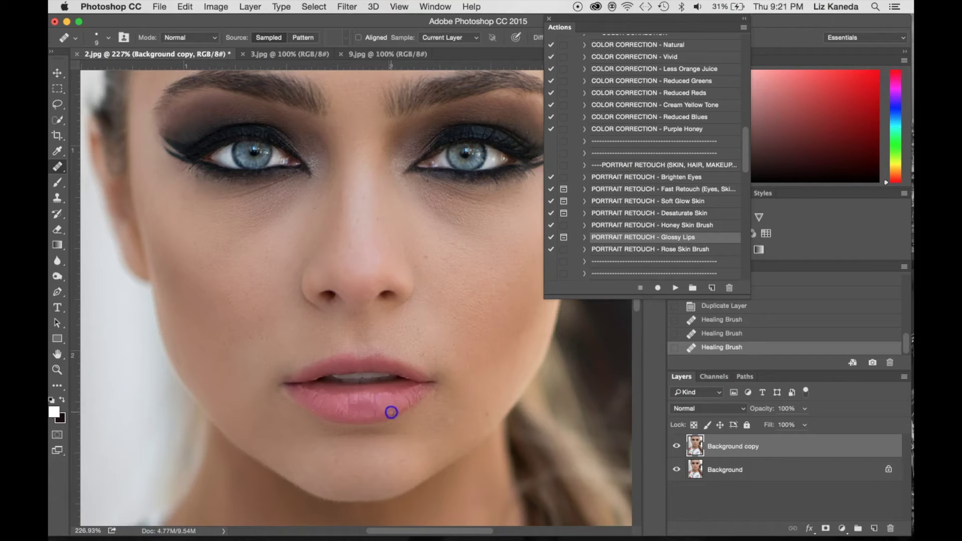
{"action": "left_click_drag", "start_coordinate": [343, 412], "coordinate": [343, 412]}
{"action": "left_click_drag", "start_coordinate": [367, 404], "coordinate": [359, 412]}
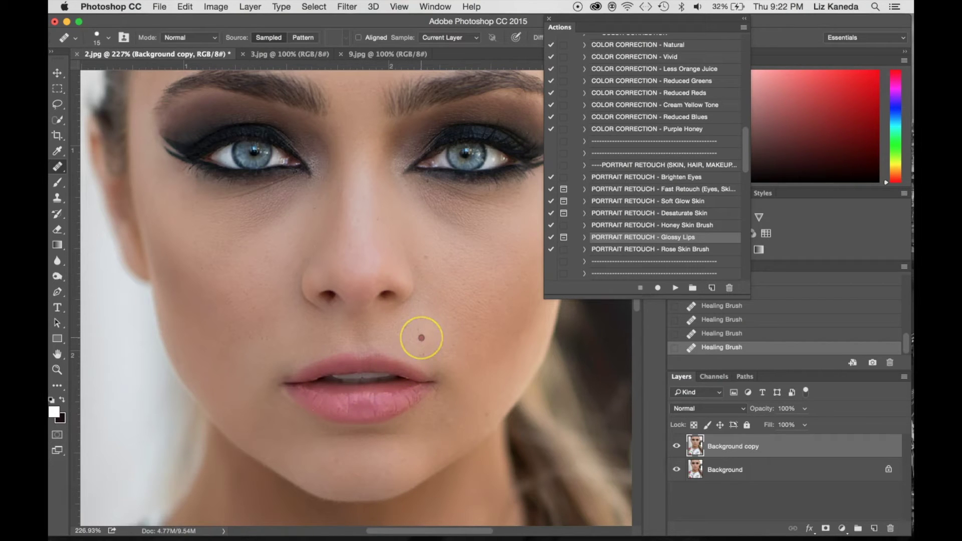
- Heal the small blemishes above the upper lip and on the cheek at the image's left with a 15 px Healing Brush
{"action": "left_click_drag", "start_coordinate": [421, 338], "coordinate": [420, 329]}
{"action": "left_click", "coordinate": [433, 357]}
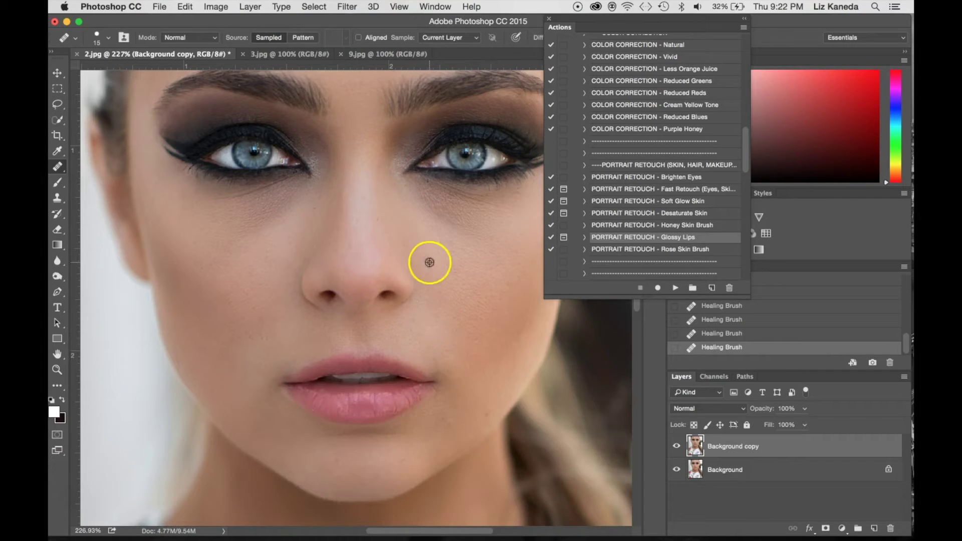
{"action": "left_click", "coordinate": [270, 344], "text": "alt"}
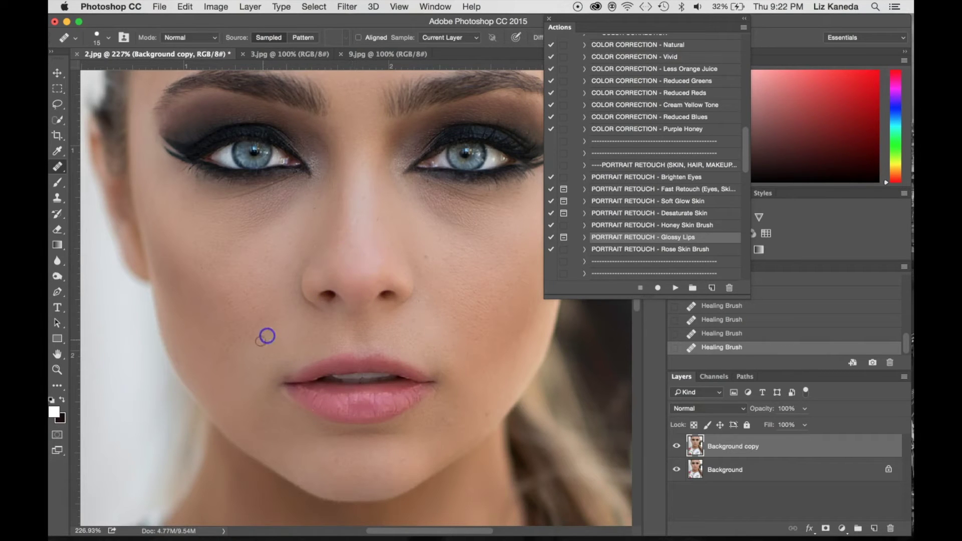
{"action": "left_click", "coordinate": [233, 314], "text": "alt"}
{"action": "left_click", "coordinate": [257, 290]}
{"action": "mouse_move", "coordinate": [271, 309]}
{"action": "left_mouse_down"}
{"action": "mouse_move", "coordinate": [216, 308]}
{"action": "mouse_move", "coordinate": [234, 339]}
{"action": "left_mouse_up"}
{"action": "left_click", "coordinate": [216, 308]}
{"action": "left_click_drag", "start_coordinate": [451, 365], "coordinate": [423, 531]}
{"action": "scroll", "coordinate": [423, 255], "scroll_direction": "down", "scroll_amount": 6}
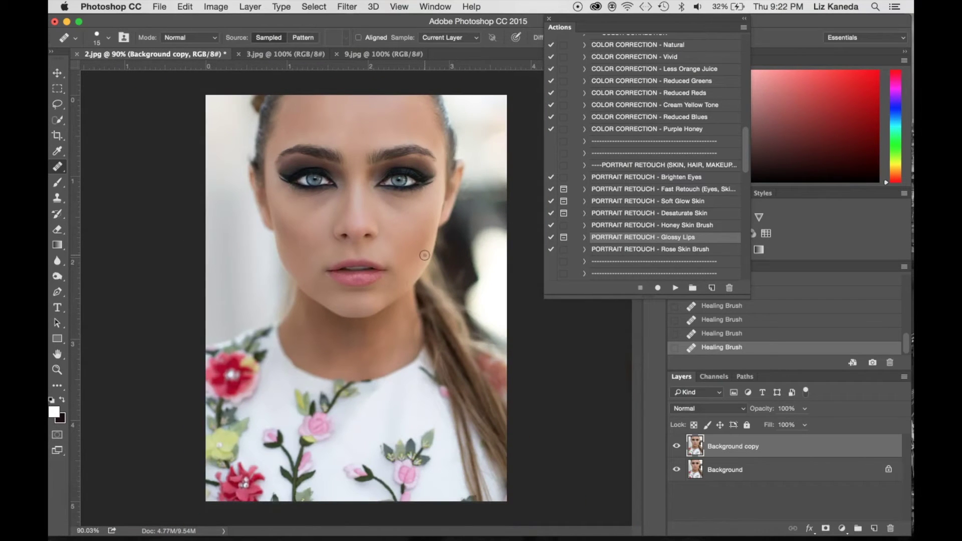
- Flatten the healed Background copy and Background layers into a single image
{"action": "left_click", "coordinate": [816, 520]}
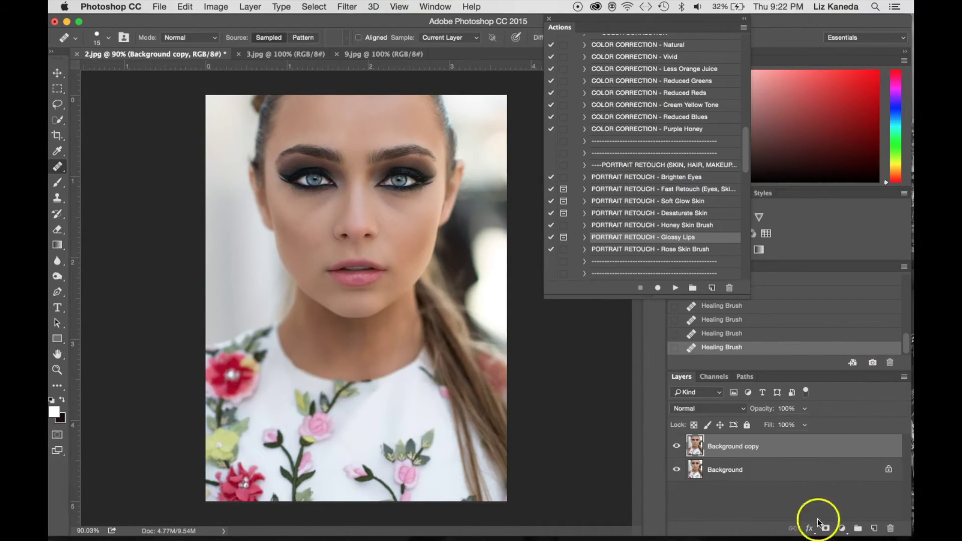
{"action": "right_click", "coordinate": [724, 471]}
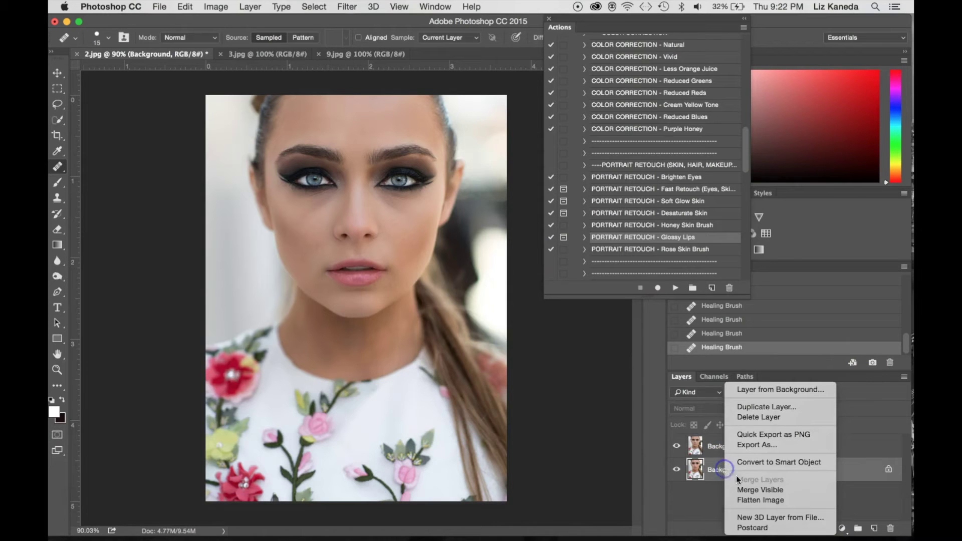
{"action": "left_click", "coordinate": [761, 500]}
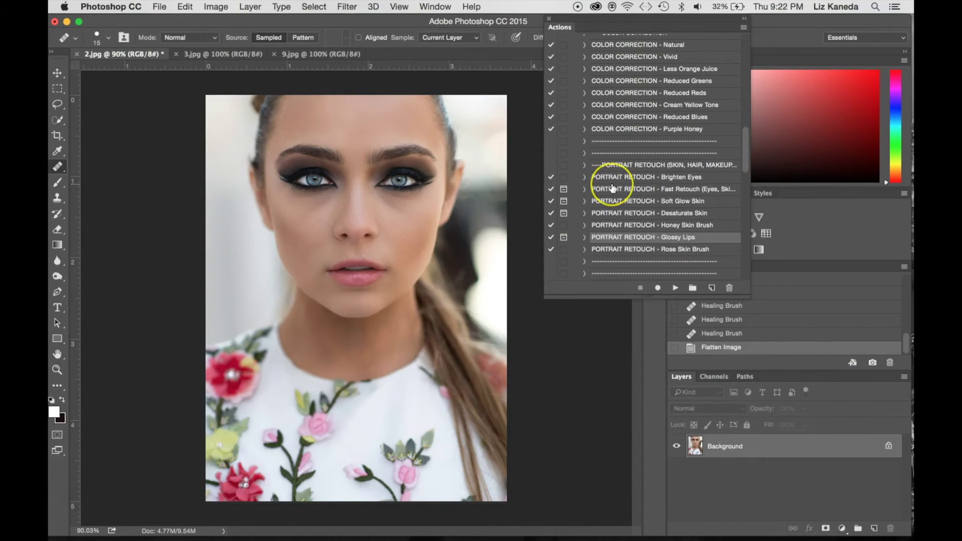
- Find and play the "FROM A CANDY STORE - Dodge & Burn" action on the flattened portrait
{"action": "scroll", "coordinate": [613, 188], "scroll_direction": "down", "scroll_amount": 3}
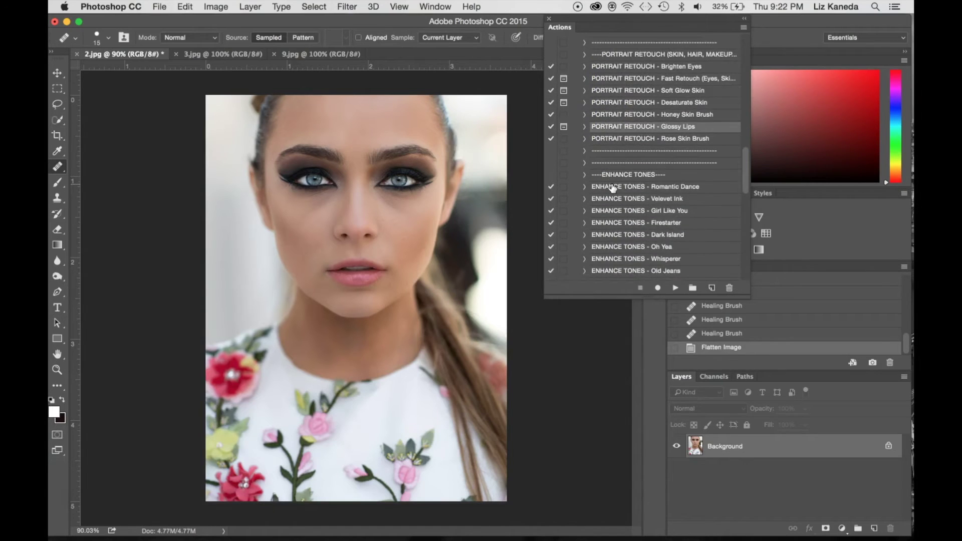
{"action": "scroll", "coordinate": [612, 188], "scroll_direction": "down", "scroll_amount": 2}
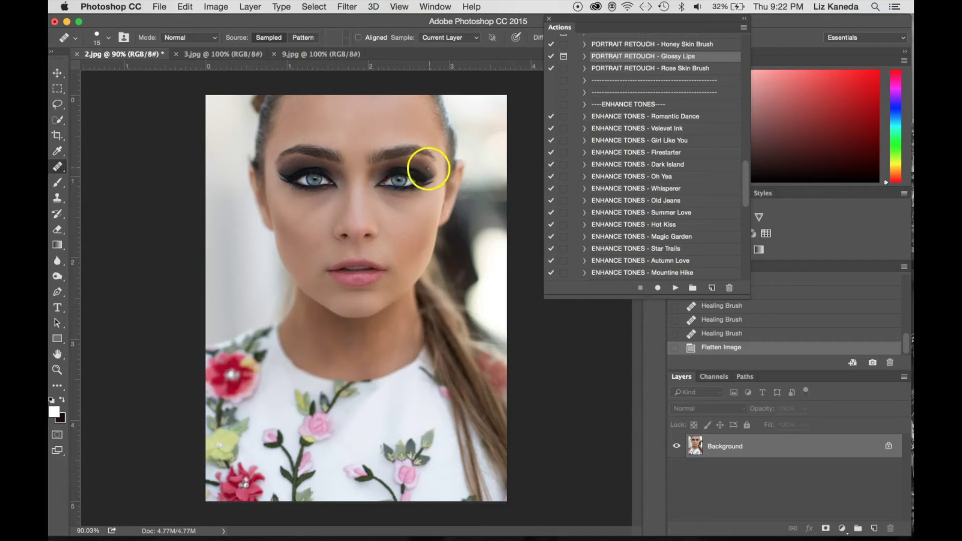
{"action": "scroll", "coordinate": [708, 211], "scroll_direction": "down", "scroll_amount": 7}
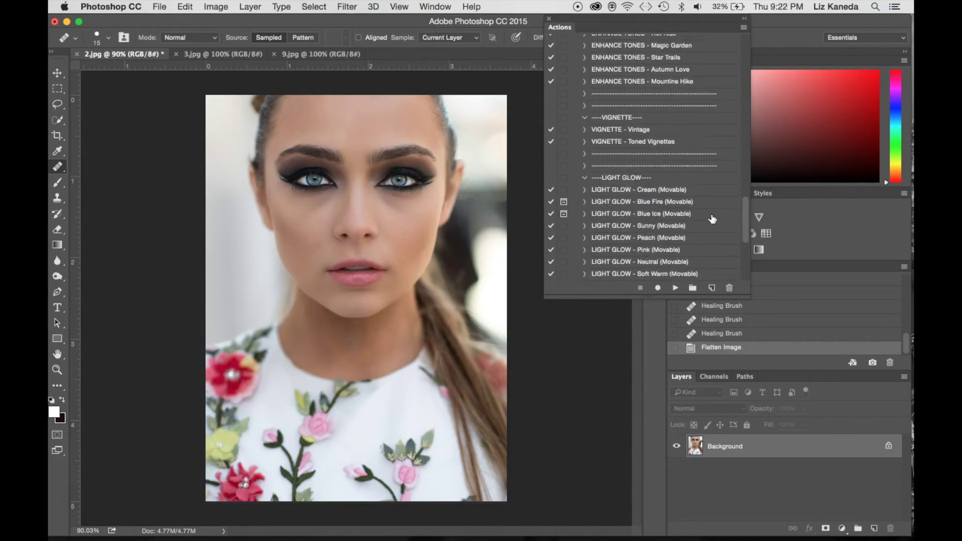
{"action": "scroll", "coordinate": [713, 219], "scroll_direction": "down", "scroll_amount": 2}
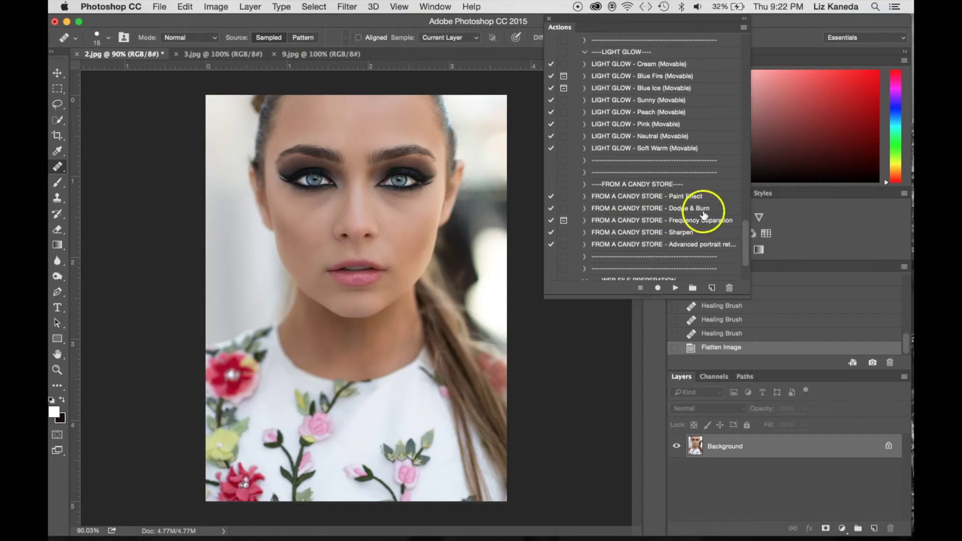
{"action": "left_click", "coordinate": [631, 207]}
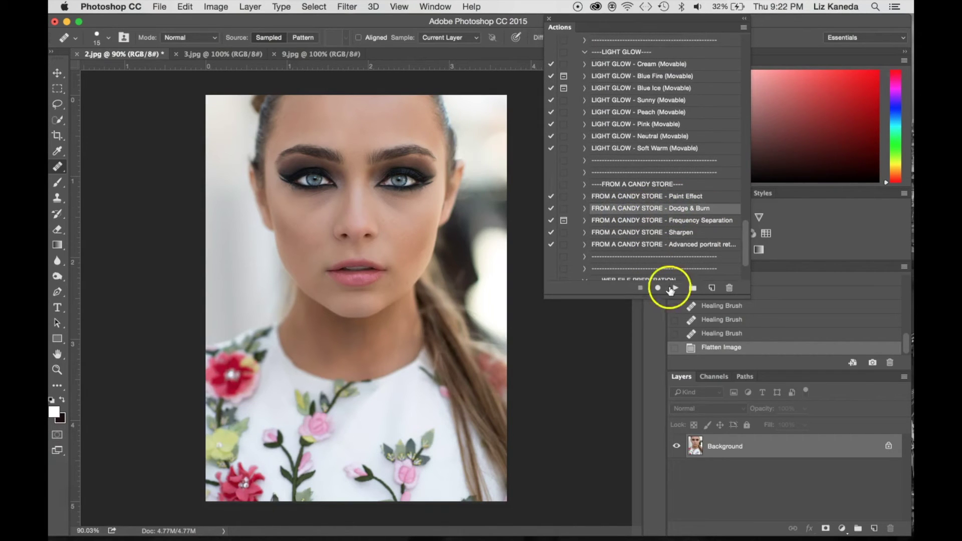
{"action": "left_click", "coordinate": [675, 289]}
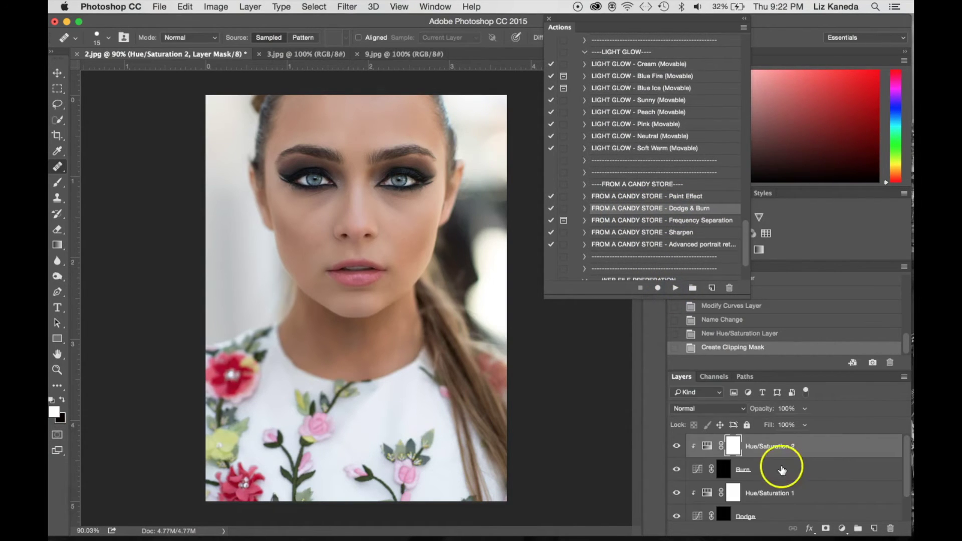
- Paint on the Burn layer's mask along the cheek at the image's left with a 100 px white brush at 20% opacity
{"action": "scroll", "coordinate": [776, 477], "scroll_direction": "down", "scroll_amount": 1}
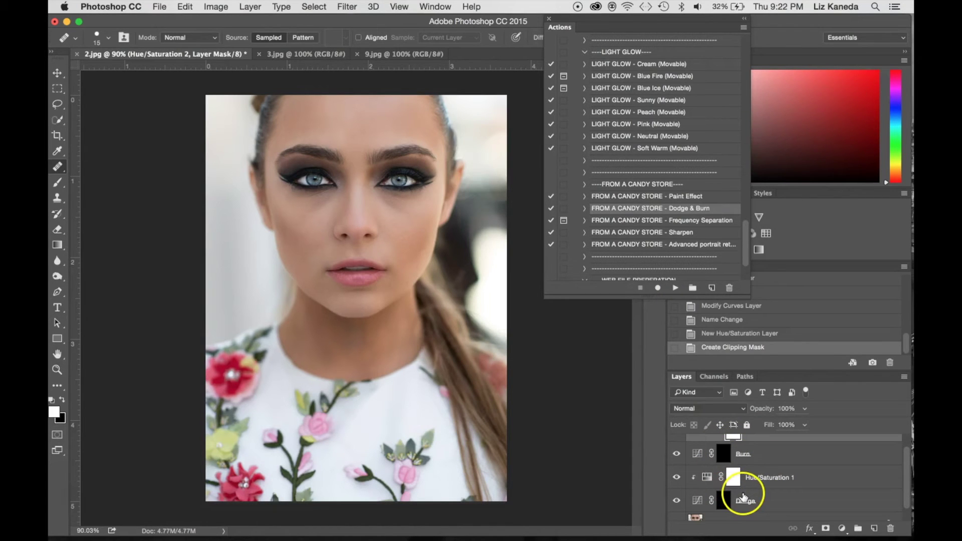
{"action": "left_click", "coordinate": [723, 453]}
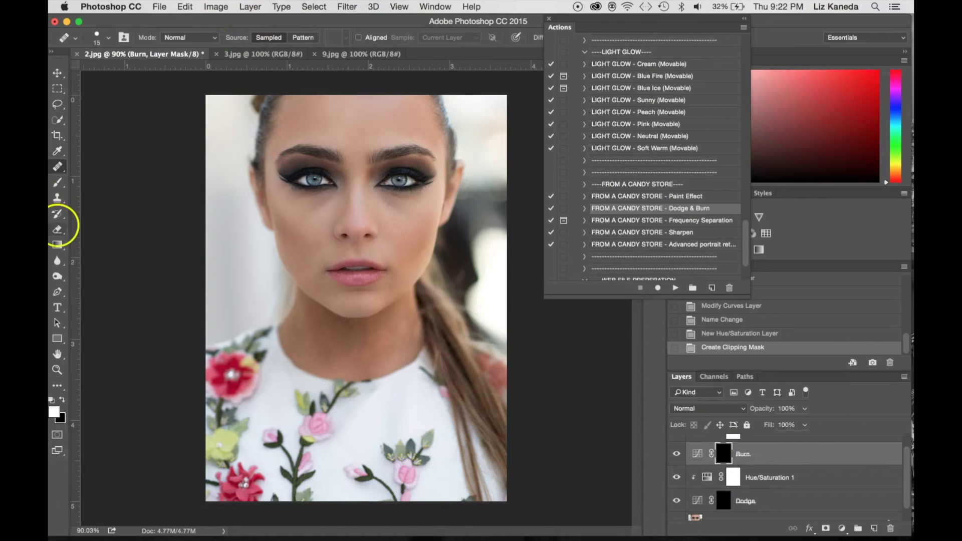
{"action": "left_click", "coordinate": [55, 185]}
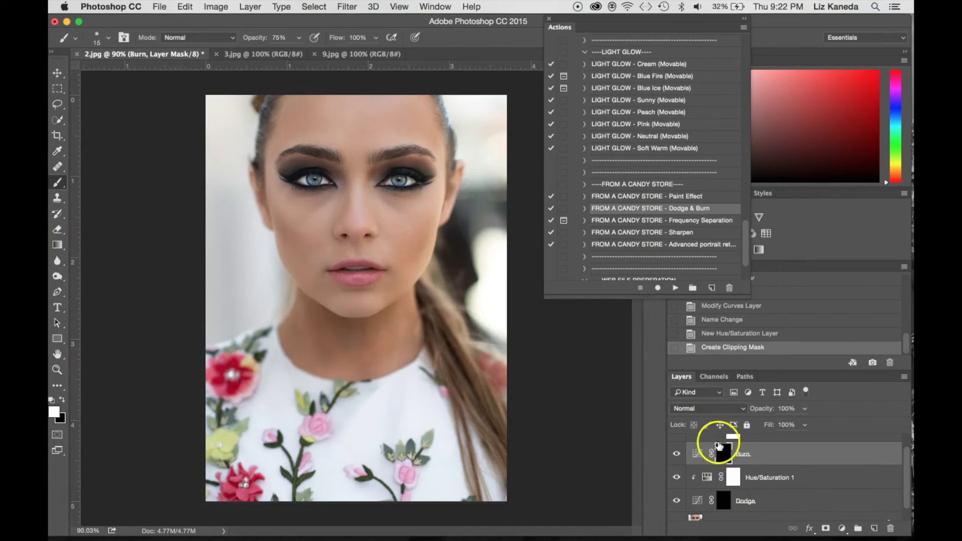
{"action": "left_click", "coordinate": [298, 38]}
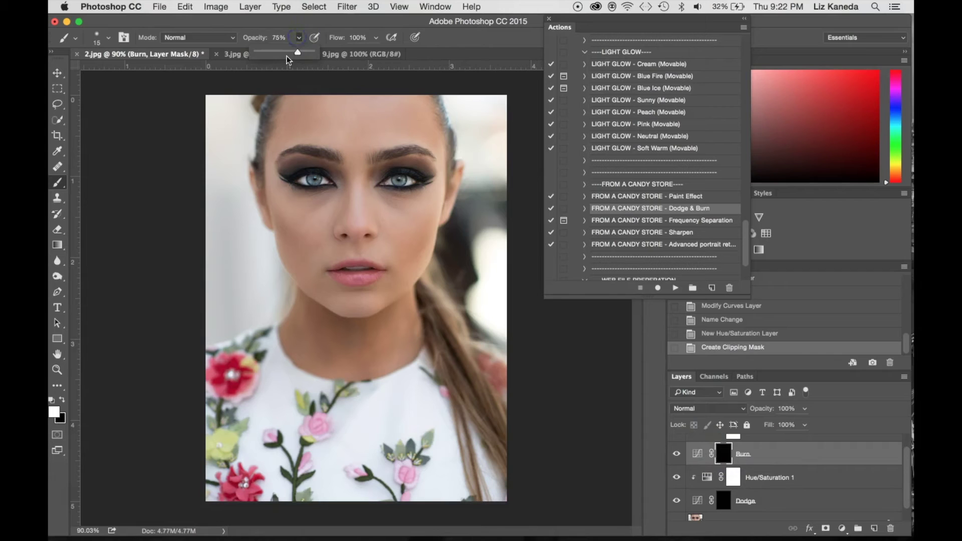
{"action": "left_click", "coordinate": [271, 55]}
{"action": "left_click", "coordinate": [274, 38]}
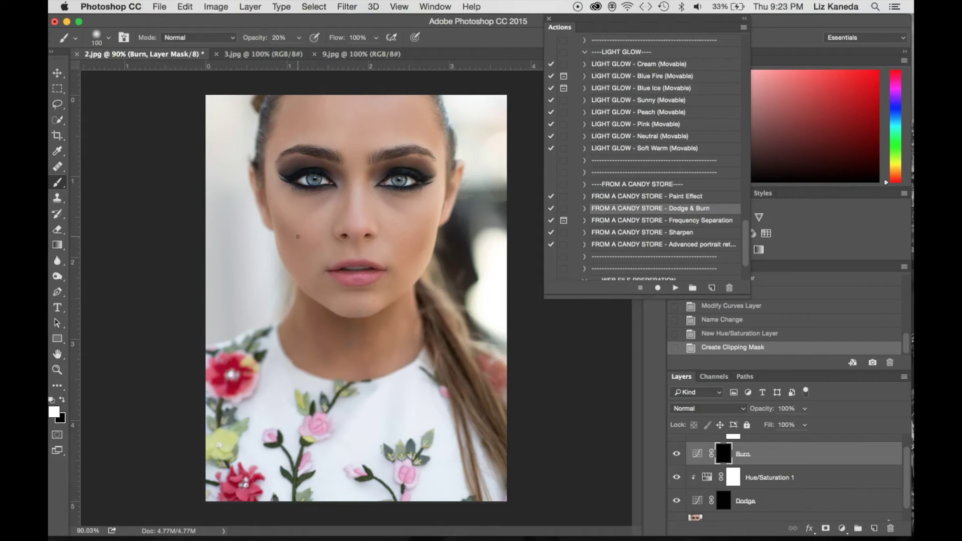
{"action": "left_click", "coordinate": [317, 227]}
{"action": "mouse_move", "coordinate": [317, 227]}
{"action": "left_mouse_down"}
{"action": "mouse_move", "coordinate": [286, 214]}
{"action": "mouse_move", "coordinate": [306, 238]}
{"action": "mouse_move", "coordinate": [283, 229]}
{"action": "mouse_move", "coordinate": [266, 208]}
{"action": "mouse_move", "coordinate": [266, 178]}
{"action": "mouse_move", "coordinate": [313, 260]}
{"action": "mouse_move", "coordinate": [270, 229]}
{"action": "mouse_move", "coordinate": [444, 211]}
{"action": "mouse_move", "coordinate": [366, 210]}
{"action": "mouse_move", "coordinate": [228, 164]}
{"action": "left_mouse_up"}
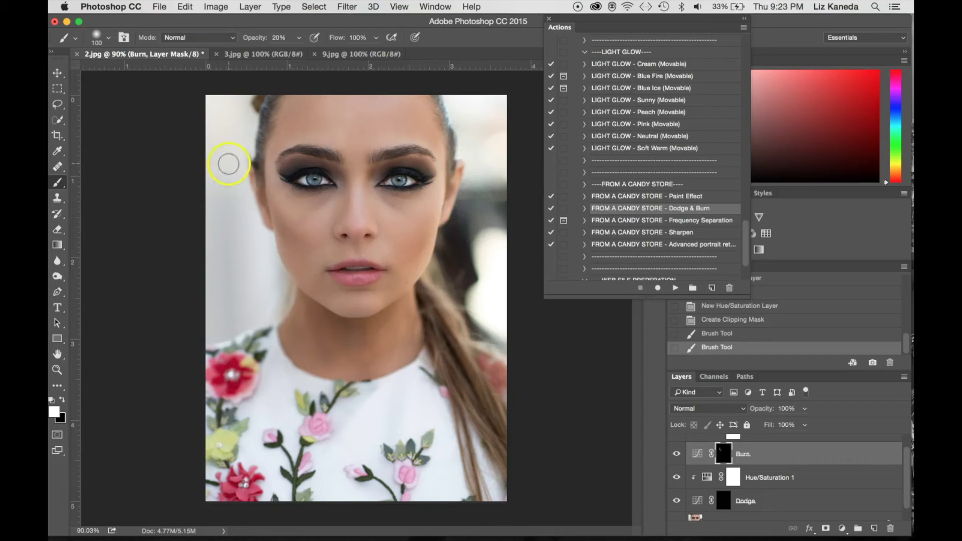
- Undo the last burn stroke and lower the brush opacity to 14%
{"action": "left_click", "coordinate": [185, 7]}
{"action": "left_click", "coordinate": [193, 20]}
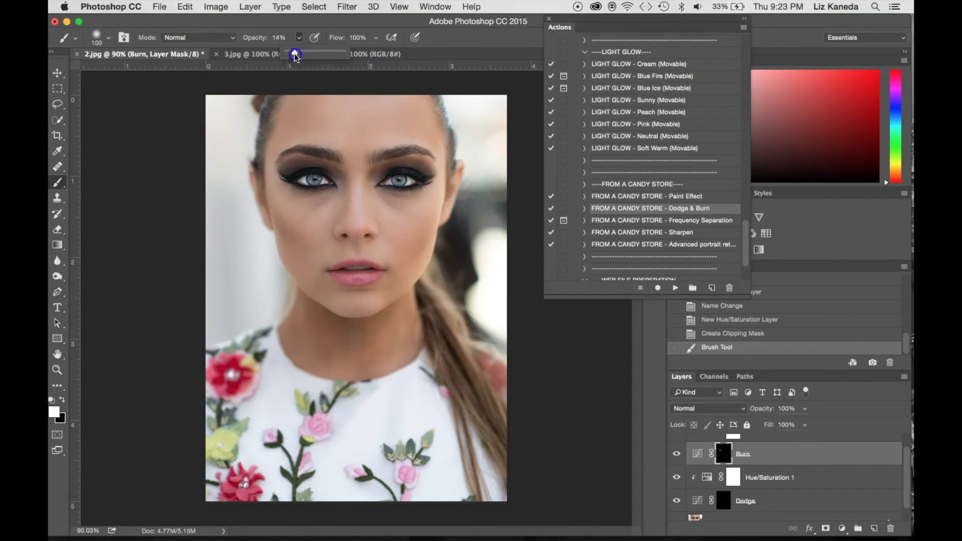
{"action": "left_click", "coordinate": [280, 31]}
- Burn the cheek hollows, the outer edges of the face and the jawline with the 100 px brush at 14% opacity
{"action": "mouse_move", "coordinate": [303, 235]}
{"action": "left_mouse_down"}
{"action": "mouse_move", "coordinate": [280, 219]}
{"action": "mouse_move", "coordinate": [264, 175]}
{"action": "mouse_move", "coordinate": [265, 166]}
{"action": "mouse_move", "coordinate": [273, 198]}
{"action": "mouse_move", "coordinate": [277, 118]}
{"action": "left_mouse_up"}
{"action": "mouse_move", "coordinate": [490, 285]}
{"action": "left_mouse_down"}
{"action": "mouse_move", "coordinate": [420, 232]}
{"action": "mouse_move", "coordinate": [447, 148]}
{"action": "left_mouse_up"}
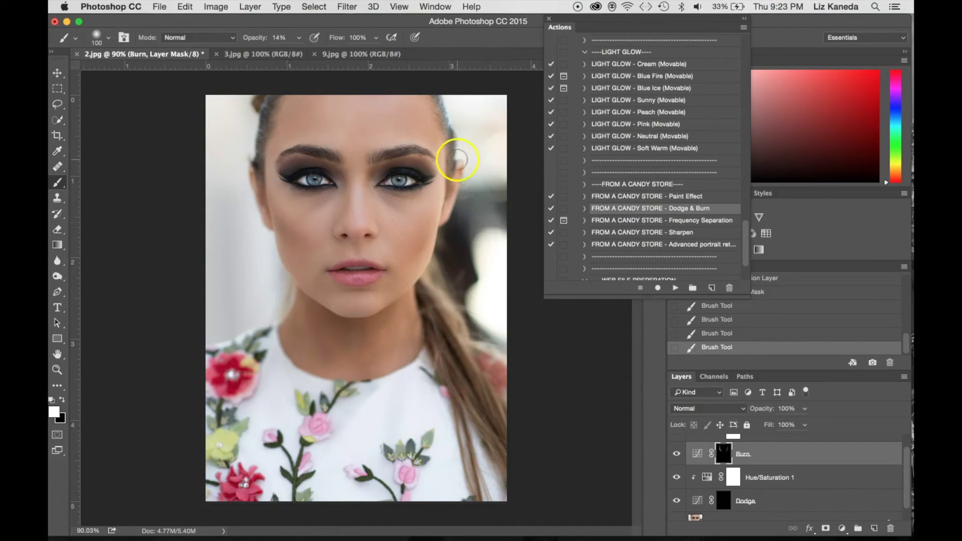
{"action": "mouse_move", "coordinate": [248, 193]}
{"action": "left_mouse_down"}
{"action": "mouse_move", "coordinate": [241, 182]}
{"action": "mouse_move", "coordinate": [273, 150]}
{"action": "left_mouse_up"}
{"action": "mouse_move", "coordinate": [346, 304]}
{"action": "left_mouse_down"}
{"action": "mouse_move", "coordinate": [340, 316]}
{"action": "mouse_move", "coordinate": [303, 290]}
{"action": "left_mouse_up"}
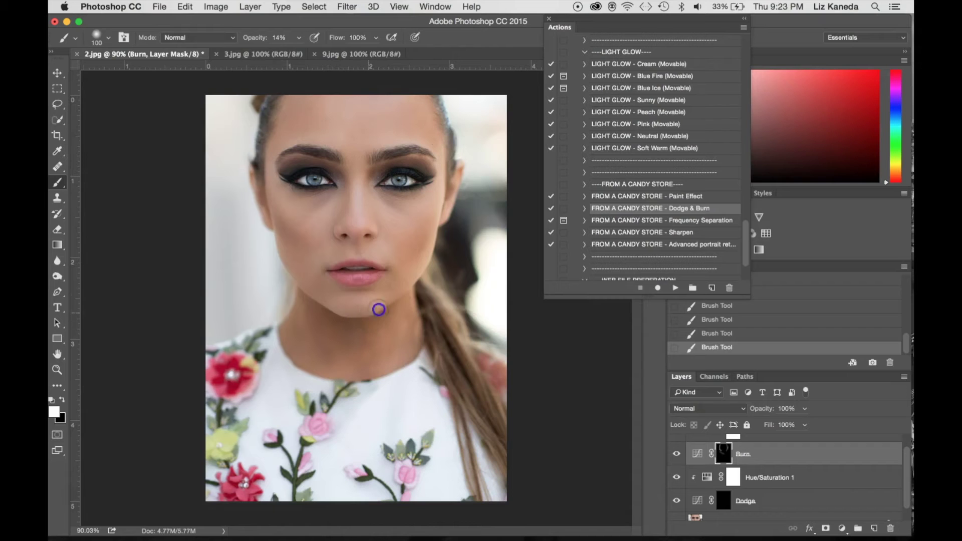
{"action": "left_click", "coordinate": [396, 279]}
- Burn along the sides of the nose and up to the inner brows with a 35 px brush
{"action": "left_click", "coordinate": [374, 168]}
{"action": "left_click", "coordinate": [366, 225]}
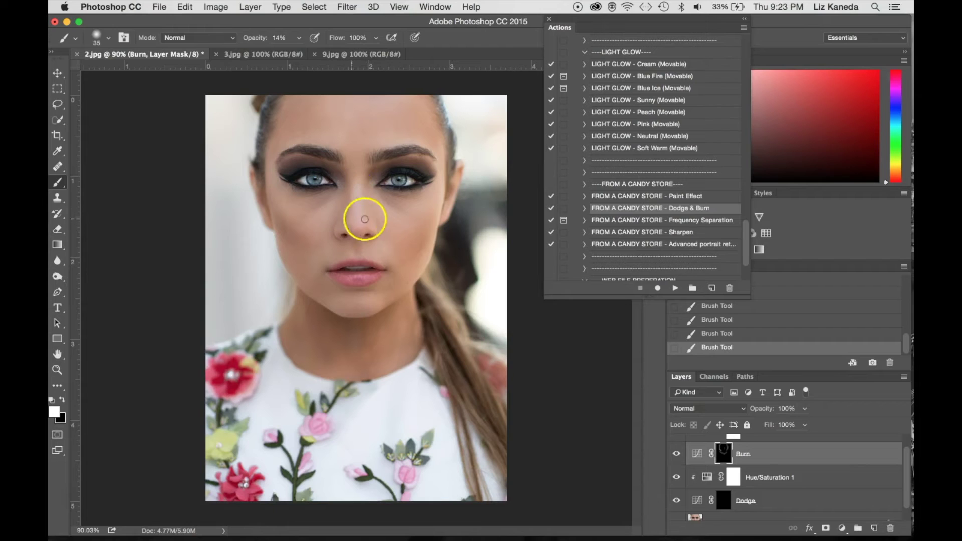
{"action": "mouse_move", "coordinate": [364, 189]}
{"action": "left_mouse_down"}
{"action": "mouse_move", "coordinate": [378, 161]}
{"action": "mouse_move", "coordinate": [350, 221]}
{"action": "mouse_move", "coordinate": [348, 204]}
{"action": "left_mouse_up"}
{"action": "left_click_drag", "start_coordinate": [338, 162], "coordinate": [337, 161]}
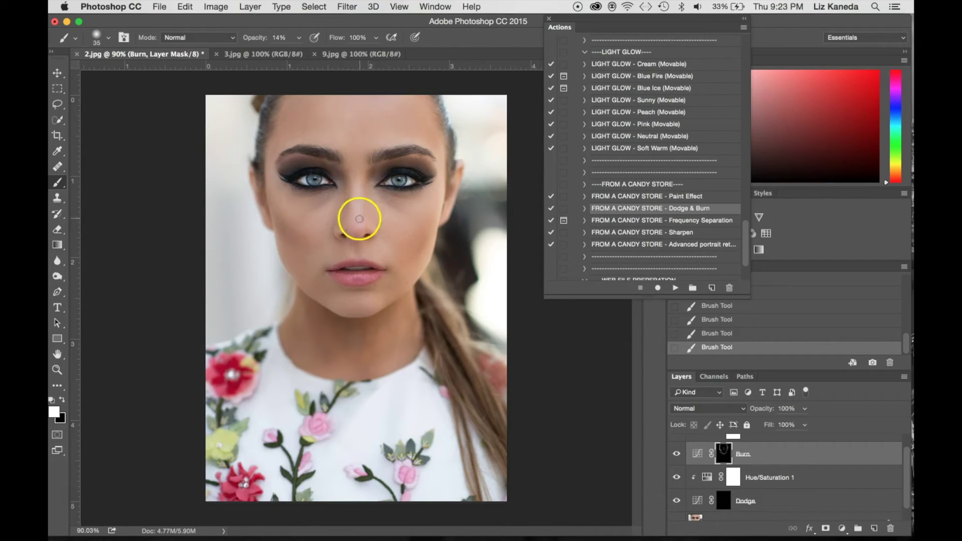
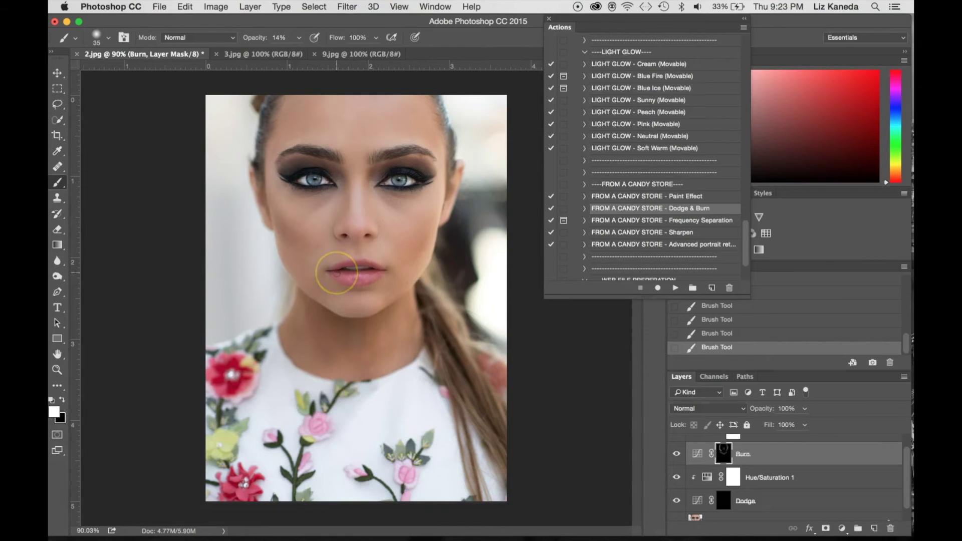
- Darken the iris rim of the eye at the image's left on the Burn mask with a 5 px brush at 22% opacity
{"action": "scroll", "coordinate": [336, 273], "scroll_direction": "up", "scroll_amount": 5}
{"action": "scroll", "coordinate": [336, 272], "scroll_direction": "up", "scroll_amount": 5}
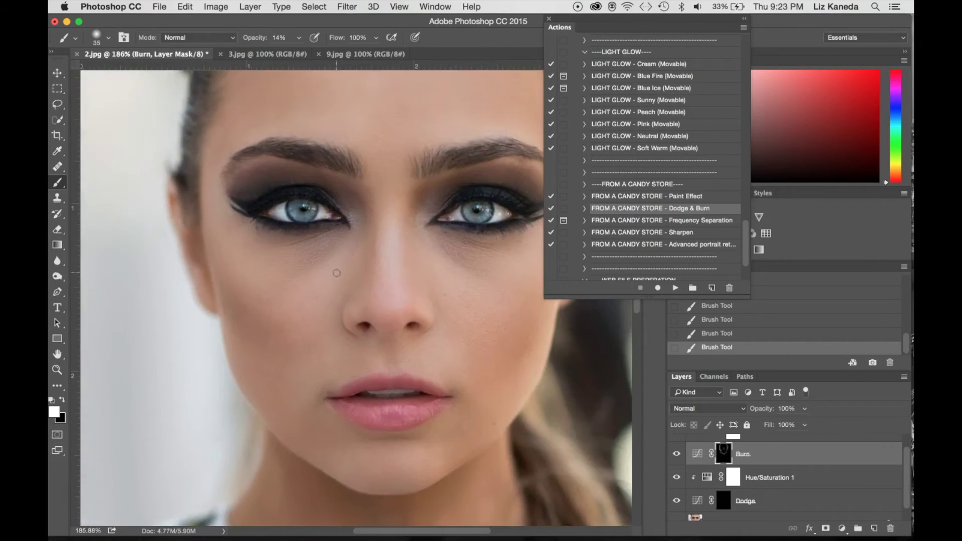
{"action": "scroll", "coordinate": [336, 273], "scroll_direction": "up", "scroll_amount": 3}
{"action": "scroll", "coordinate": [336, 273], "scroll_direction": "up", "scroll_amount": 3}
{"action": "key", "text": "]"}
{"action": "key", "text": "]"}
{"action": "left_click", "coordinate": [263, 211]}
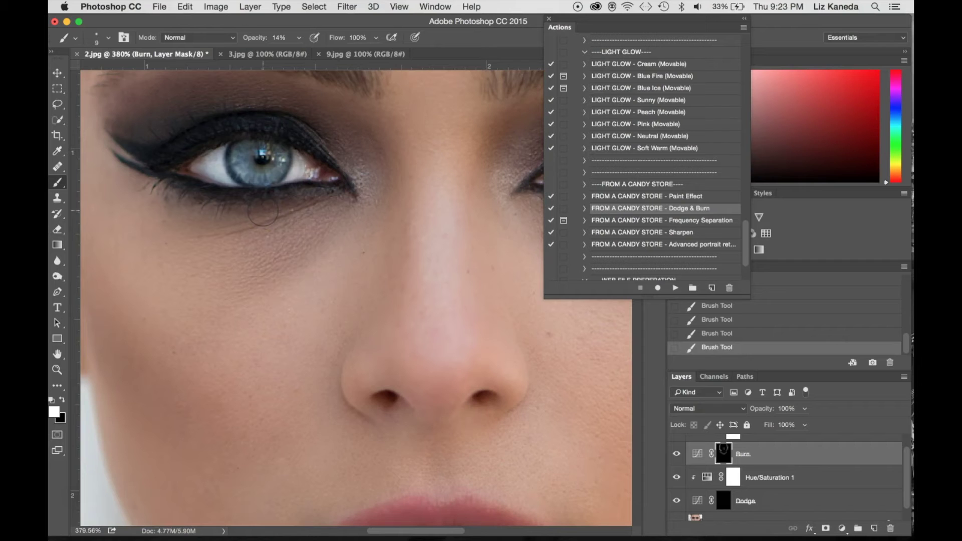
{"action": "left_click", "coordinate": [250, 6]}
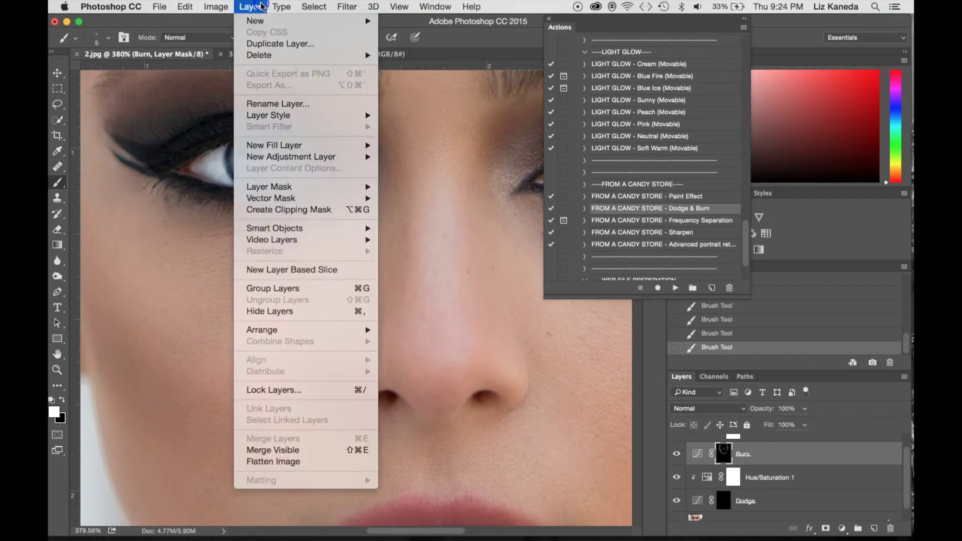
{"action": "left_click", "coordinate": [250, 6]}
{"action": "left_click", "coordinate": [284, 36]}
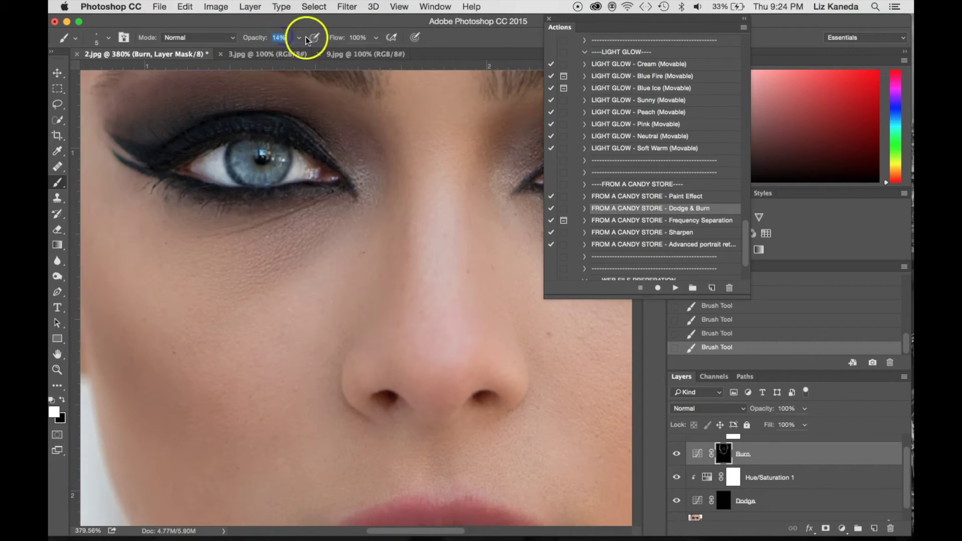
{"action": "left_click", "coordinate": [298, 38]}
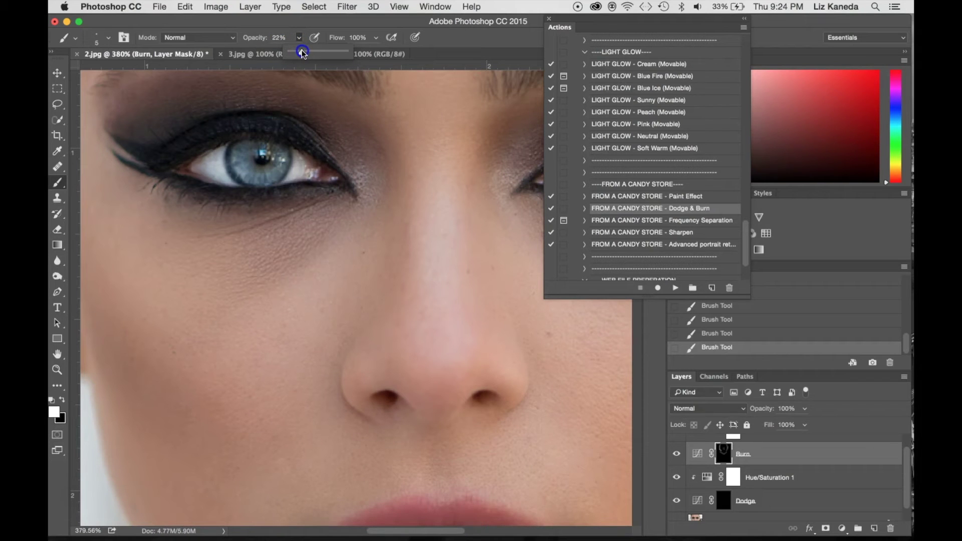
{"action": "left_click", "coordinate": [302, 52]}
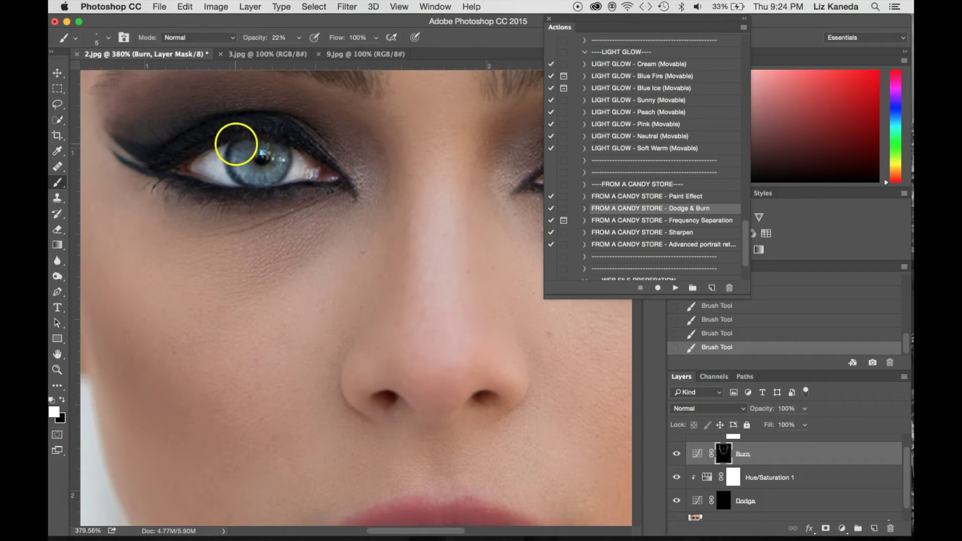
{"action": "left_click_drag", "start_coordinate": [235, 144], "coordinate": [231, 151]}
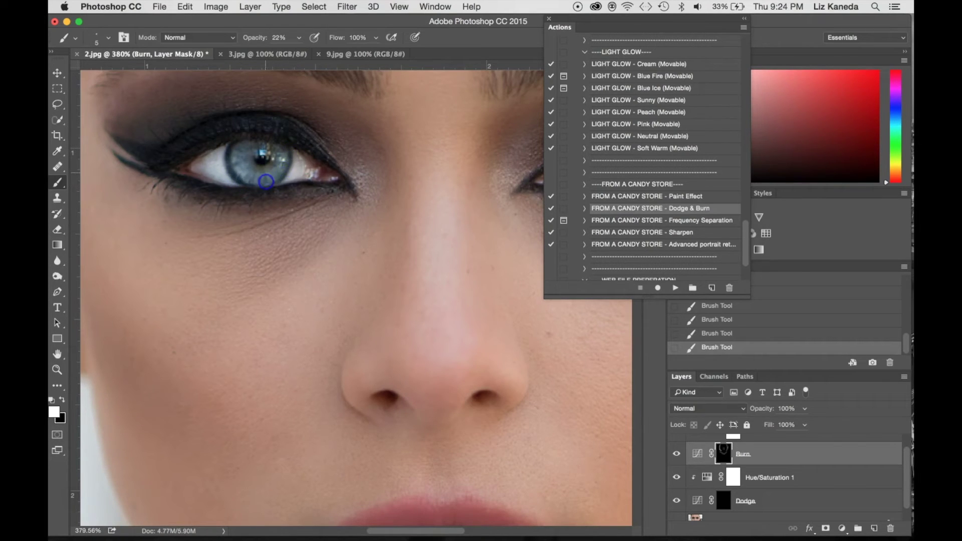
- Darken the iris rim of the eye at the image's right with the same 5 px brush at 22% opacity
{"action": "scroll", "coordinate": [263, 159], "scroll_direction": "right", "scroll_amount": 10}
{"action": "scroll", "coordinate": [263, 159], "scroll_direction": "up", "scroll_amount": 3}
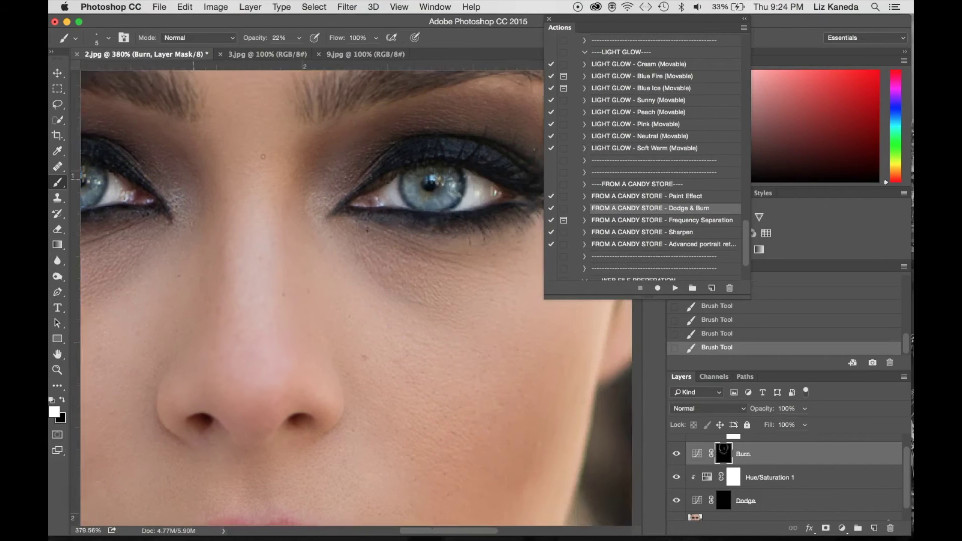
{"action": "mouse_move", "coordinate": [322, 219]}
{"action": "left_mouse_down"}
{"action": "mouse_move", "coordinate": [350, 242]}
{"action": "mouse_move", "coordinate": [323, 246]}
{"action": "mouse_move", "coordinate": [308, 233]}
{"action": "left_mouse_up"}
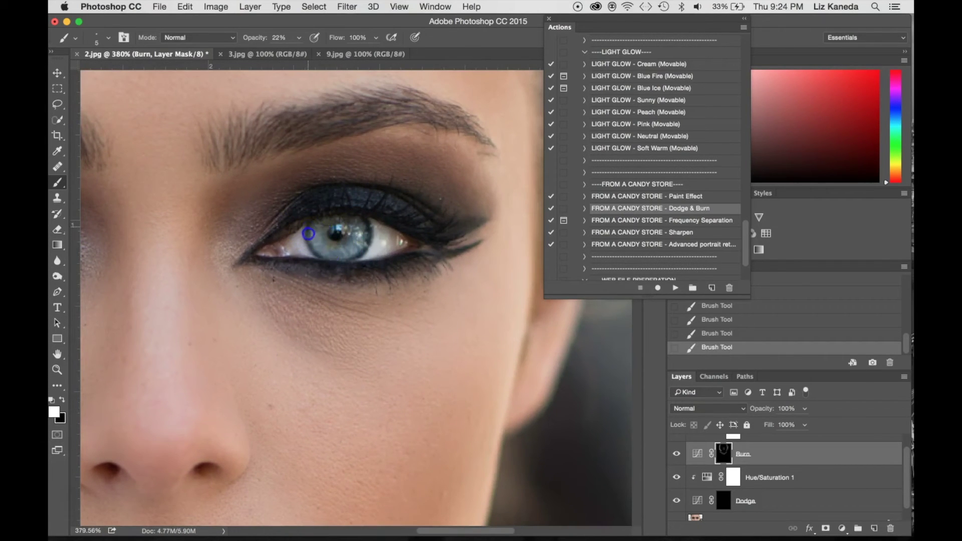
{"action": "left_click_drag", "start_coordinate": [354, 254], "coordinate": [362, 250]}
{"action": "left_click", "coordinate": [333, 233]}
- Burn both eyebrows and the eye makeup around both eyes with a 25 px brush at 22% opacity
{"action": "key", "text": "super+minus"}
{"action": "key", "text": "super+minus"}
{"action": "key", "text": "super+minus"}
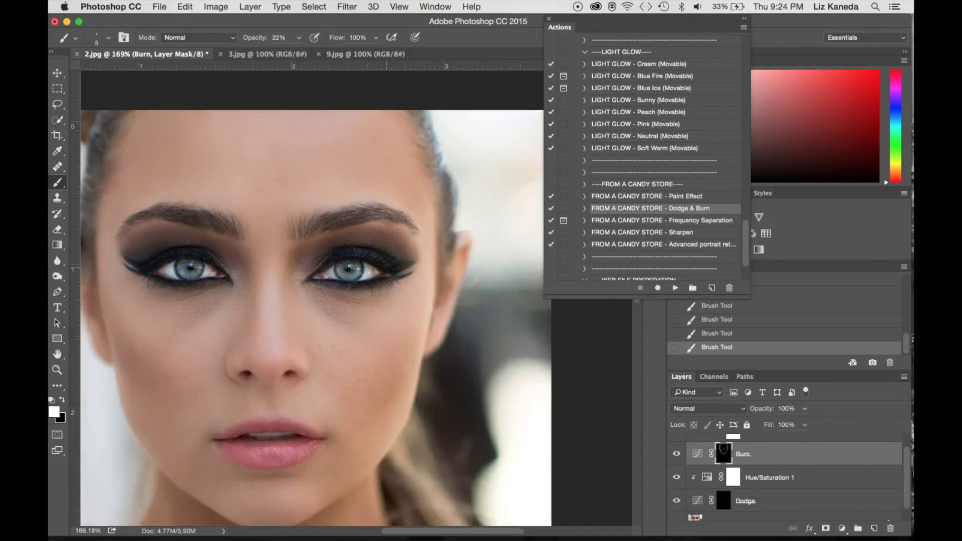
{"action": "scroll", "coordinate": [305, 279], "scroll_direction": "down", "scroll_amount": 2}
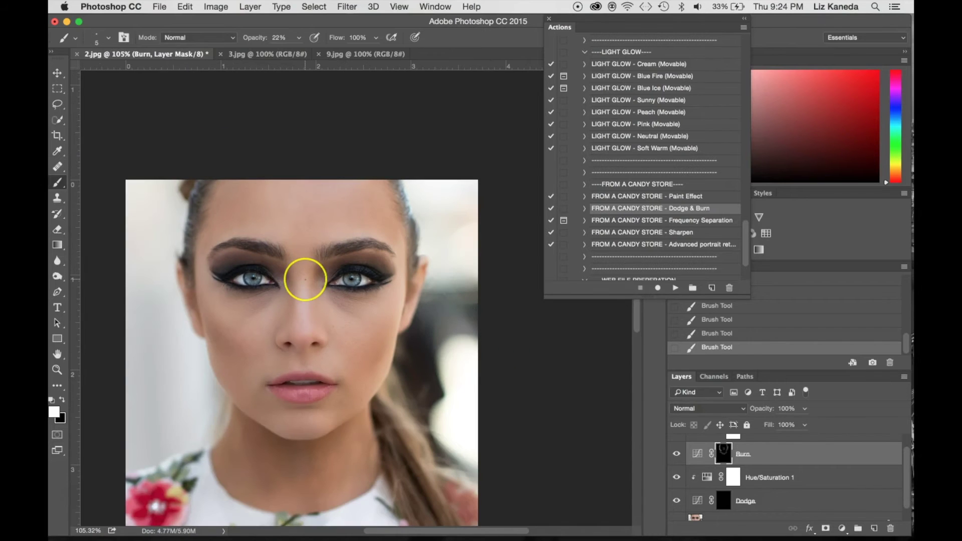
{"action": "key", "text": "bracketright"}
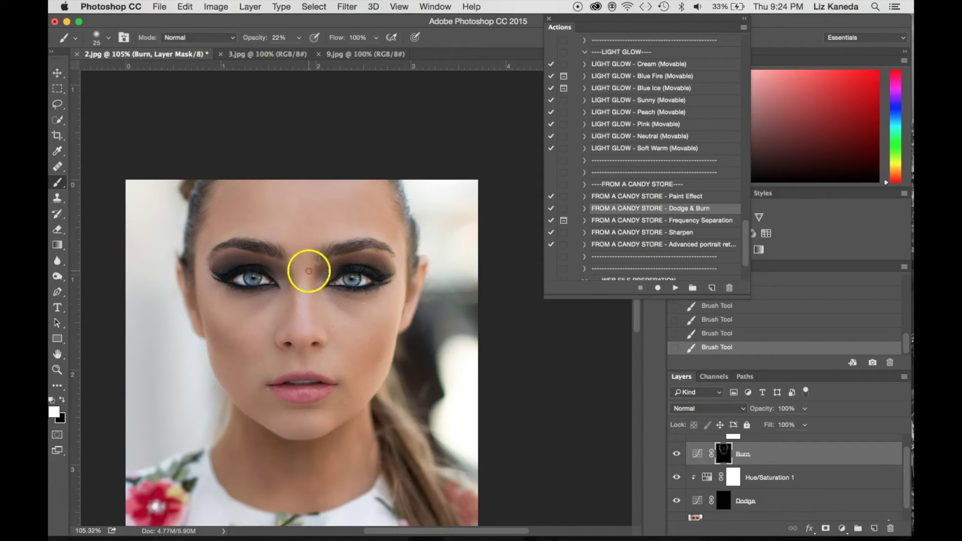
{"action": "left_click", "coordinate": [327, 251]}
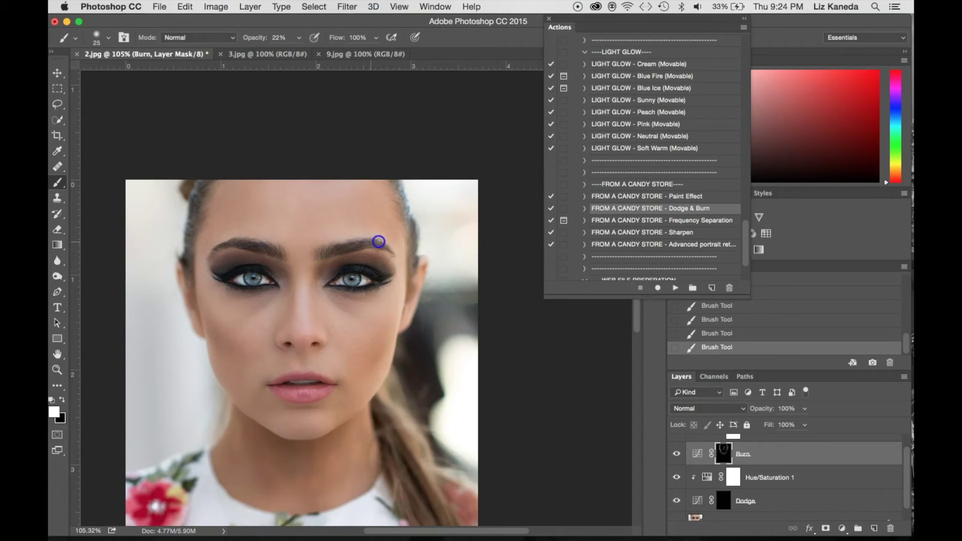
{"action": "left_click_drag", "start_coordinate": [273, 247], "coordinate": [263, 247]}
{"action": "left_click_drag", "start_coordinate": [393, 258], "coordinate": [375, 272]}
{"action": "left_click_drag", "start_coordinate": [259, 277], "coordinate": [269, 267]}
- Dodge the under-eye areas and the bridge of the nose on the Dodge mask with a 60 px brush at 26% opacity
{"action": "left_click", "coordinate": [721, 500]}
{"action": "scroll", "coordinate": [291, 416], "scroll_direction": "left", "scroll_amount": 3}
{"action": "scroll", "coordinate": [292, 417], "scroll_direction": "down", "scroll_amount": 2}
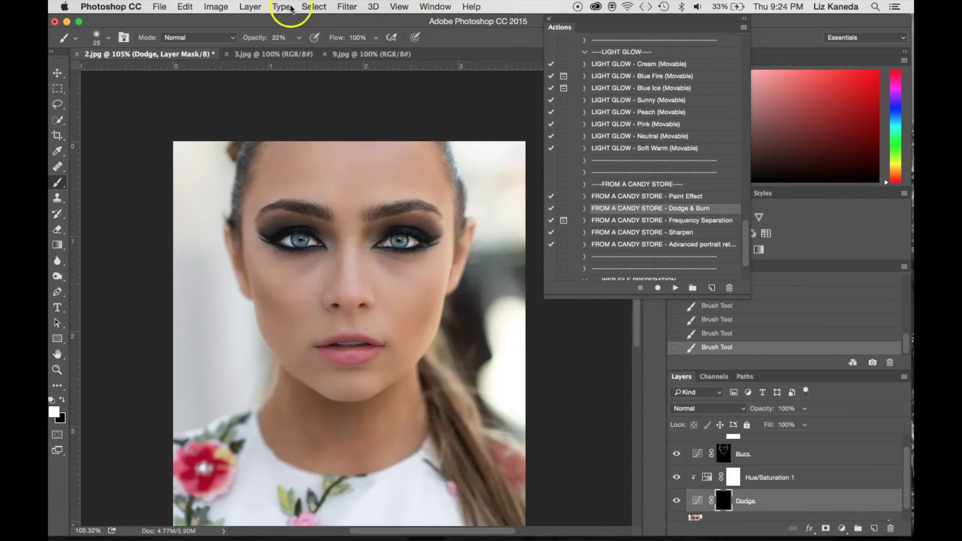
{"action": "left_click", "coordinate": [296, 39]}
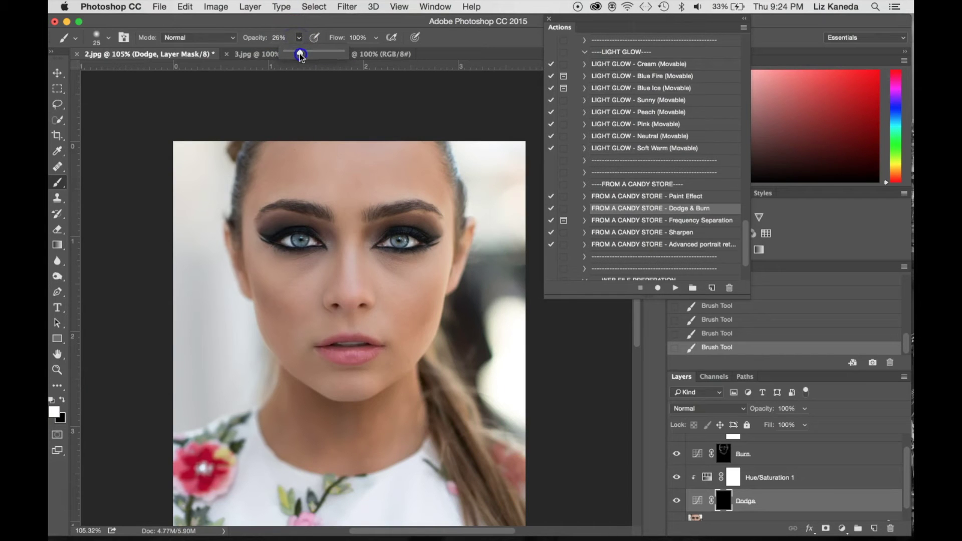
{"action": "left_click", "coordinate": [300, 56]}
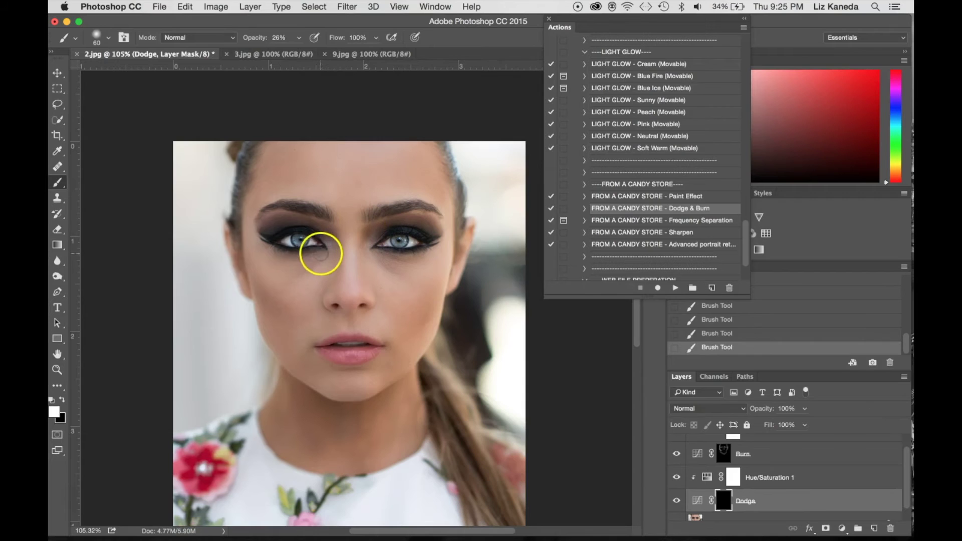
{"action": "mouse_move", "coordinate": [318, 250]}
{"action": "left_mouse_down"}
{"action": "mouse_move", "coordinate": [270, 258]}
{"action": "mouse_move", "coordinate": [333, 254]}
{"action": "mouse_move", "coordinate": [272, 262]}
{"action": "mouse_move", "coordinate": [276, 253]}
{"action": "mouse_move", "coordinate": [262, 273]}
{"action": "mouse_move", "coordinate": [302, 291]}
{"action": "mouse_move", "coordinate": [267, 253]}
{"action": "mouse_move", "coordinate": [313, 251]}
{"action": "mouse_move", "coordinate": [275, 271]}
{"action": "mouse_move", "coordinate": [291, 291]}
{"action": "left_mouse_up"}
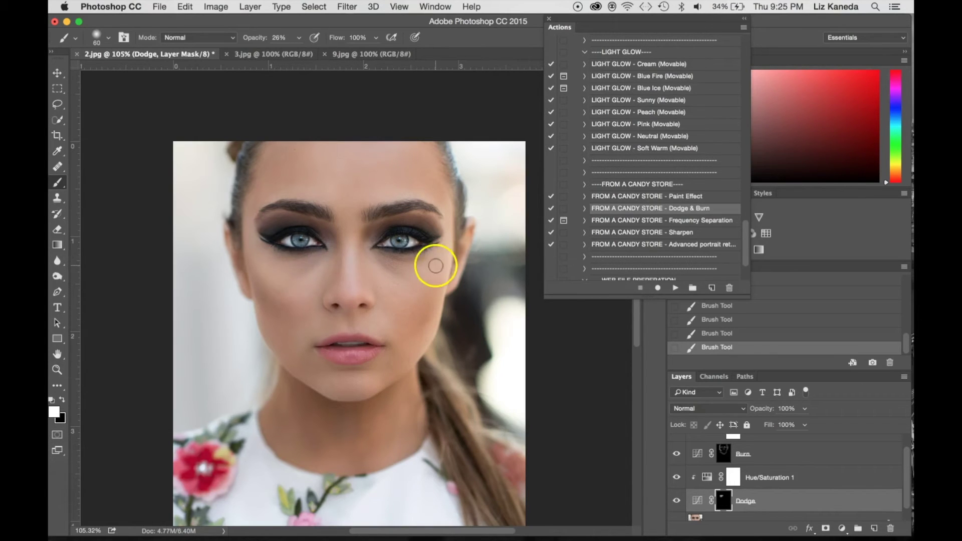
{"action": "mouse_move", "coordinate": [426, 254]}
{"action": "left_mouse_down"}
{"action": "mouse_move", "coordinate": [380, 255]}
{"action": "mouse_move", "coordinate": [432, 256]}
{"action": "mouse_move", "coordinate": [412, 280]}
{"action": "mouse_move", "coordinate": [380, 258]}
{"action": "mouse_move", "coordinate": [349, 292]}
{"action": "left_mouse_up"}
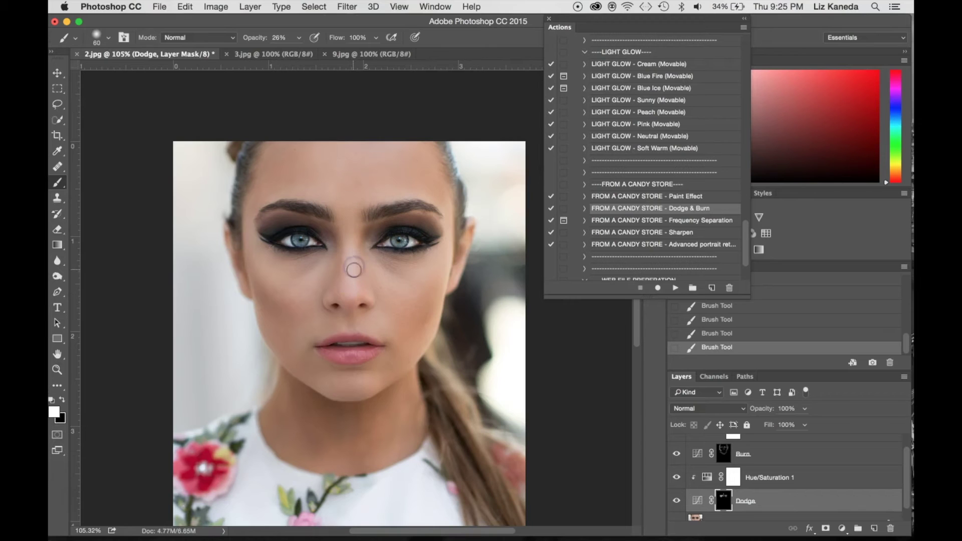
- Dodge the centre of the forehead and above both eyebrows with the 60 px brush at 26% opacity
{"action": "scroll", "coordinate": [354, 270], "scroll_direction": "up", "scroll_amount": 3}
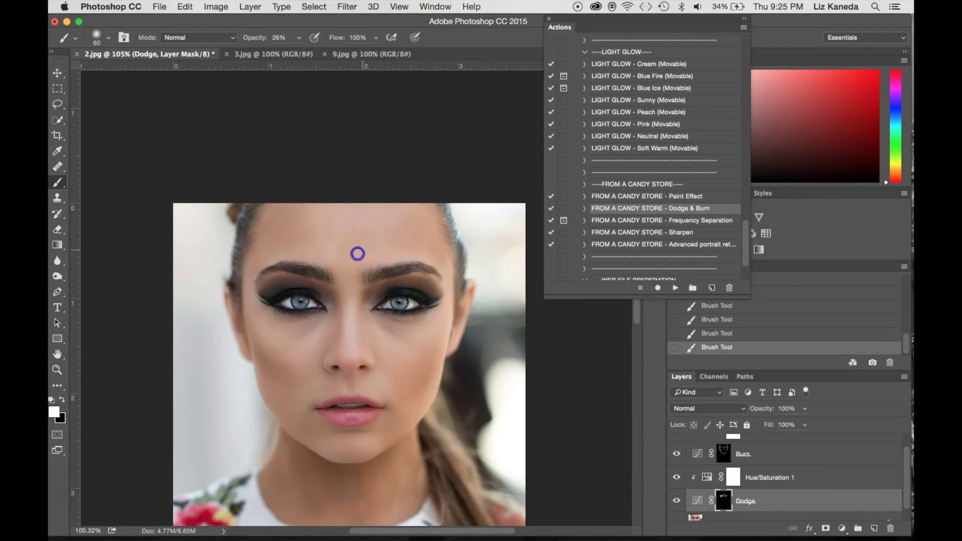
{"action": "mouse_move", "coordinate": [325, 264]}
{"action": "left_mouse_down"}
{"action": "mouse_move", "coordinate": [313, 212]}
{"action": "mouse_move", "coordinate": [314, 233]}
{"action": "mouse_move", "coordinate": [289, 213]}
{"action": "left_mouse_up"}
{"action": "left_click", "coordinate": [321, 246]}
{"action": "left_click", "coordinate": [358, 255]}
{"action": "left_click_drag", "start_coordinate": [387, 247], "coordinate": [406, 219]}
{"action": "left_click", "coordinate": [376, 254]}
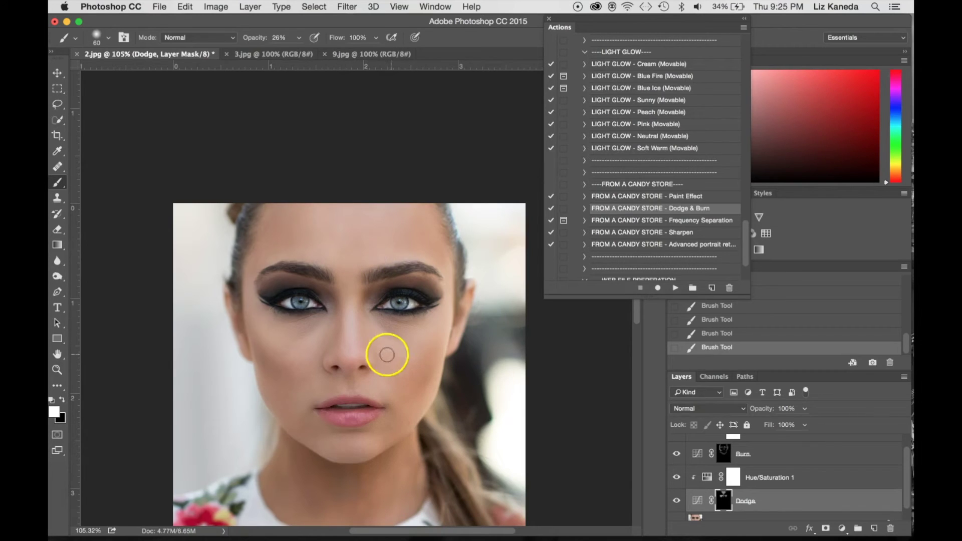
- Dodge the chin, lower lip and area above the upper lip, and set the brush to 39% opacity and 30 px
{"action": "mouse_move", "coordinate": [350, 448]}
{"action": "left_mouse_down"}
{"action": "mouse_move", "coordinate": [359, 446]}
{"action": "mouse_move", "coordinate": [347, 440]}
{"action": "left_mouse_up"}
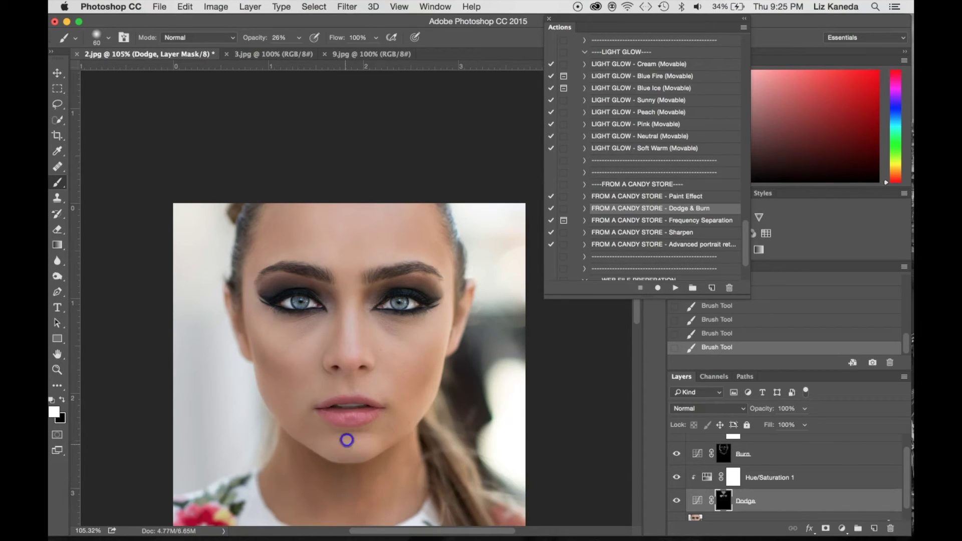
{"action": "left_click", "coordinate": [357, 443]}
{"action": "left_click", "coordinate": [350, 411]}
{"action": "left_click", "coordinate": [339, 396]}
{"action": "left_click", "coordinate": [298, 38]}
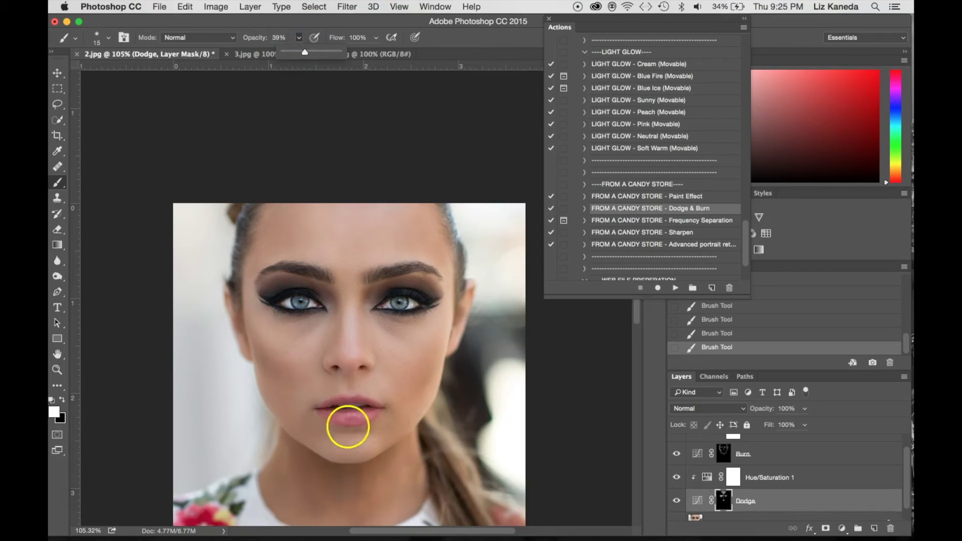
{"action": "key", "text": "]"}
{"action": "key", "text": "bracketright"}
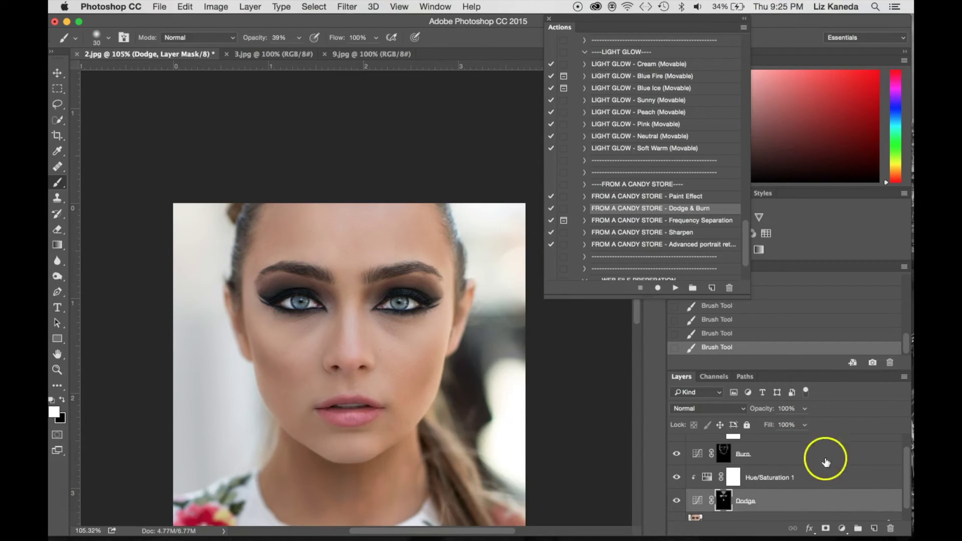
- Flatten the dodge and burn layers into the Background and duplicate it as Background copy
{"action": "scroll", "coordinate": [751, 500], "scroll_direction": "down", "scroll_amount": 1}
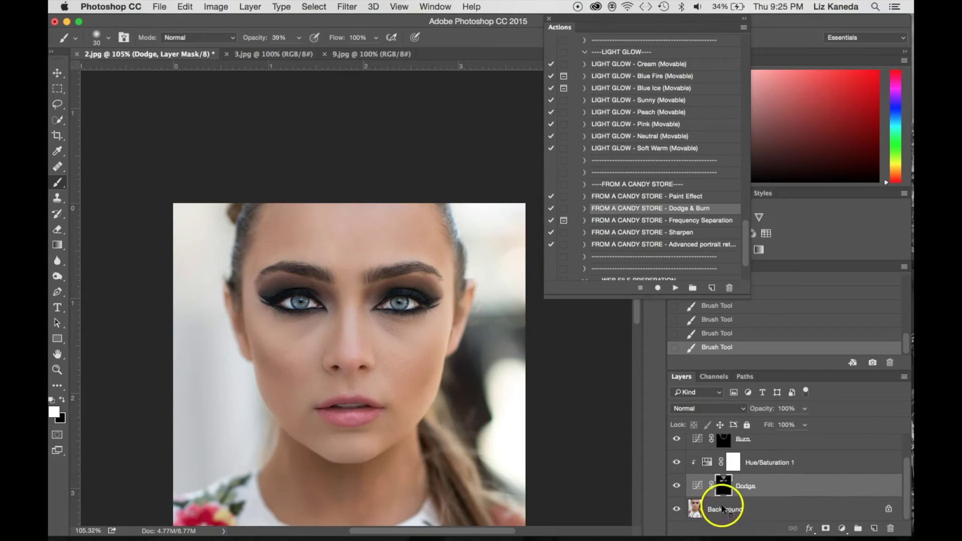
{"action": "right_click", "coordinate": [735, 513]}
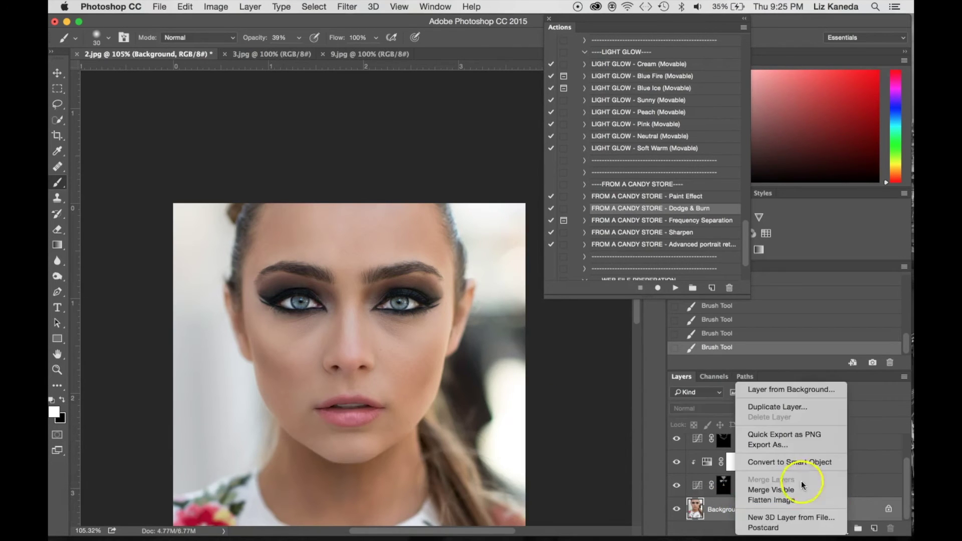
{"action": "left_click", "coordinate": [786, 500]}
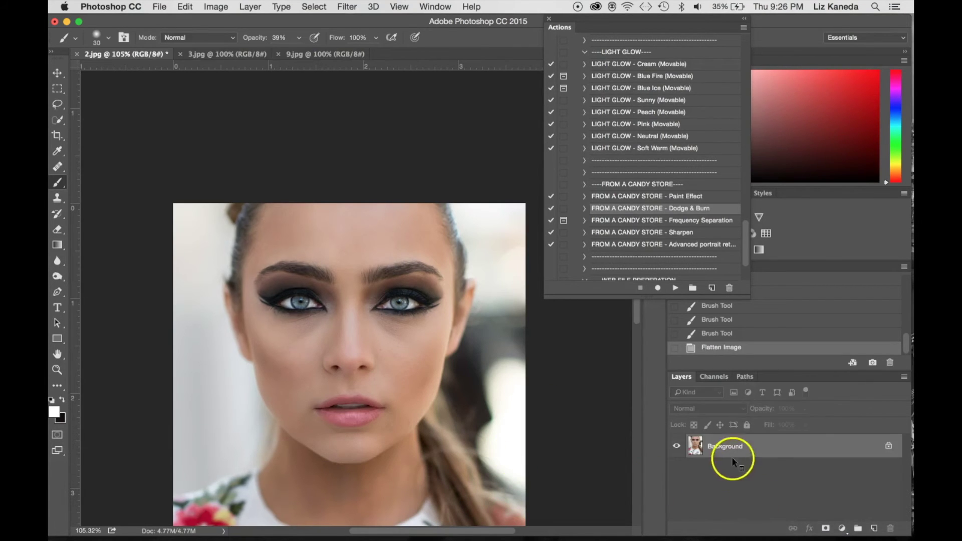
{"action": "right_click", "coordinate": [730, 449]}
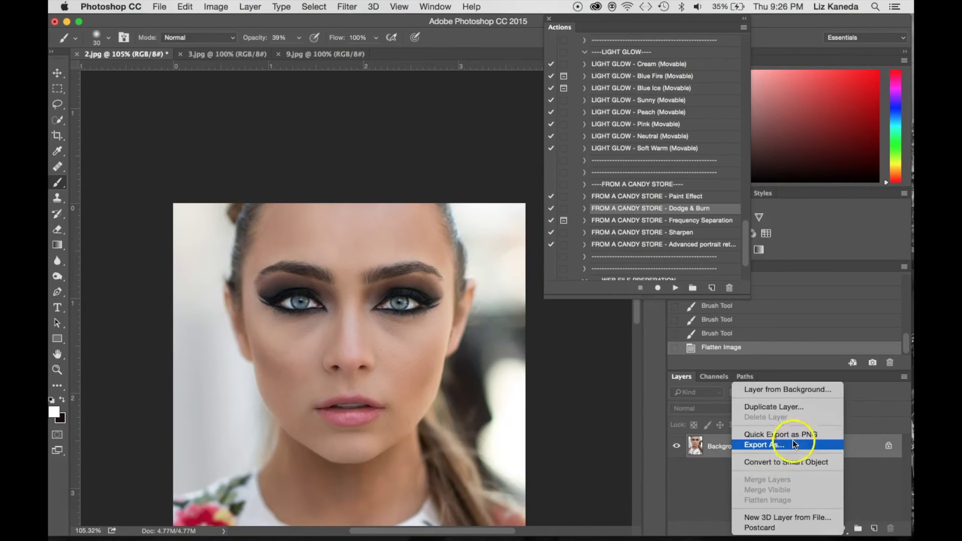
{"action": "left_click", "coordinate": [774, 407]}
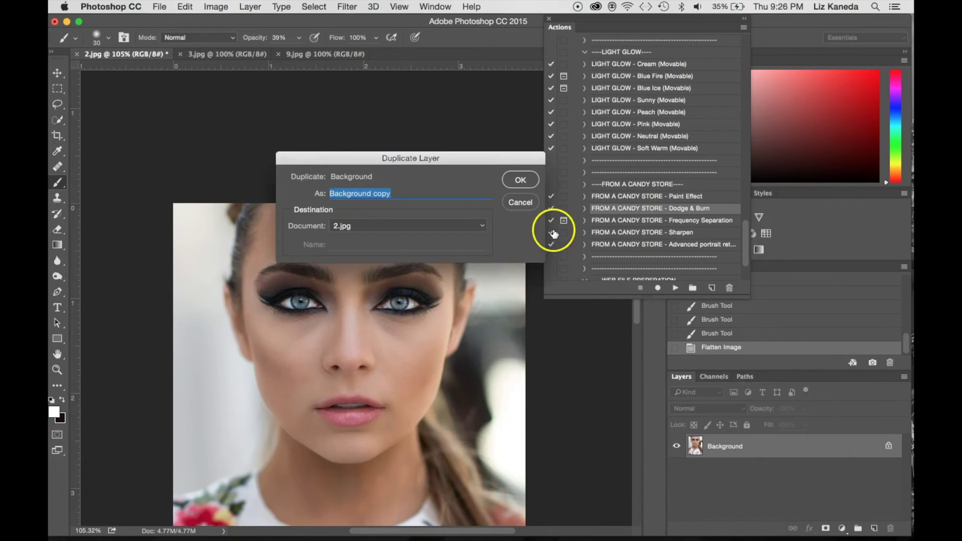
{"action": "left_click", "coordinate": [524, 180]}
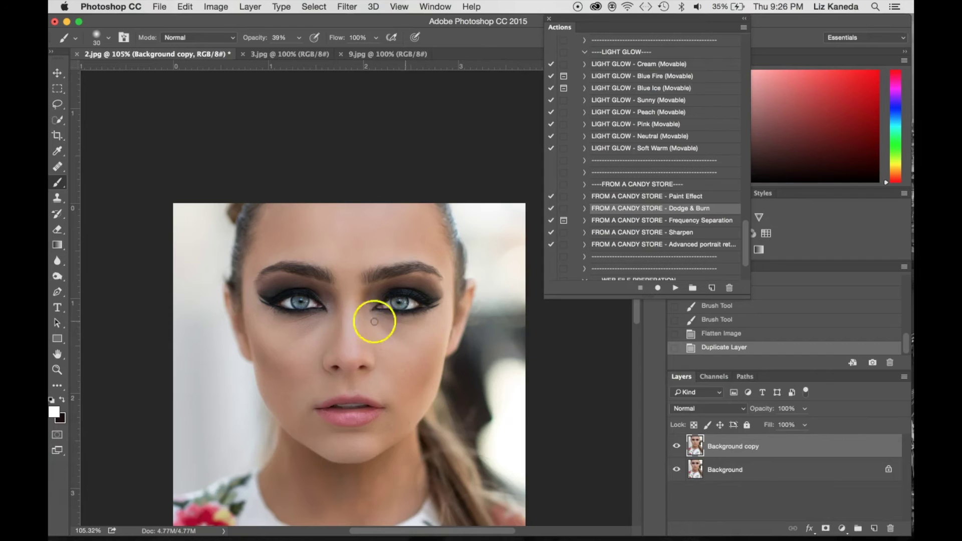
- Soften the shadows under both eyes with the Clone Stamp at 50 px and 31% opacity
{"action": "scroll", "coordinate": [314, 324], "scroll_direction": "down", "scroll_amount": 2}
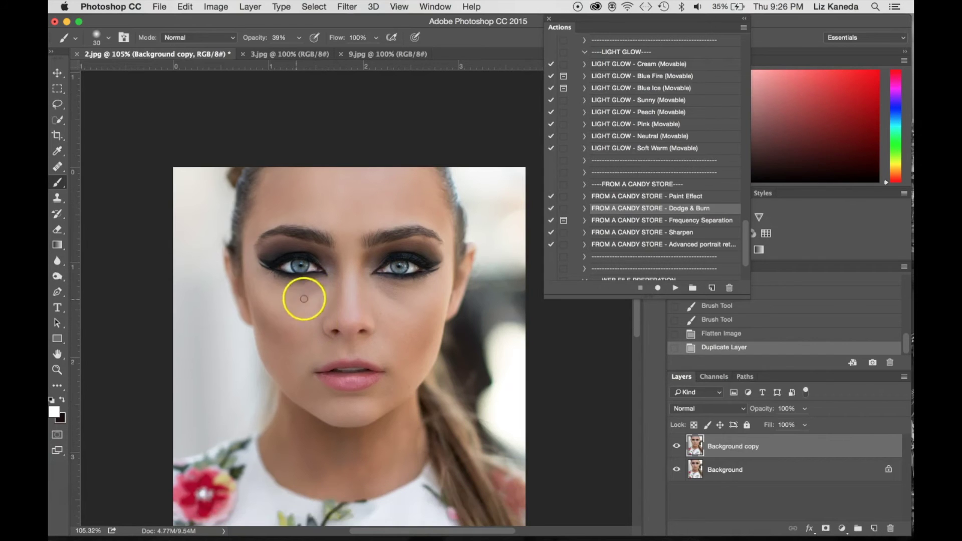
{"action": "left_click", "coordinate": [55, 200]}
{"action": "left_click", "coordinate": [298, 37]}
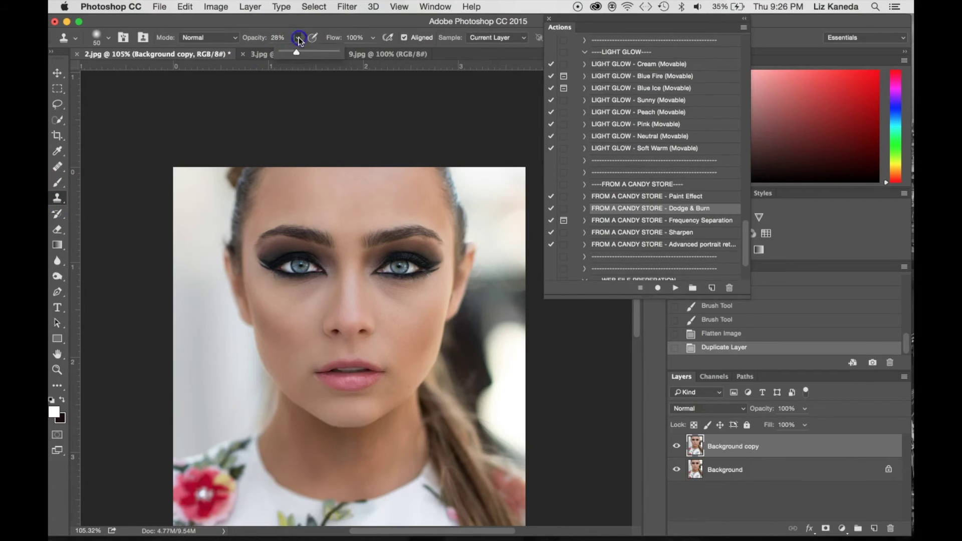
{"action": "left_click_drag", "start_coordinate": [297, 53], "coordinate": [298, 55]}
{"action": "mouse_move", "coordinate": [405, 306]}
{"action": "left_mouse_down"}
{"action": "mouse_move", "coordinate": [388, 302]}
{"action": "mouse_move", "coordinate": [436, 287]}
{"action": "mouse_move", "coordinate": [401, 307]}
{"action": "left_mouse_up"}
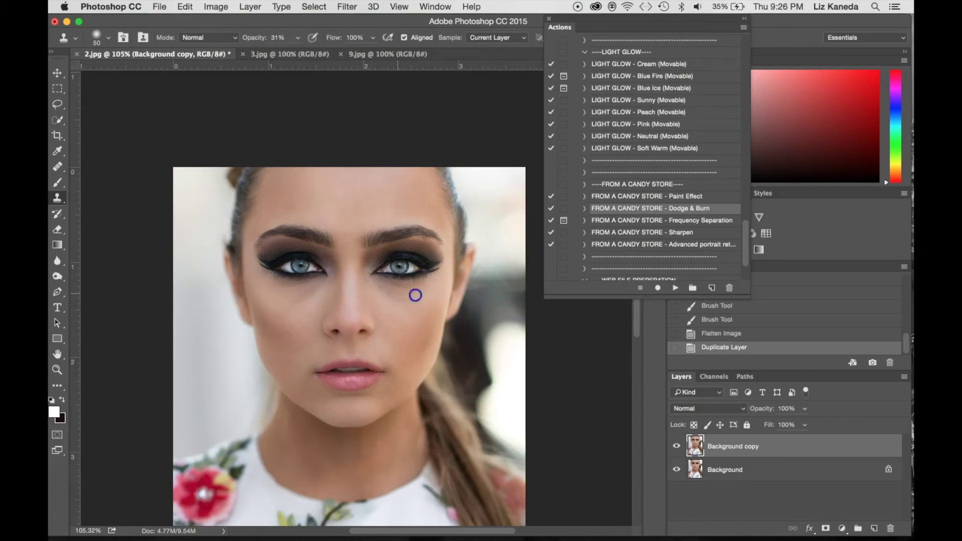
{"action": "left_click", "coordinate": [412, 289]}
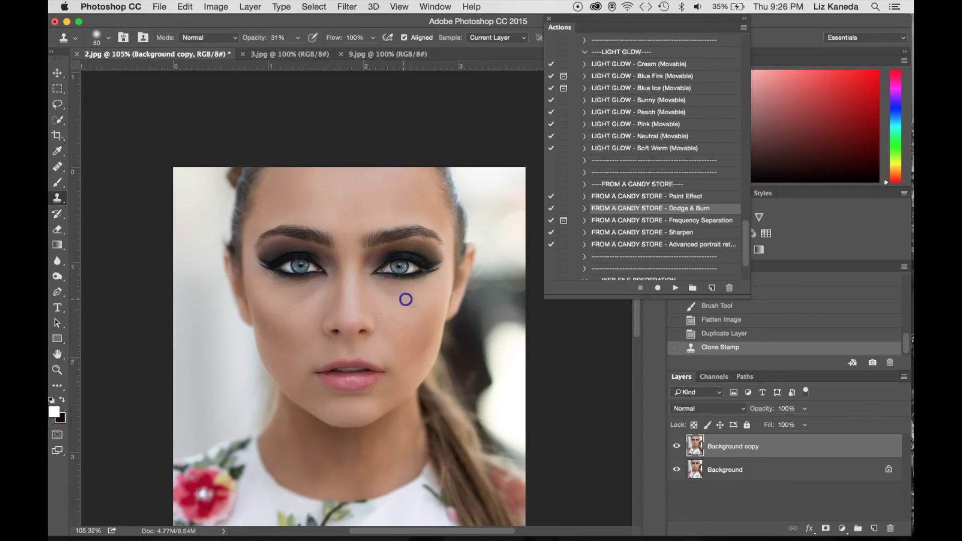
{"action": "mouse_move", "coordinate": [406, 300]}
{"action": "left_mouse_down"}
{"action": "mouse_move", "coordinate": [401, 320]}
{"action": "mouse_move", "coordinate": [401, 307]}
{"action": "left_mouse_up"}
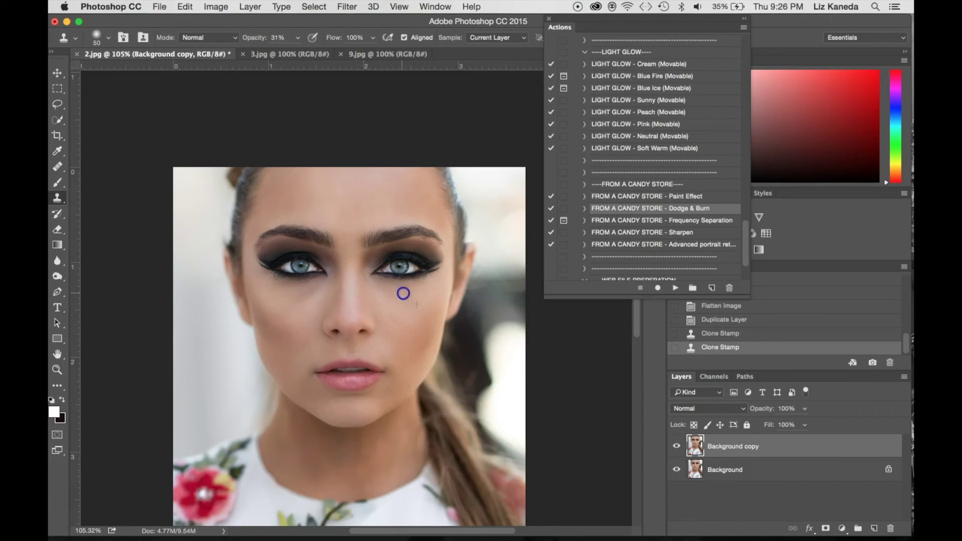
{"action": "mouse_move", "coordinate": [285, 296]}
{"action": "left_mouse_down"}
{"action": "mouse_move", "coordinate": [302, 310]}
{"action": "mouse_move", "coordinate": [302, 289]}
{"action": "left_mouse_up"}
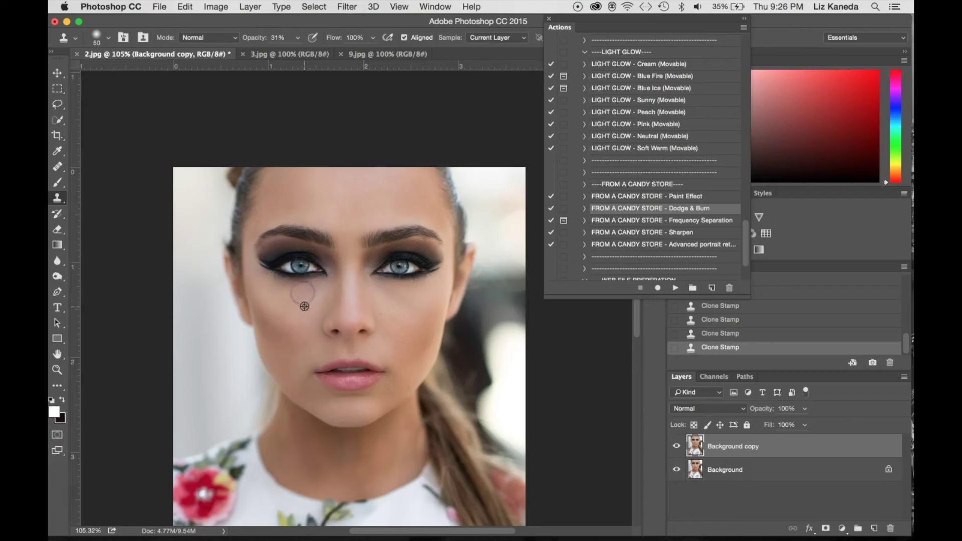
- Heal the fine lines under the eye at the image's left with a 15 px Healing Brush
{"action": "scroll", "coordinate": [353, 299], "scroll_direction": "up", "scroll_amount": 5}
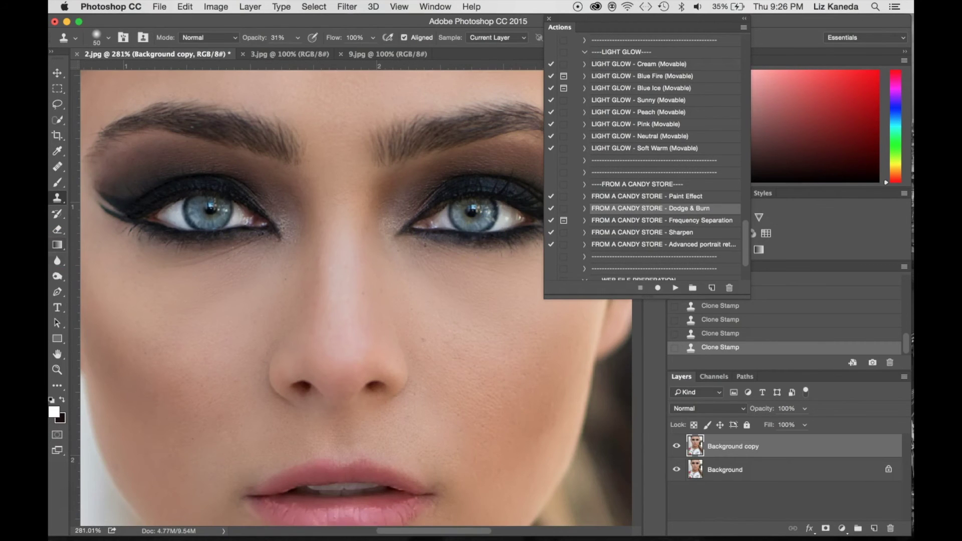
{"action": "left_click", "coordinate": [58, 171]}
{"action": "left_click", "coordinate": [188, 271], "text": "alt"}
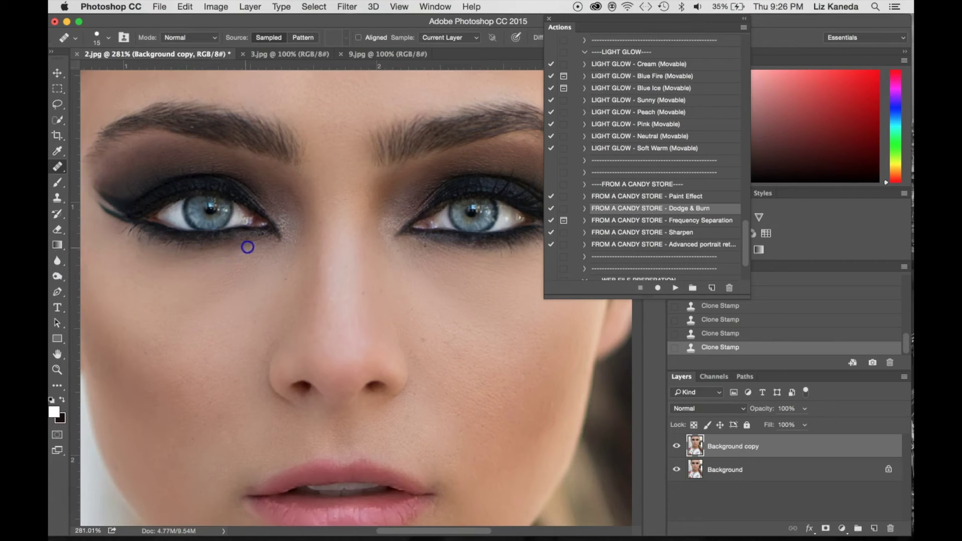
{"action": "left_click", "coordinate": [197, 264]}
{"action": "left_click", "coordinate": [209, 267]}
{"action": "left_click", "coordinate": [195, 255]}
{"action": "left_click", "coordinate": [182, 260]}
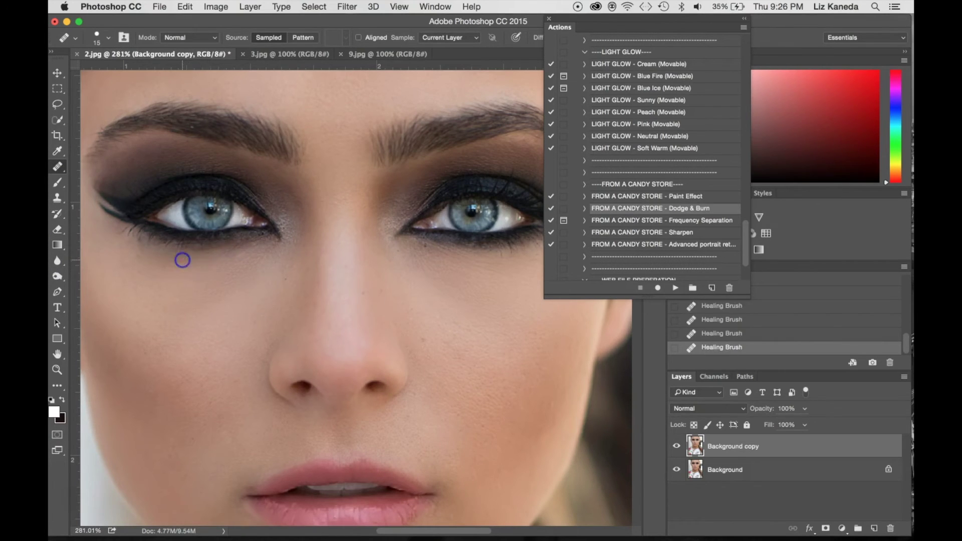
- Flatten the retouched Background copy and the Background into a single layer
{"action": "scroll", "coordinate": [183, 260], "scroll_direction": "down", "scroll_amount": 5}
{"action": "scroll", "coordinate": [182, 261], "scroll_direction": "down", "scroll_amount": 2}
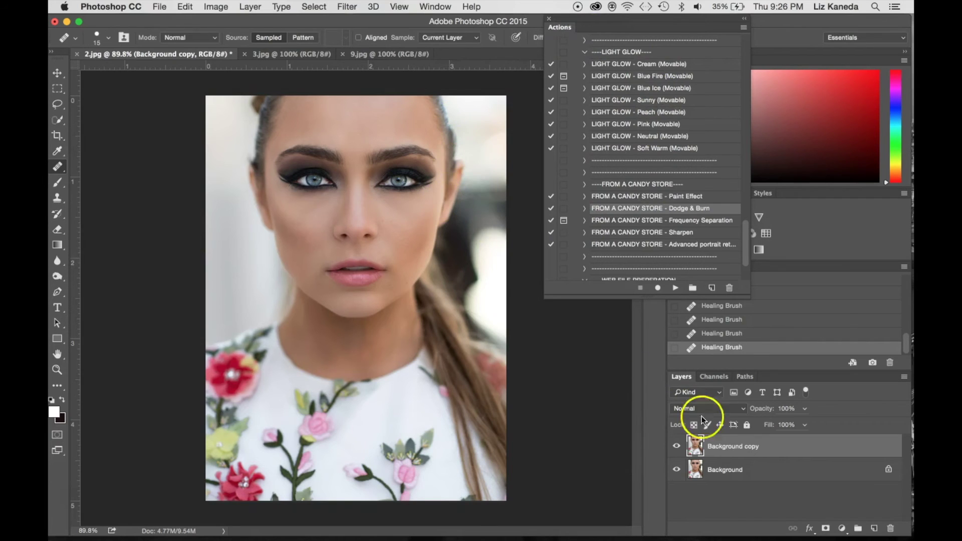
{"action": "right_click", "coordinate": [764, 469]}
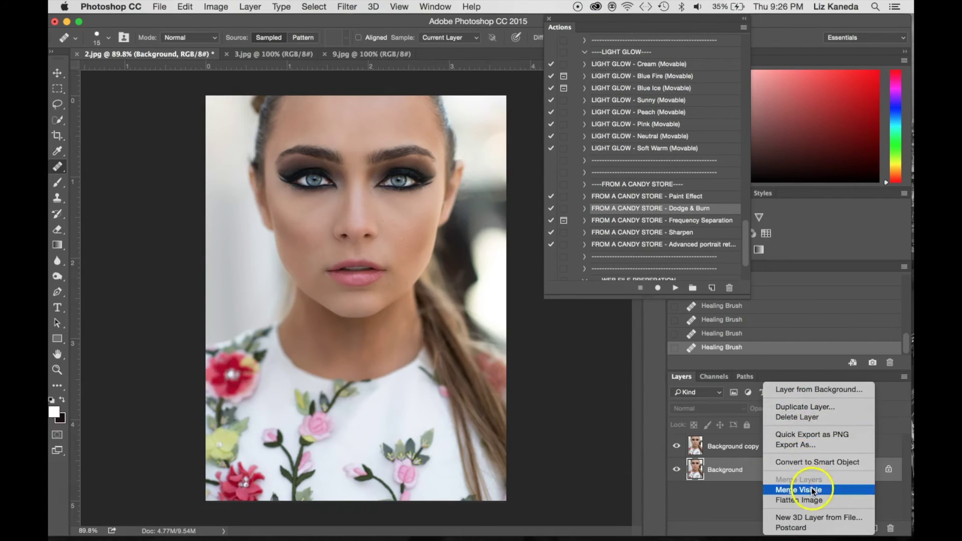
{"action": "left_click", "coordinate": [807, 500]}
- Compare the retouched portrait with the original 2.jpg in Preview, placed beside it, and minimize the original
{"action": "mouse_move", "coordinate": [760, 538]}
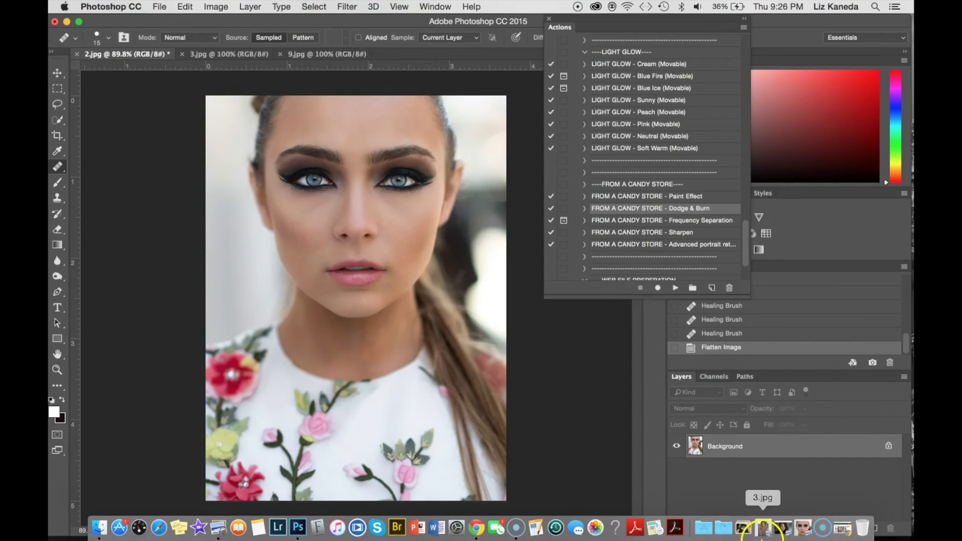
{"action": "left_click", "coordinate": [803, 524]}
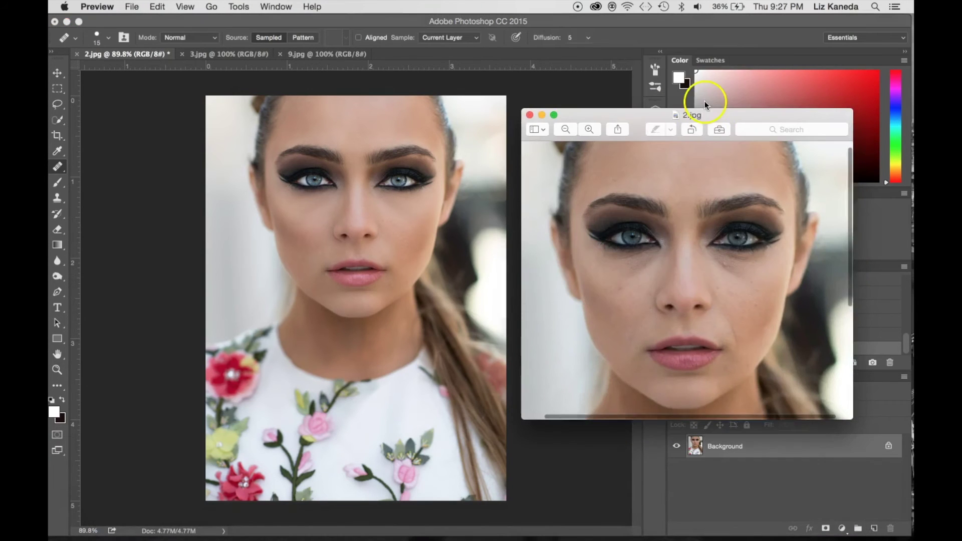
{"action": "left_click_drag", "start_coordinate": [692, 115], "coordinate": [681, 68]}
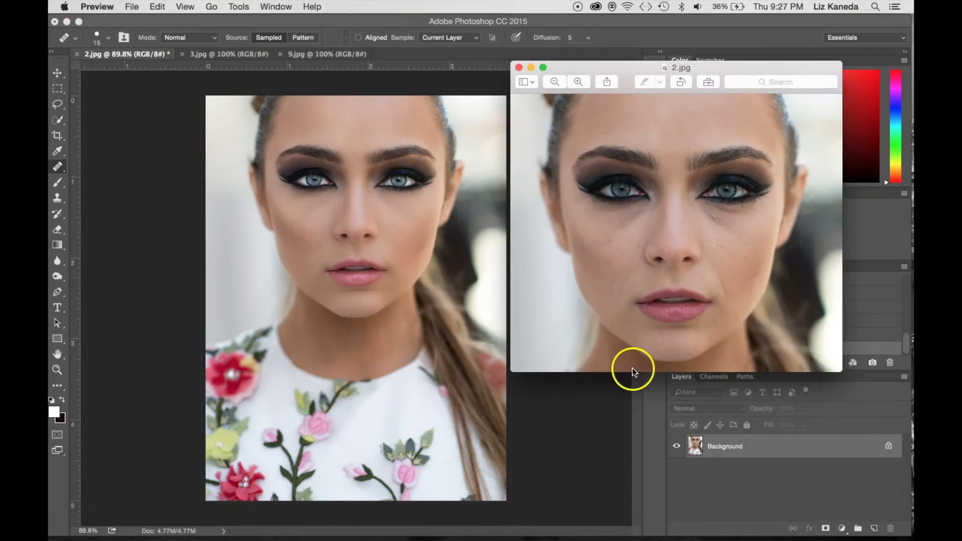
{"action": "scroll", "coordinate": [630, 368], "scroll_direction": "down", "scroll_amount": 5}
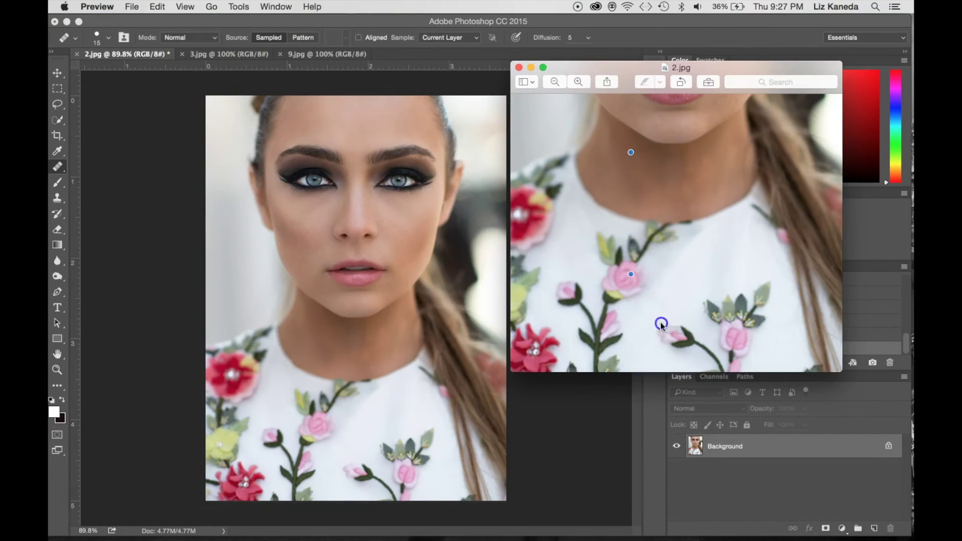
{"action": "scroll", "coordinate": [661, 324], "scroll_direction": "up", "scroll_amount": 5}
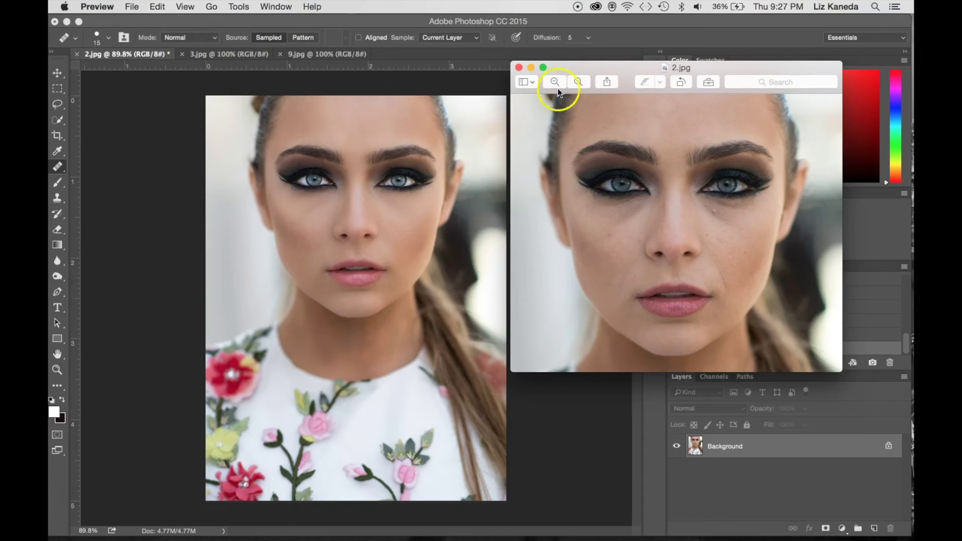
{"action": "left_click", "coordinate": [531, 67]}
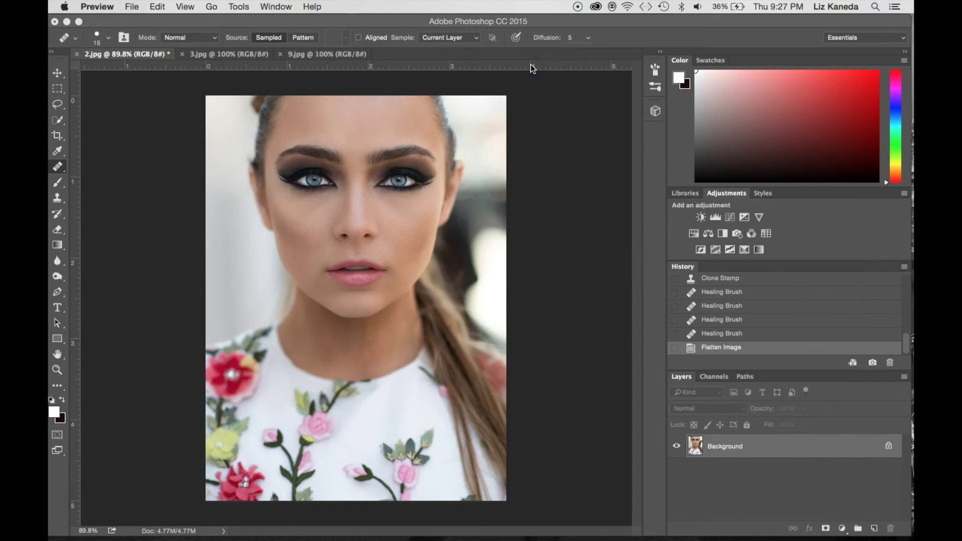
- Switch to the 9.jpg portrait and duplicate its Background layer under the default name
{"action": "left_click", "coordinate": [312, 53]}
{"action": "left_click", "coordinate": [313, 53]}
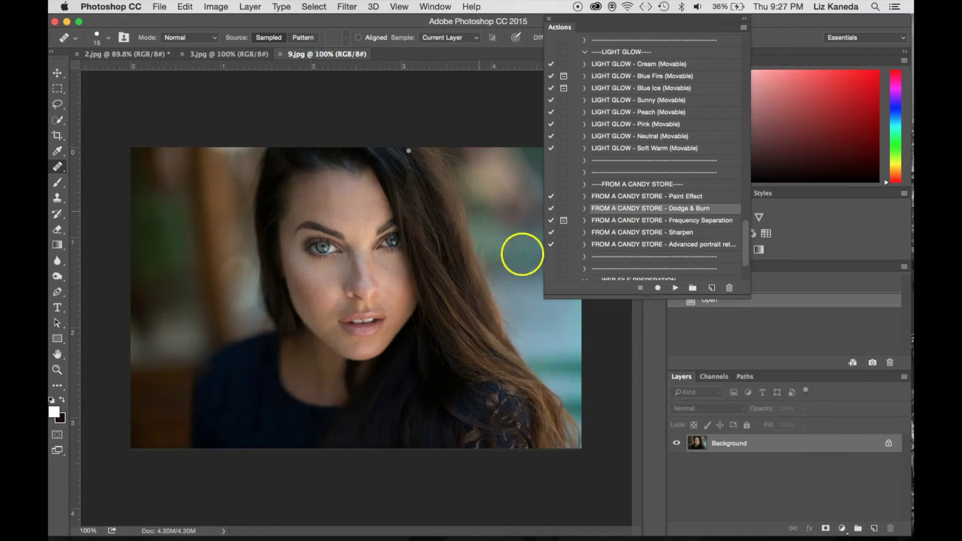
{"action": "right_click", "coordinate": [744, 444]}
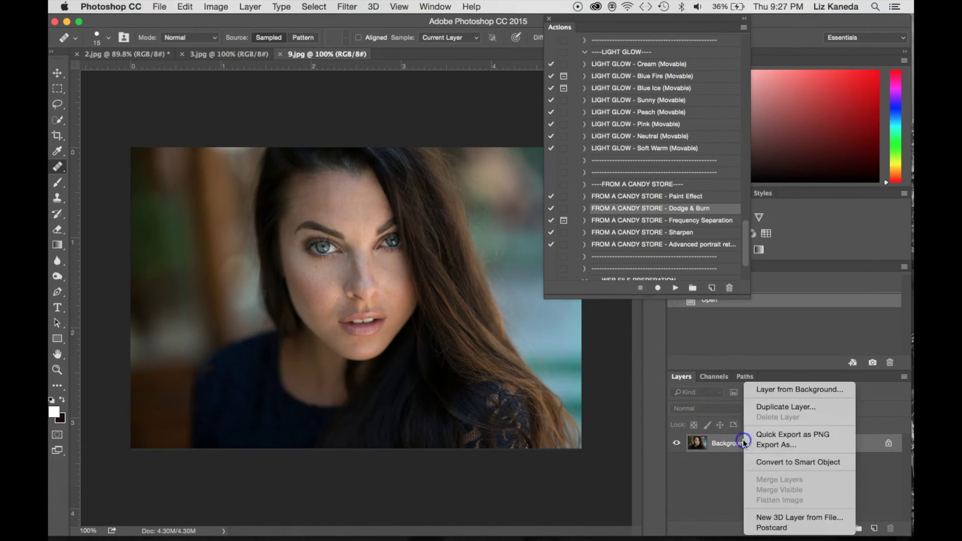
{"action": "left_click", "coordinate": [786, 407]}
{"action": "left_click", "coordinate": [518, 184]}
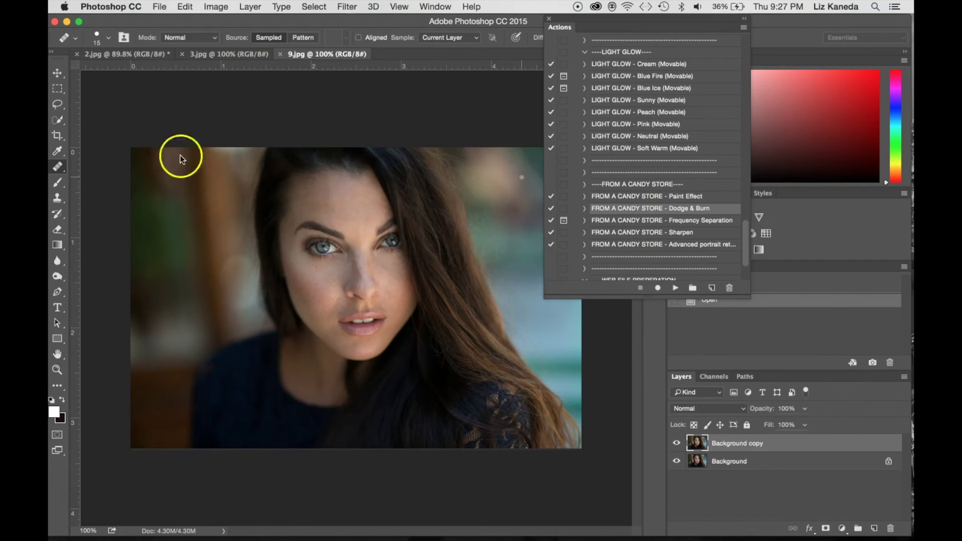
- Heal the blemishes between the eyebrows on the Background copy with the 15 px Healing Brush
{"action": "scroll", "coordinate": [300, 163], "scroll_direction": "up", "scroll_amount": 1}
{"action": "scroll", "coordinate": [299, 164], "scroll_direction": "up", "scroll_amount": 4}
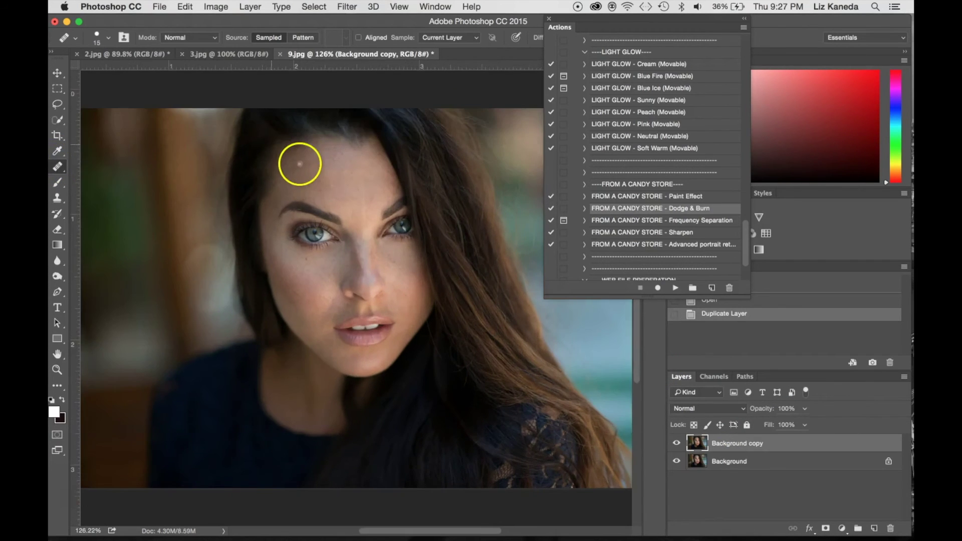
{"action": "scroll", "coordinate": [352, 165], "scroll_direction": "up", "scroll_amount": 3}
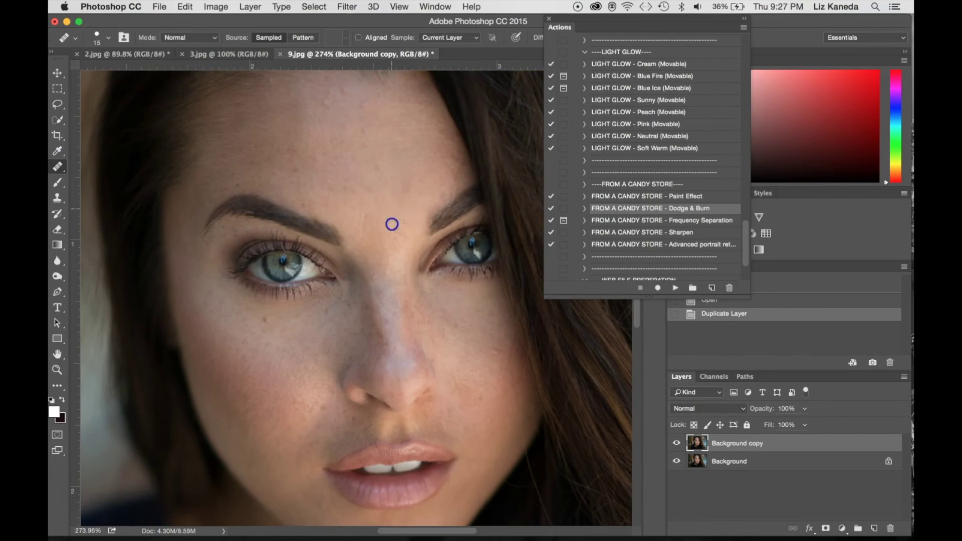
{"action": "left_click", "coordinate": [401, 238]}
{"action": "left_click", "coordinate": [414, 239]}
{"action": "left_click", "coordinate": [391, 239]}
{"action": "left_click", "coordinate": [370, 222]}
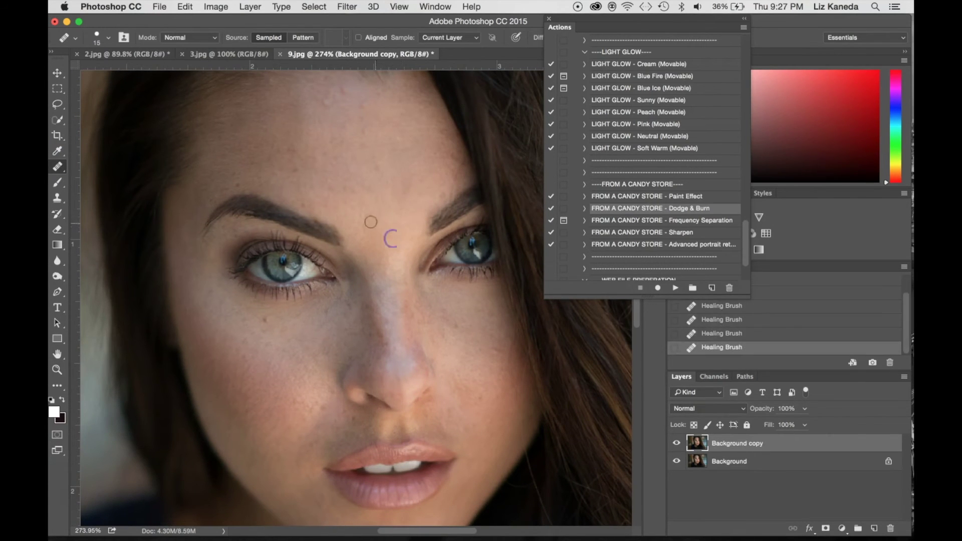
- Heal the spots on the upper forehead with the Healing Brush, sampling clean skin nearby
{"action": "left_click", "coordinate": [343, 116], "text": "alt"}
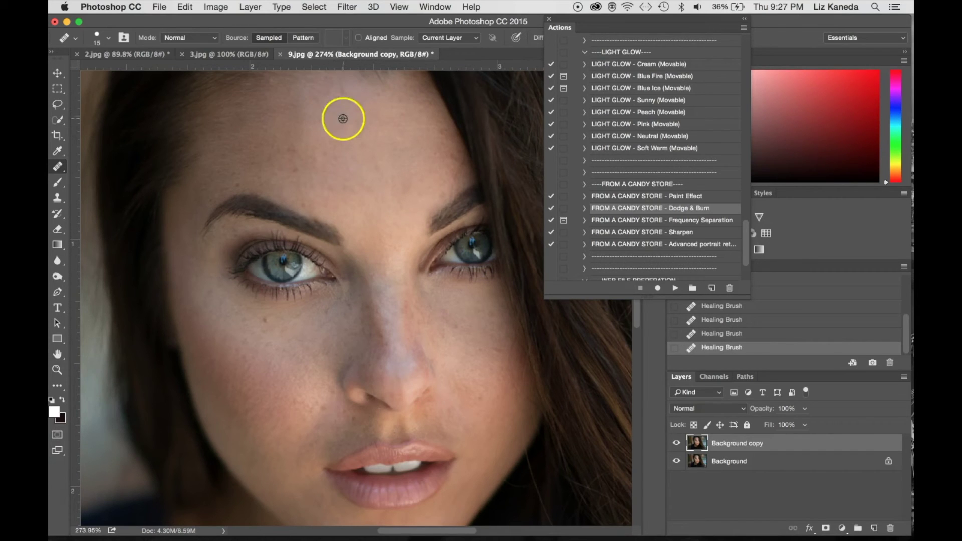
{"action": "left_click_drag", "start_coordinate": [340, 127], "coordinate": [353, 115]}
{"action": "left_click", "coordinate": [372, 119]}
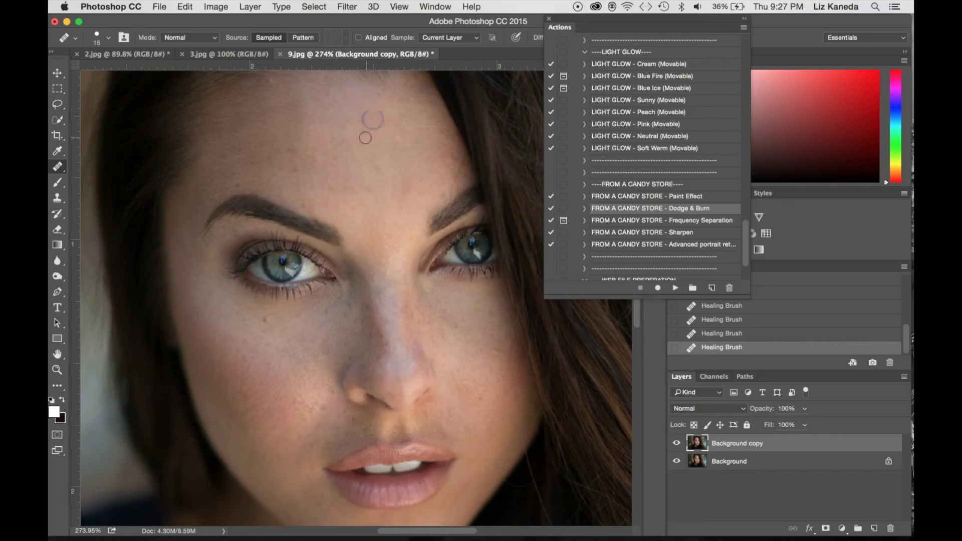
- Run the PORTRAIT RETOUCH - Fast Retouch action from the Sleeklens Strike A Pose Workflow set on 9.jpg
{"action": "key", "text": "super+minus"}
{"action": "key", "text": "super+minus"}
{"action": "key", "text": "super+minus"}
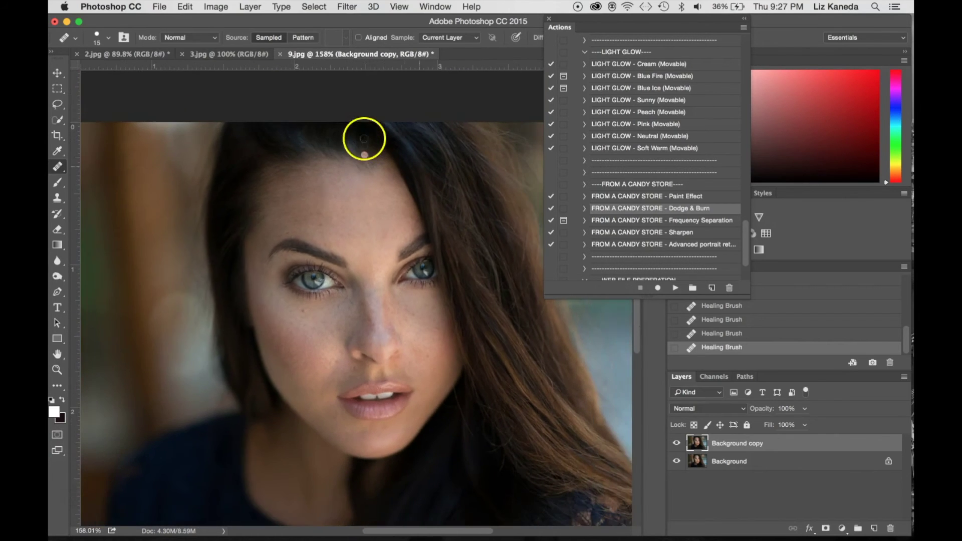
{"action": "scroll", "coordinate": [387, 259], "scroll_direction": "down", "scroll_amount": 2}
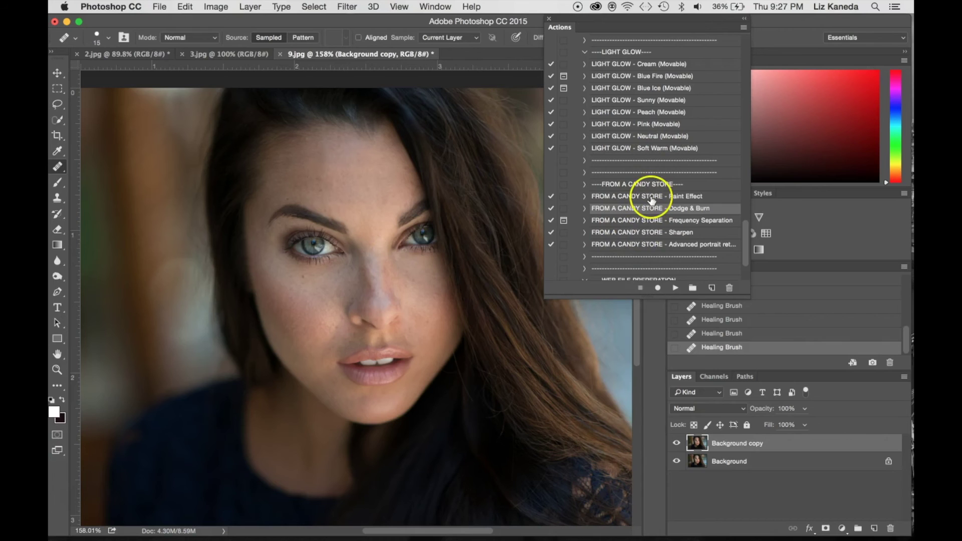
{"action": "scroll", "coordinate": [651, 201], "scroll_direction": "down", "scroll_amount": 3}
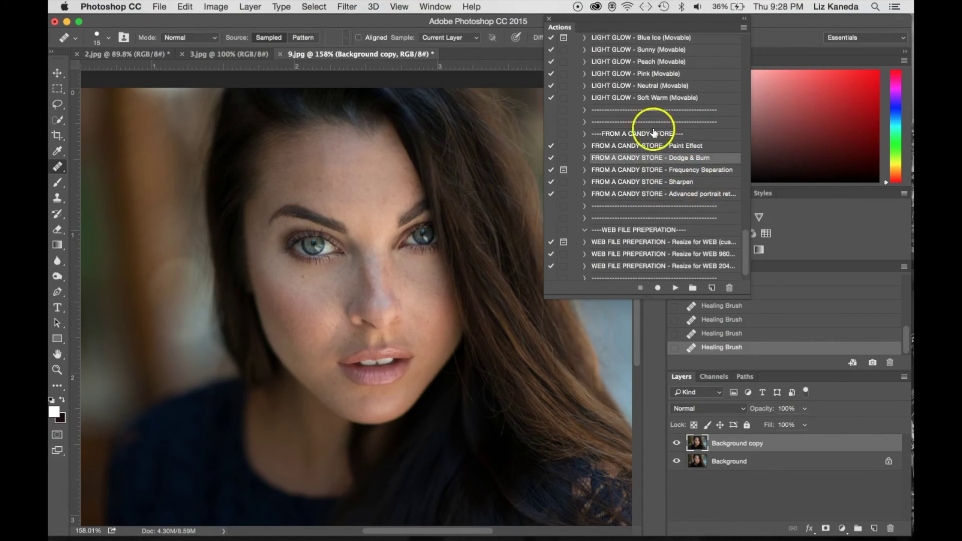
{"action": "scroll", "coordinate": [651, 135], "scroll_direction": "up", "scroll_amount": 15}
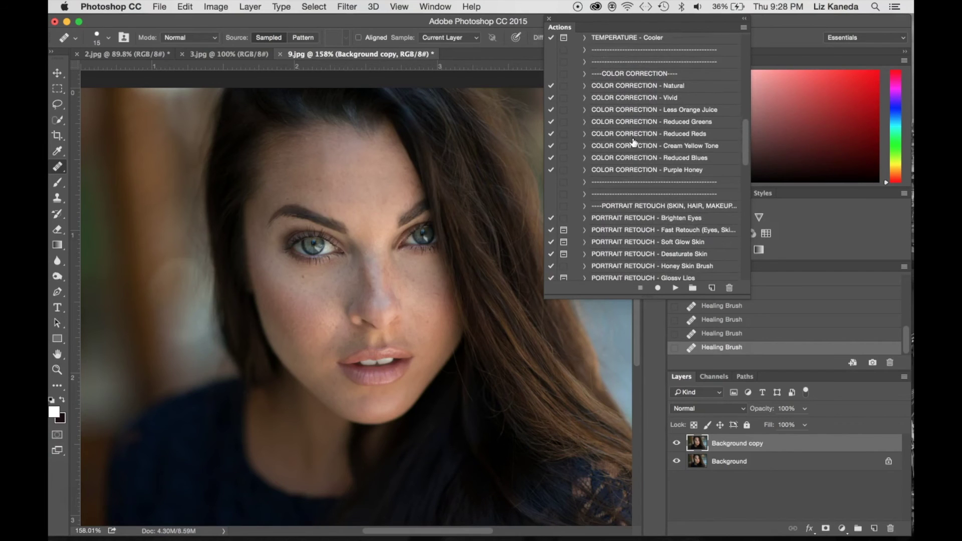
{"action": "scroll", "coordinate": [634, 143], "scroll_direction": "up", "scroll_amount": 12}
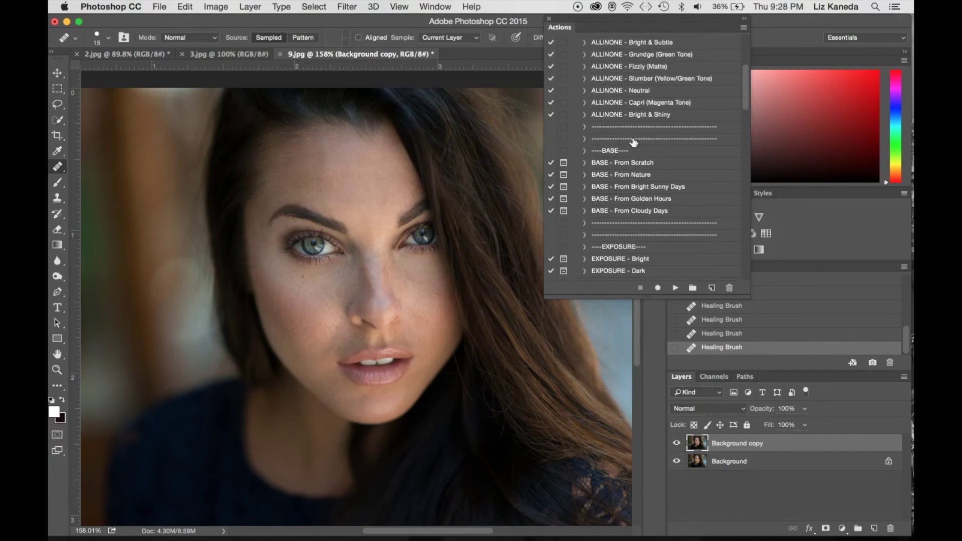
{"action": "scroll", "coordinate": [634, 142], "scroll_direction": "up", "scroll_amount": 3}
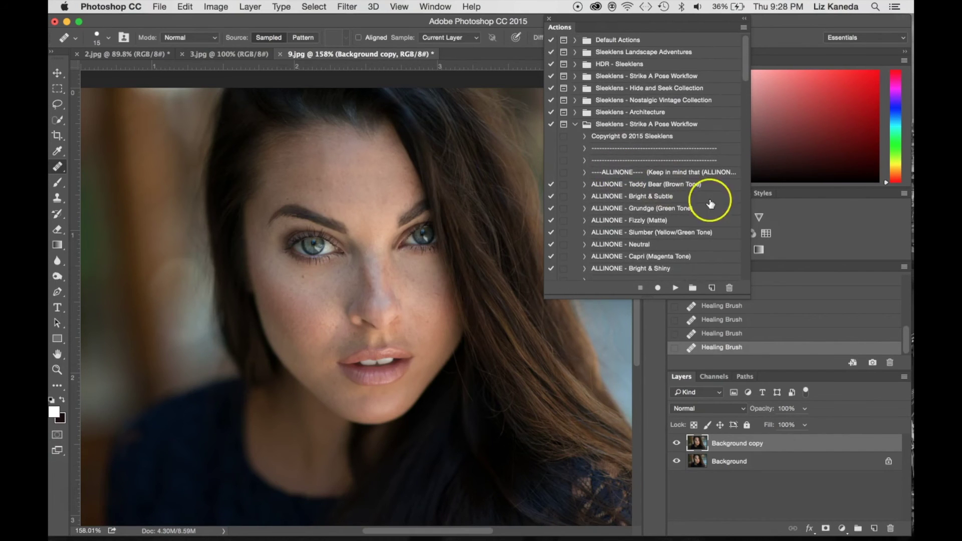
{"action": "scroll", "coordinate": [711, 202], "scroll_direction": "down", "scroll_amount": 10}
{"action": "scroll", "coordinate": [710, 203], "scroll_direction": "down", "scroll_amount": 5}
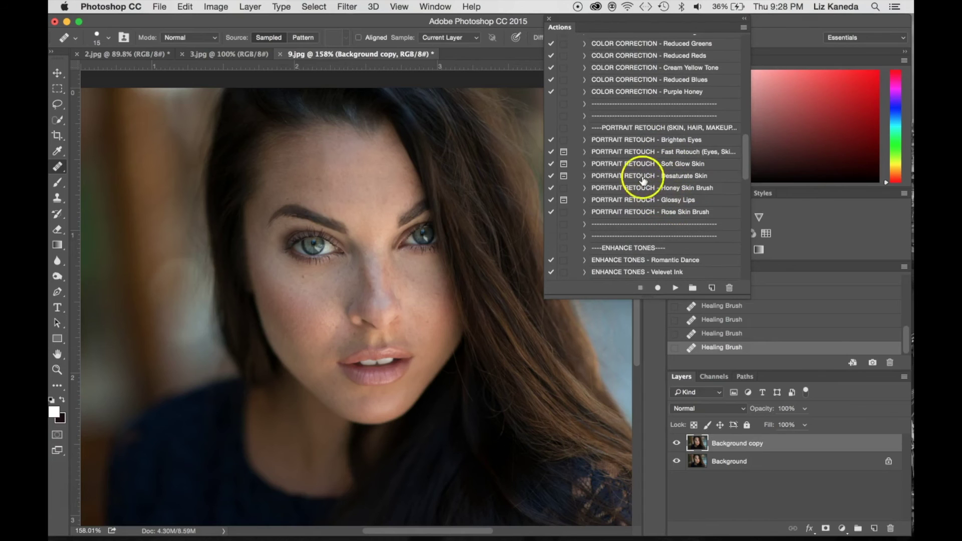
{"action": "left_click", "coordinate": [667, 155]}
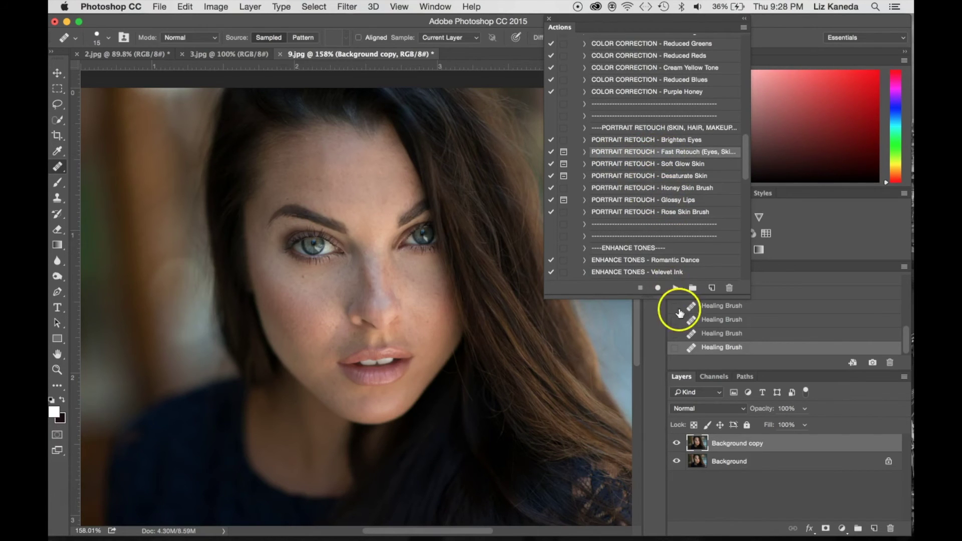
{"action": "left_click", "coordinate": [675, 289]}
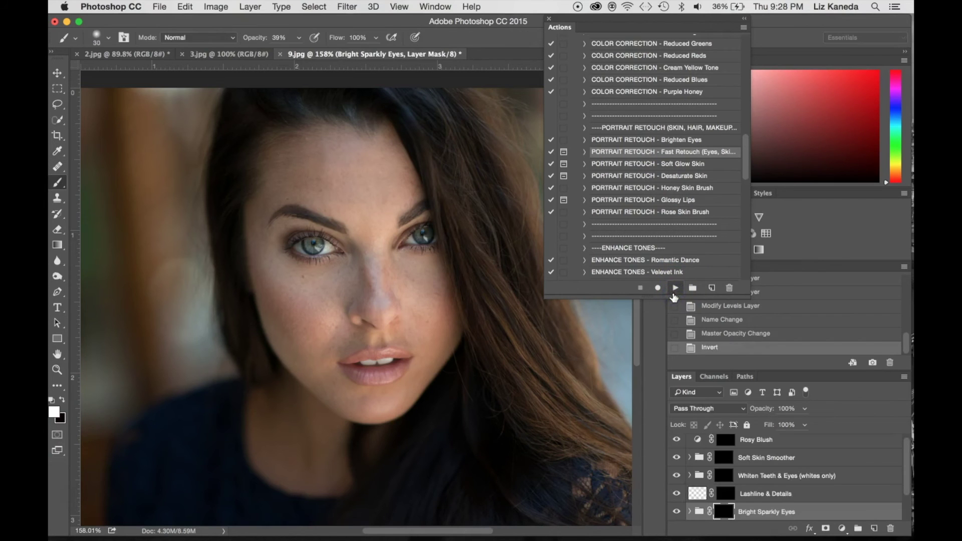
{"action": "left_click", "coordinate": [557, 196]}
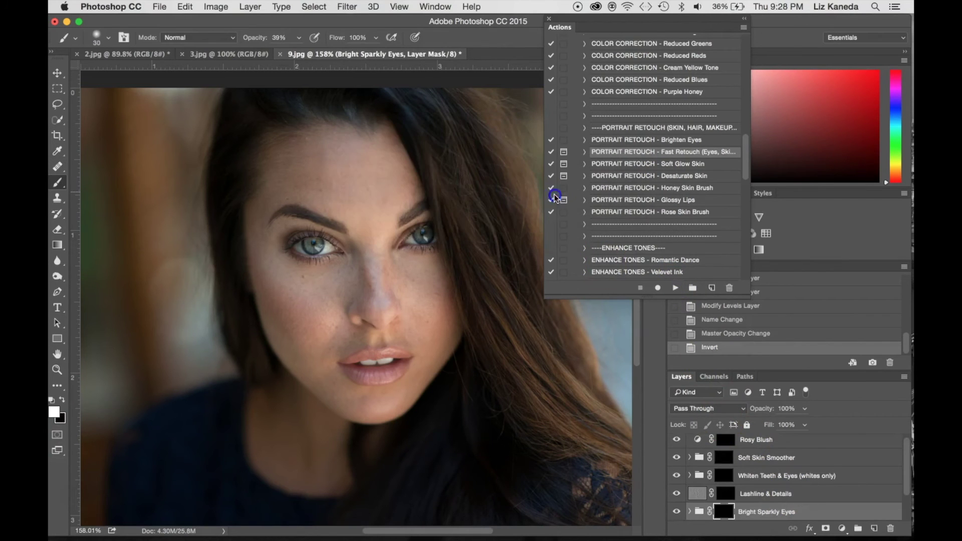
- Smooth the forehead and cheeks by painting white on the Soft Skin Smoother mask at 27% opacity with a 50 to 100 px brush
{"action": "scroll", "coordinate": [735, 465], "scroll_direction": "down", "scroll_amount": 2}
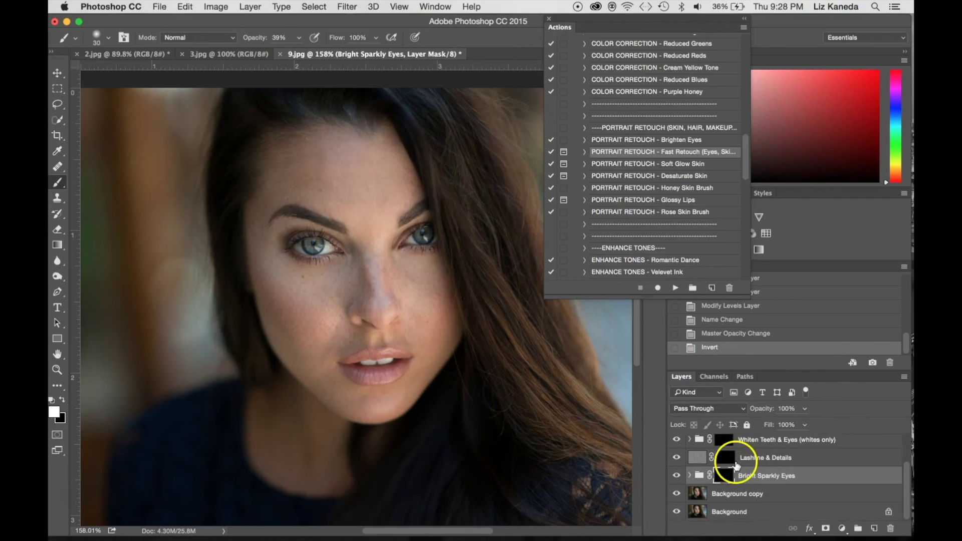
{"action": "scroll", "coordinate": [732, 464], "scroll_direction": "up", "scroll_amount": 2}
{"action": "scroll", "coordinate": [732, 471], "scroll_direction": "down", "scroll_amount": 2}
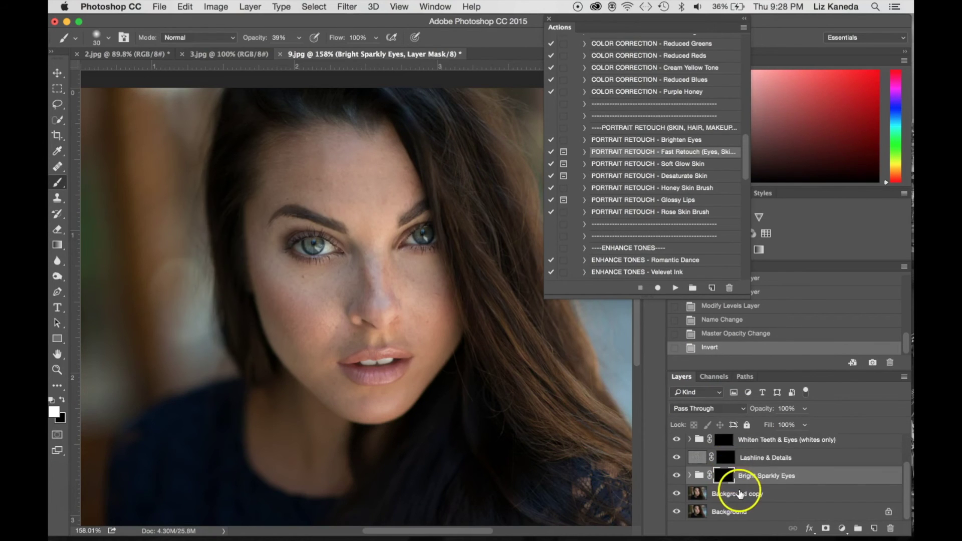
{"action": "scroll", "coordinate": [737, 494], "scroll_direction": "up", "scroll_amount": 2}
{"action": "left_click", "coordinate": [726, 461]}
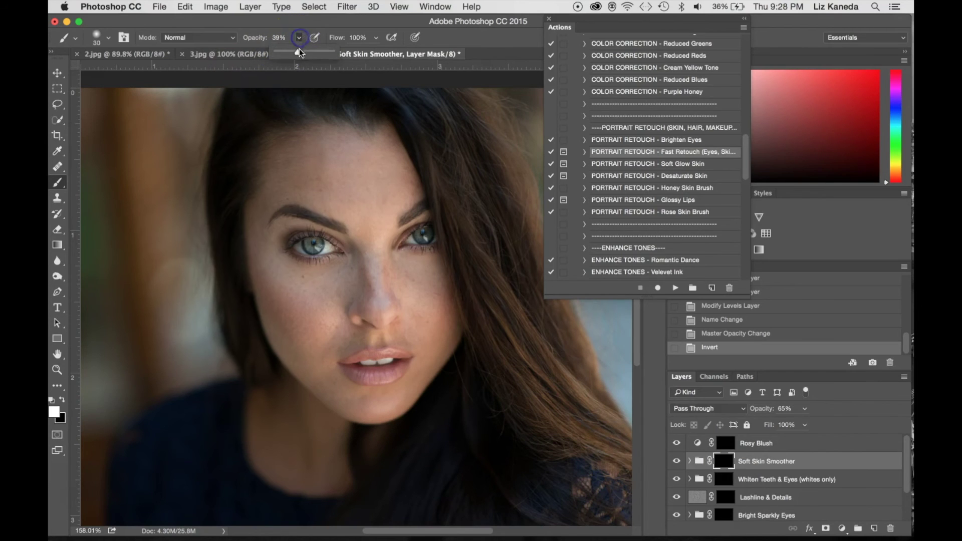
{"action": "left_click_drag", "start_coordinate": [300, 51], "coordinate": [300, 26]}
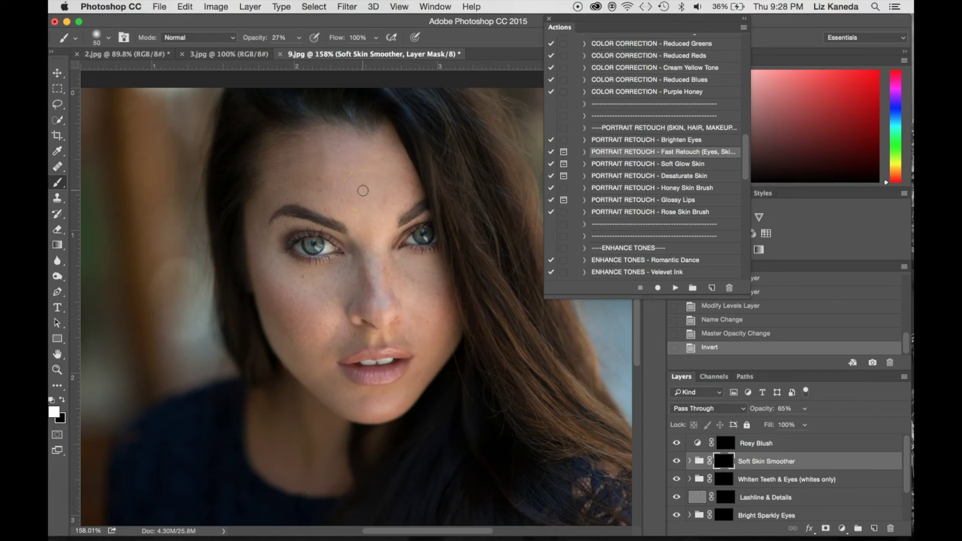
{"action": "mouse_move", "coordinate": [363, 190]}
{"action": "left_mouse_down"}
{"action": "mouse_move", "coordinate": [347, 176]}
{"action": "mouse_move", "coordinate": [315, 176]}
{"action": "mouse_move", "coordinate": [363, 209]}
{"action": "mouse_move", "coordinate": [400, 149]}
{"action": "mouse_move", "coordinate": [383, 198]}
{"action": "mouse_move", "coordinate": [378, 309]}
{"action": "mouse_move", "coordinate": [375, 250]}
{"action": "mouse_move", "coordinate": [372, 295]}
{"action": "mouse_move", "coordinate": [290, 281]}
{"action": "mouse_move", "coordinate": [304, 333]}
{"action": "mouse_move", "coordinate": [327, 305]}
{"action": "mouse_move", "coordinate": [327, 341]}
{"action": "mouse_move", "coordinate": [304, 314]}
{"action": "mouse_move", "coordinate": [318, 342]}
{"action": "mouse_move", "coordinate": [312, 367]}
{"action": "mouse_move", "coordinate": [324, 371]}
{"action": "mouse_move", "coordinate": [331, 329]}
{"action": "mouse_move", "coordinate": [258, 257]}
{"action": "left_mouse_up"}
{"action": "left_click_drag", "start_coordinate": [305, 154], "coordinate": [316, 139]}
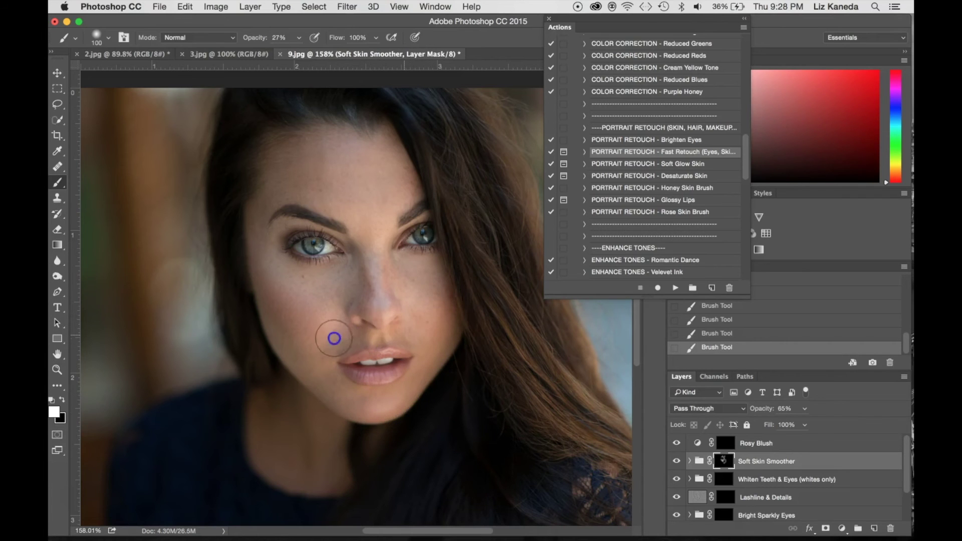
{"action": "mouse_move", "coordinate": [383, 174]}
{"action": "left_mouse_down"}
{"action": "mouse_move", "coordinate": [268, 245]}
{"action": "mouse_move", "coordinate": [357, 341]}
{"action": "left_mouse_up"}
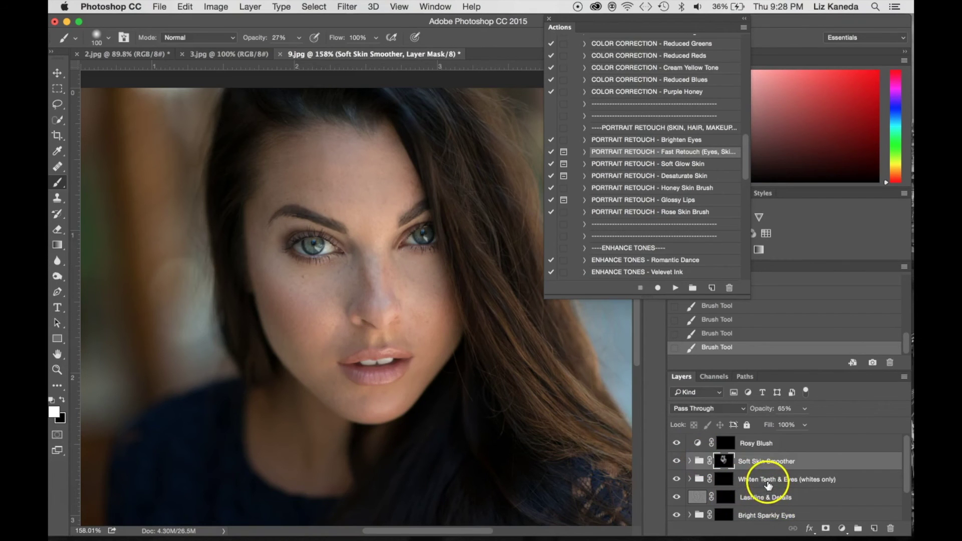
- Whiten the eye whites and teeth by painting on the Whiten Teeth & Eyes mask with a 10 px brush at 77% opacity
{"action": "left_click", "coordinate": [730, 484]}
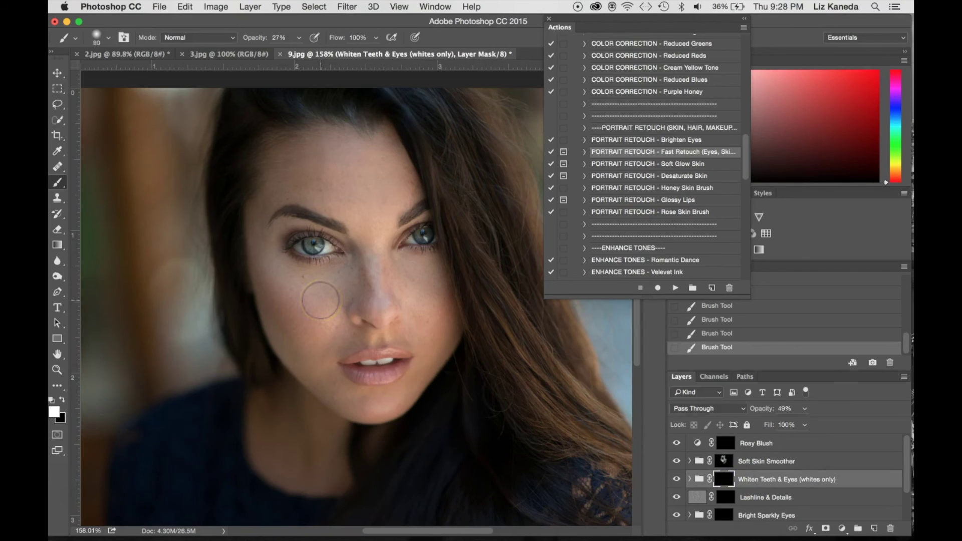
{"action": "left_click", "coordinate": [300, 38]}
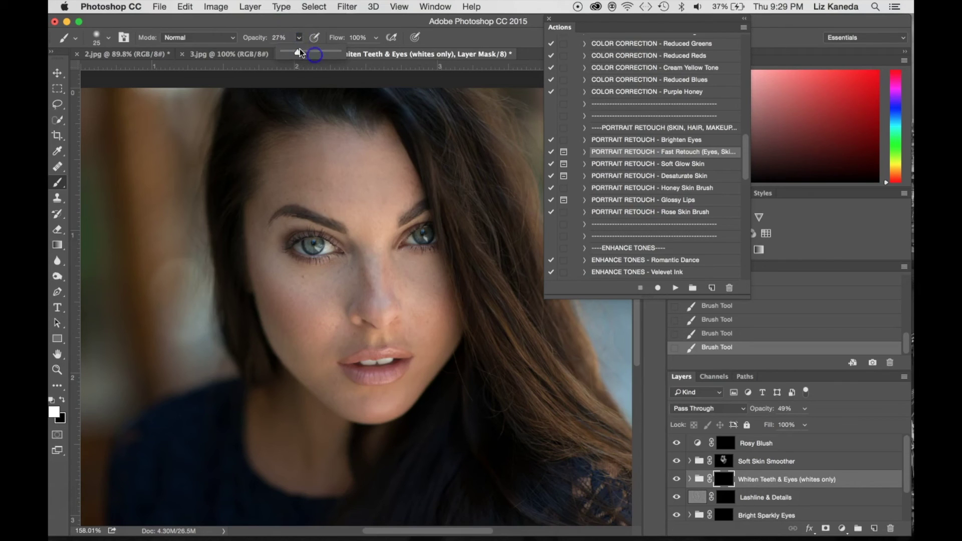
{"action": "scroll", "coordinate": [301, 315], "scroll_direction": "up", "scroll_amount": 3}
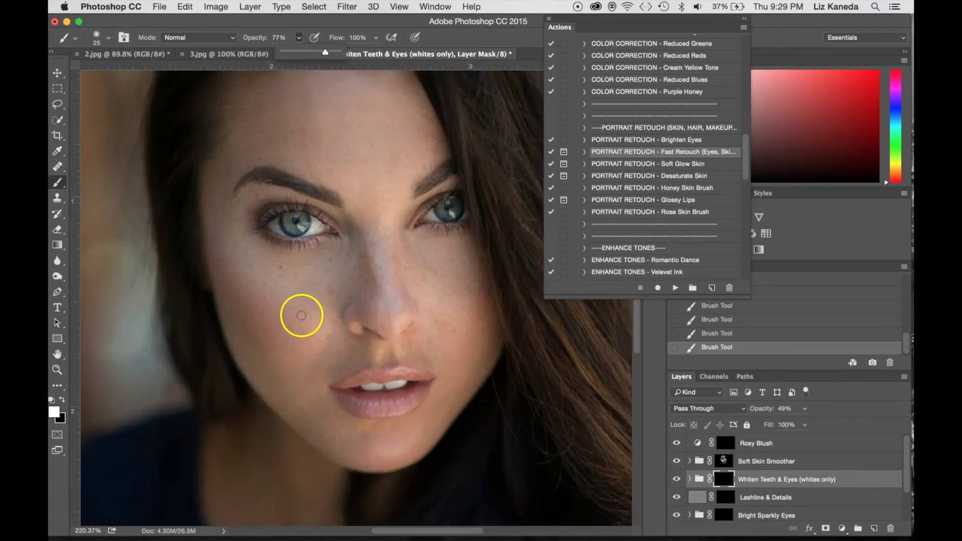
{"action": "key", "text": "bracketleft"}
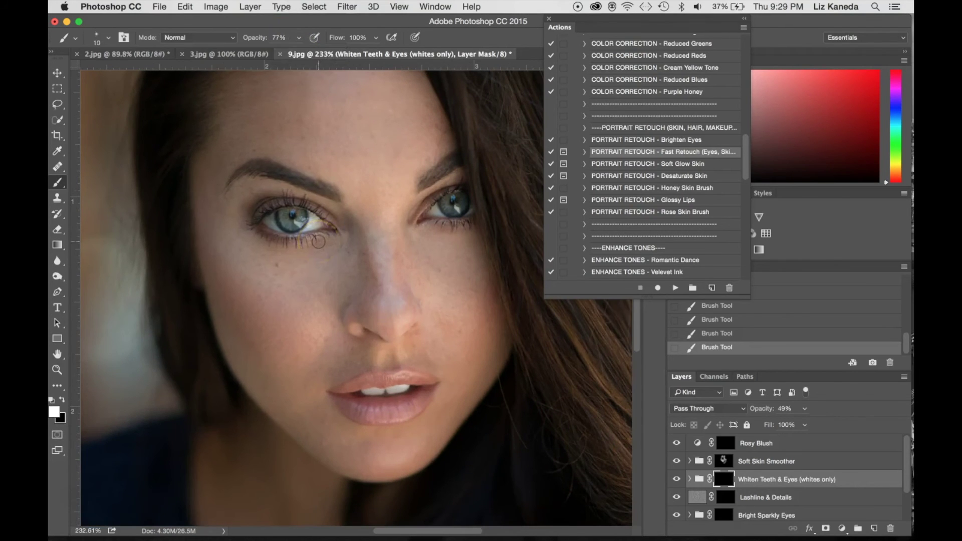
{"action": "left_click", "coordinate": [311, 217]}
{"action": "left_click_drag", "start_coordinate": [313, 214], "coordinate": [273, 225]}
{"action": "left_click_drag", "start_coordinate": [496, 169], "coordinate": [436, 216]}
{"action": "left_click_drag", "start_coordinate": [404, 388], "coordinate": [397, 388]}
{"action": "left_click_drag", "start_coordinate": [404, 388], "coordinate": [382, 392]}
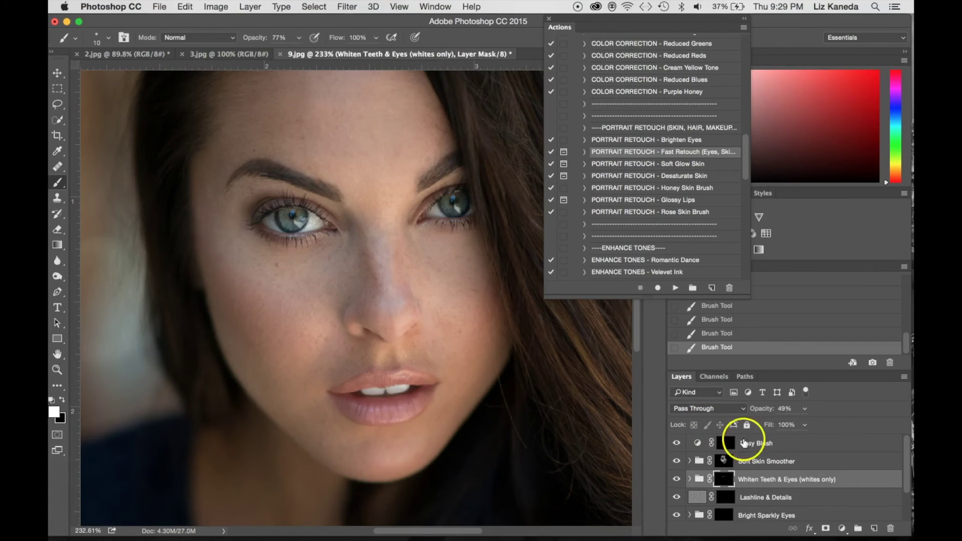
- Brighten both irises by painting on the Bright Sparkly Eyes mask with a 25 px brush at 47% opacity
{"action": "scroll", "coordinate": [743, 468], "scroll_direction": "down", "scroll_amount": 2}
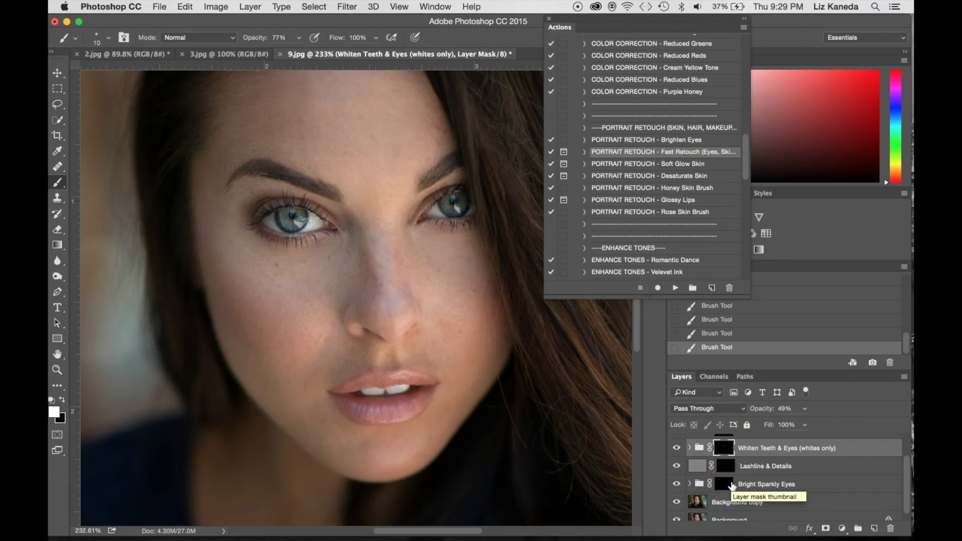
{"action": "left_click", "coordinate": [725, 484]}
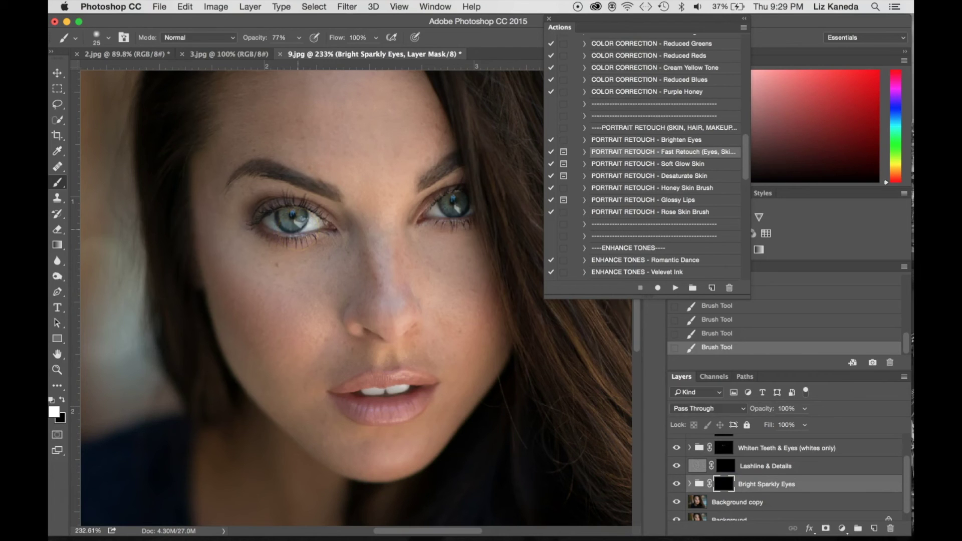
{"action": "left_click", "coordinate": [298, 37]}
{"action": "left_click_drag", "start_coordinate": [299, 53], "coordinate": [281, 54]}
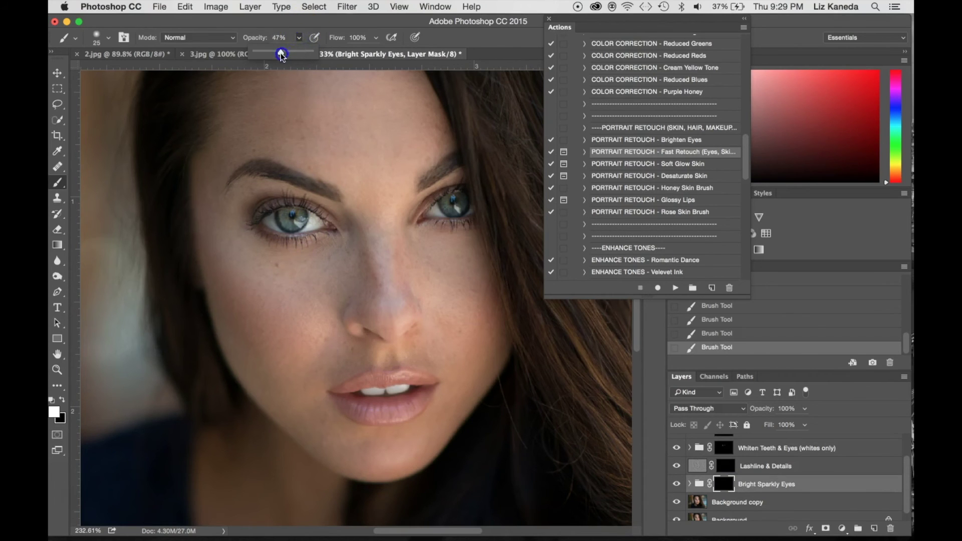
{"action": "left_click", "coordinate": [313, 217]}
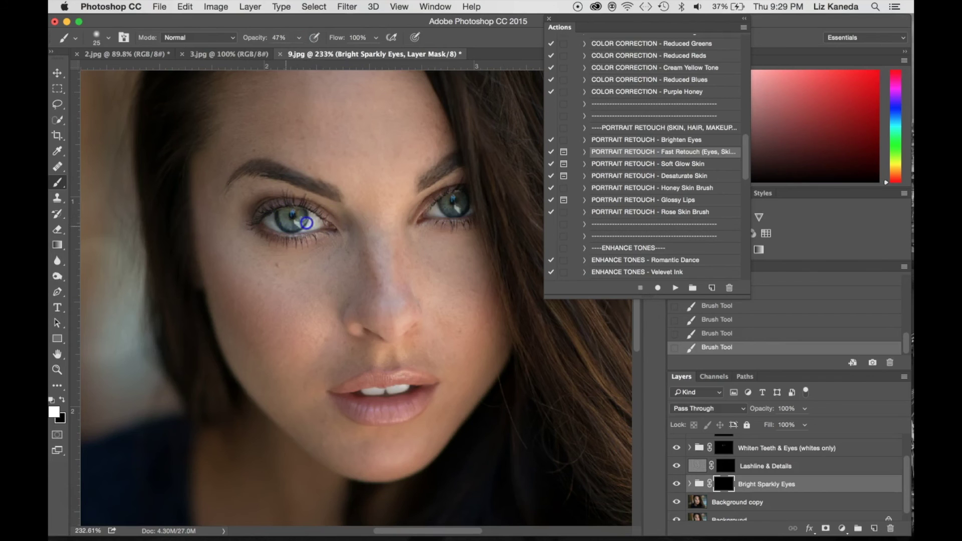
{"action": "scroll", "coordinate": [784, 471], "scroll_direction": "down", "scroll_amount": 1}
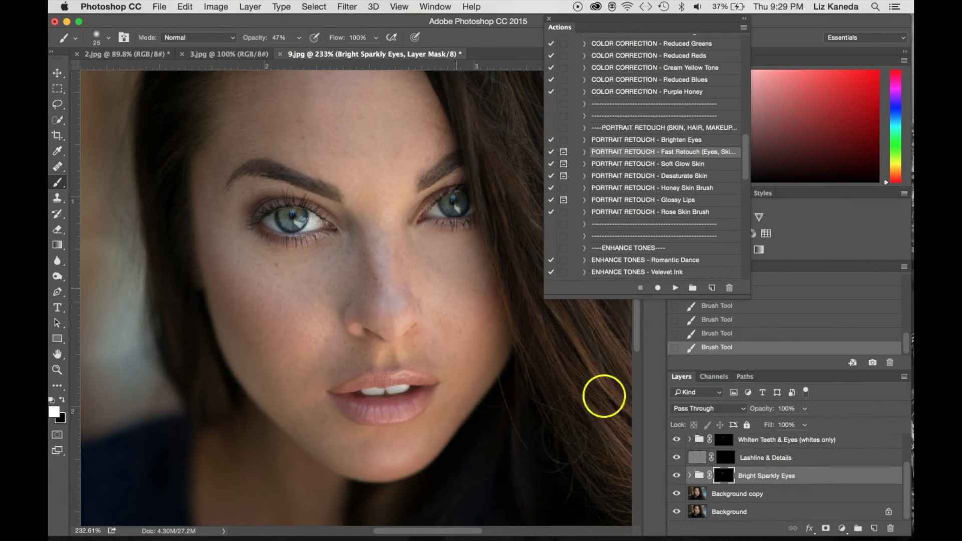
{"action": "left_click_drag", "start_coordinate": [292, 220], "coordinate": [270, 222]}
{"action": "left_click_drag", "start_coordinate": [462, 213], "coordinate": [455, 211]}
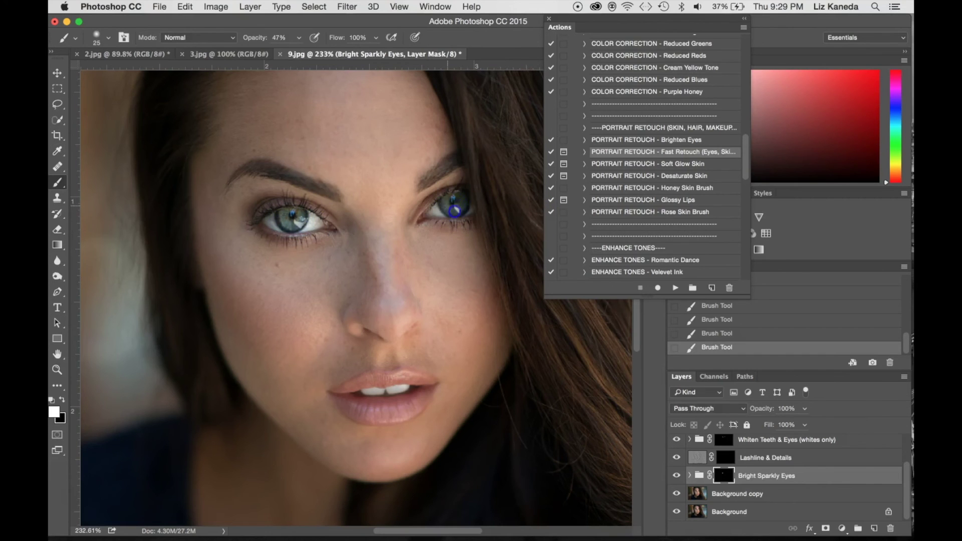
- Intensify both irises by painting on the Bright Sparkly Eyes mask at 70% opacity, then compare with the group hidden and shown
{"action": "left_click", "coordinate": [299, 38]}
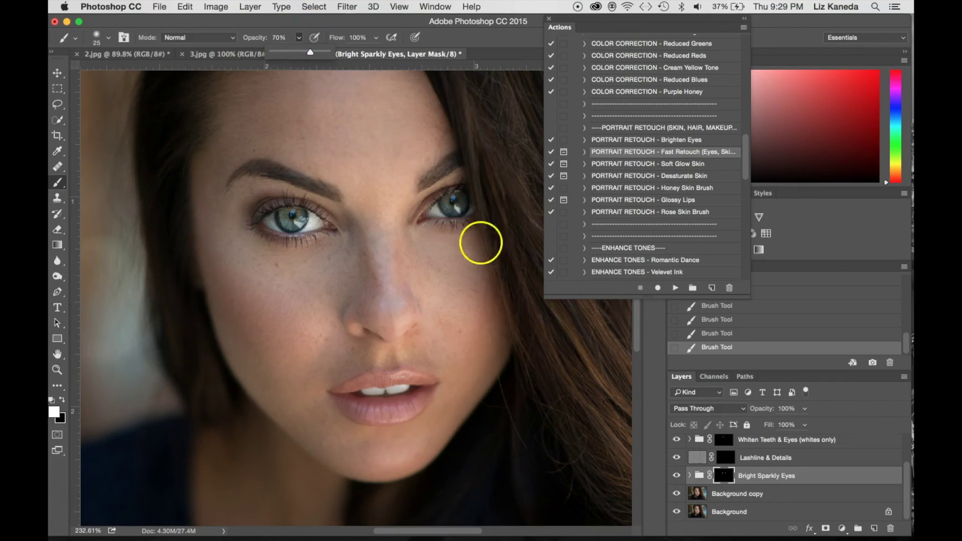
{"action": "left_click", "coordinate": [459, 202]}
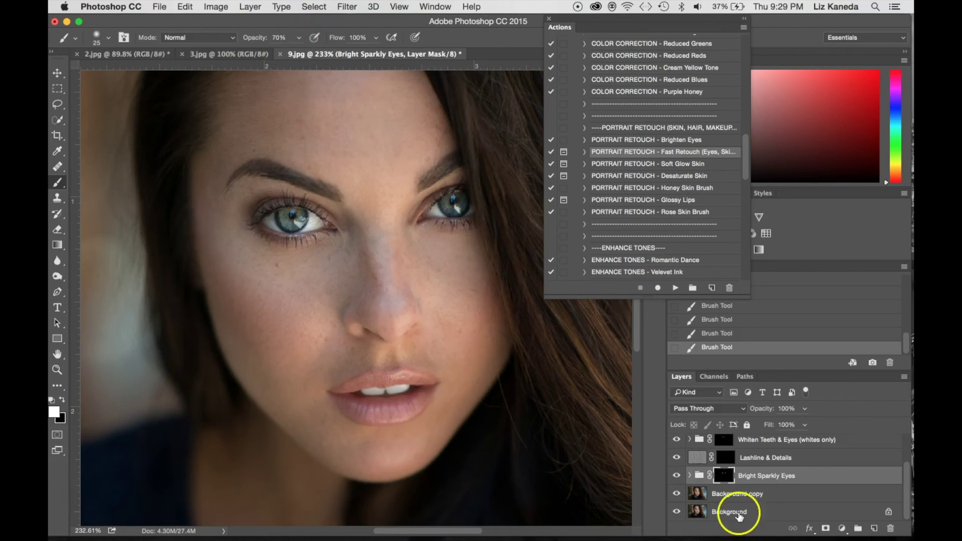
{"action": "left_click_drag", "start_coordinate": [303, 220], "coordinate": [270, 219]}
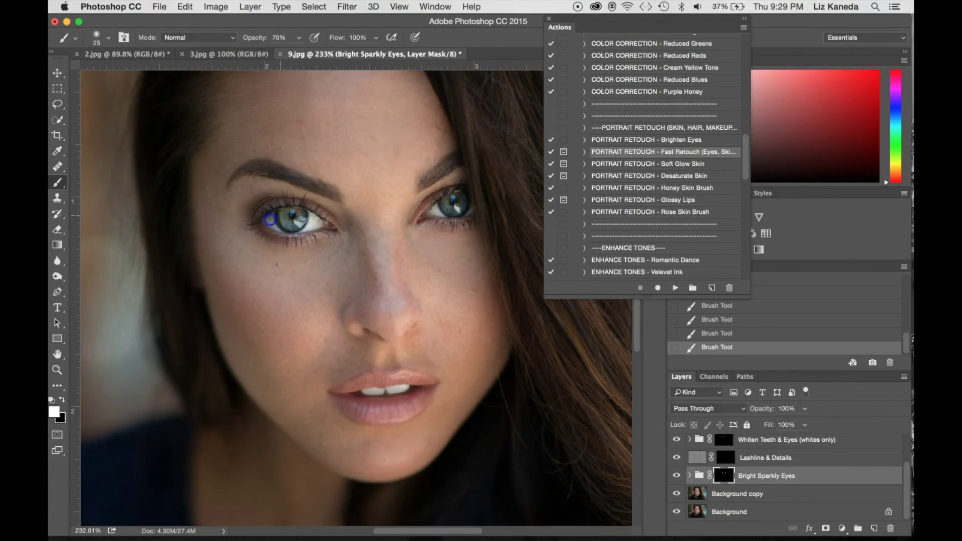
{"action": "mouse_move", "coordinate": [492, 211]}
{"action": "left_mouse_down"}
{"action": "mouse_move", "coordinate": [444, 211]}
{"action": "mouse_move", "coordinate": [460, 199]}
{"action": "left_mouse_up"}
{"action": "scroll", "coordinate": [439, 211], "scroll_direction": "down", "scroll_amount": 2}
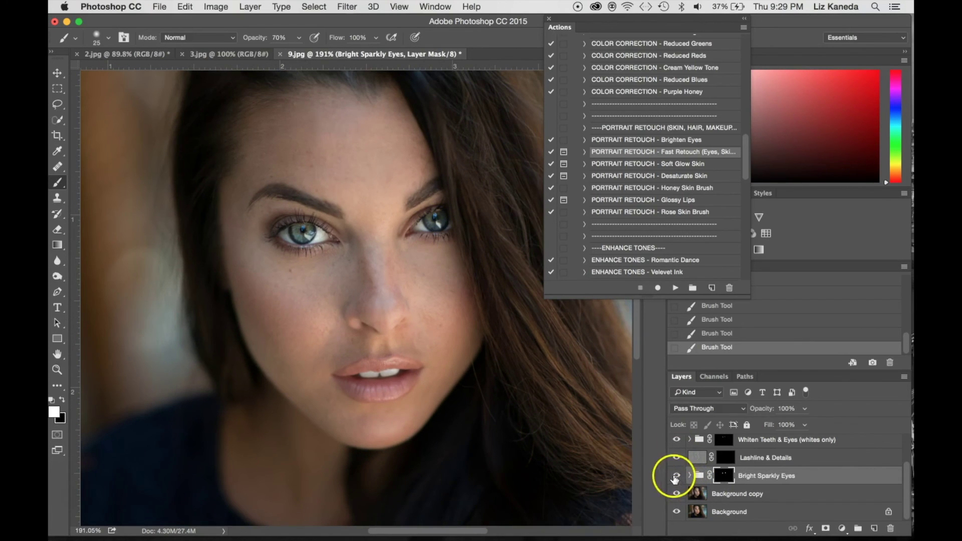
{"action": "left_click", "coordinate": [675, 475]}
{"action": "left_click", "coordinate": [676, 476]}
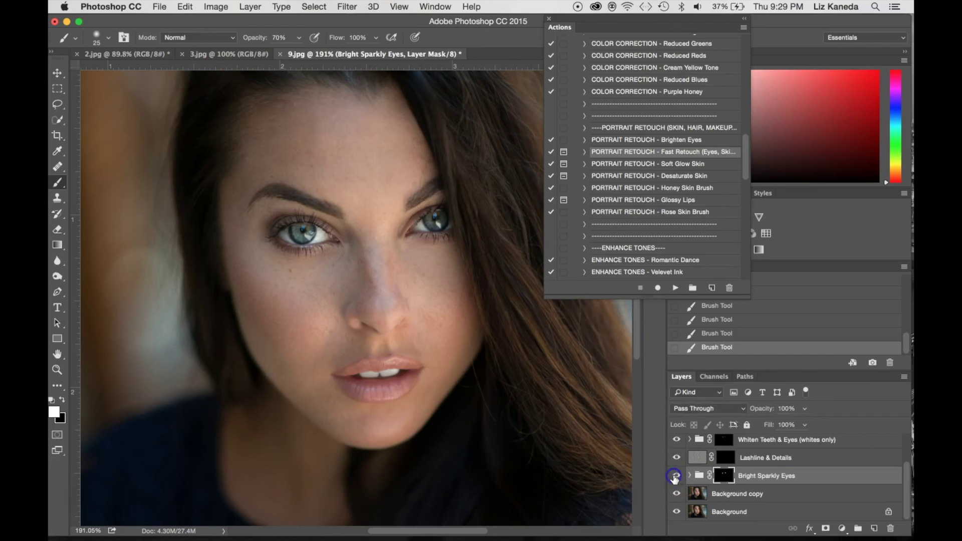
{"action": "left_click", "coordinate": [675, 477]}
- Review the Fast Retouch layers and flatten the image
{"action": "scroll", "coordinate": [675, 464], "scroll_direction": "up", "scroll_amount": 2}
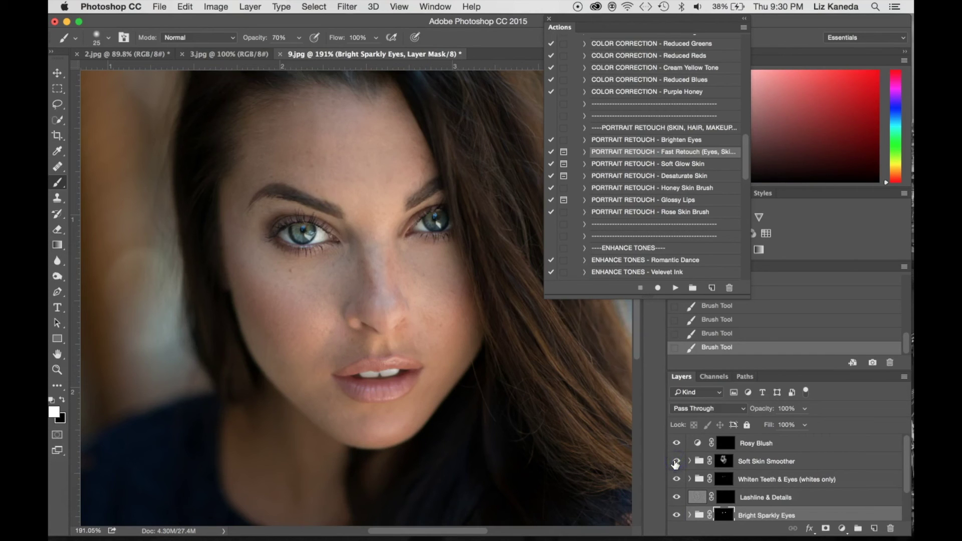
{"action": "left_click", "coordinate": [684, 450]}
{"action": "left_click", "coordinate": [734, 447]}
{"action": "scroll", "coordinate": [777, 452], "scroll_direction": "down", "scroll_amount": 2}
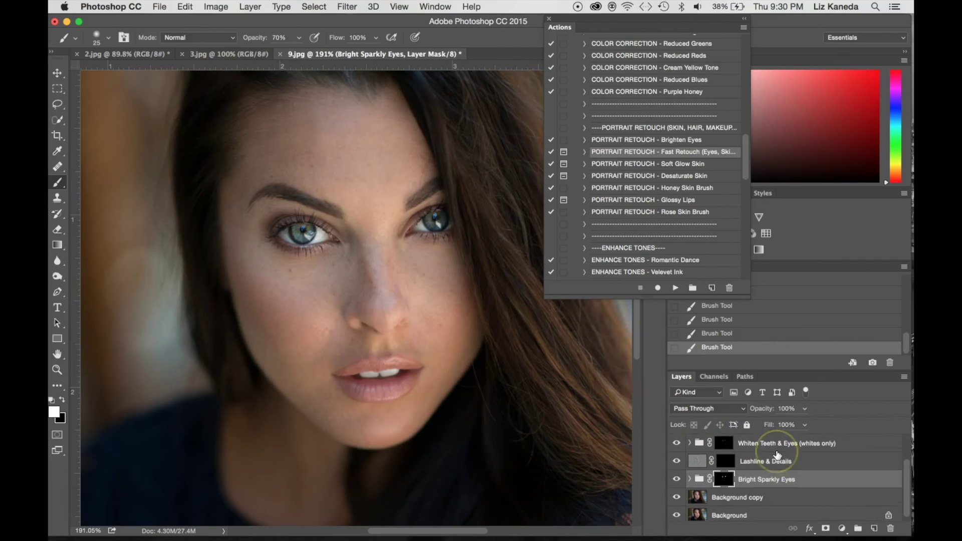
{"action": "right_click", "coordinate": [740, 514]}
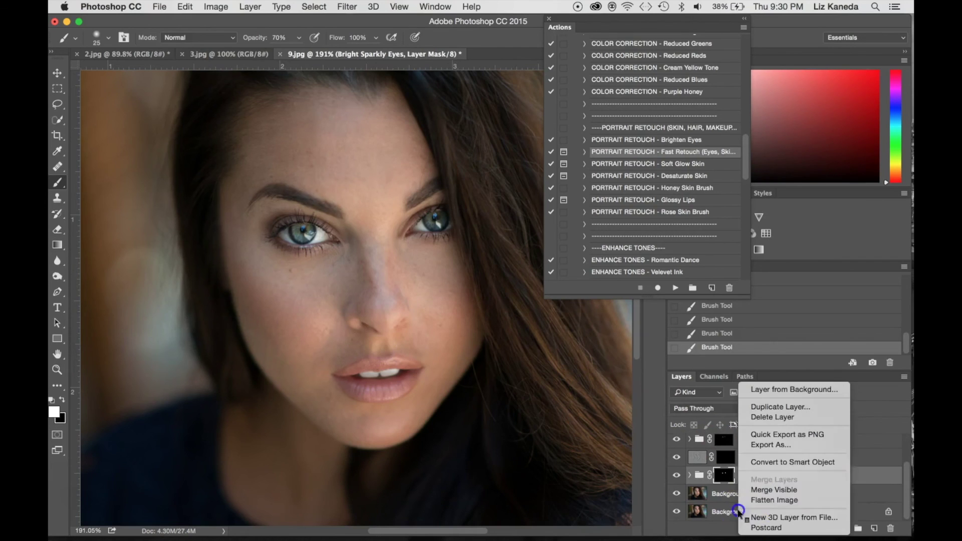
{"action": "left_click", "coordinate": [786, 499]}
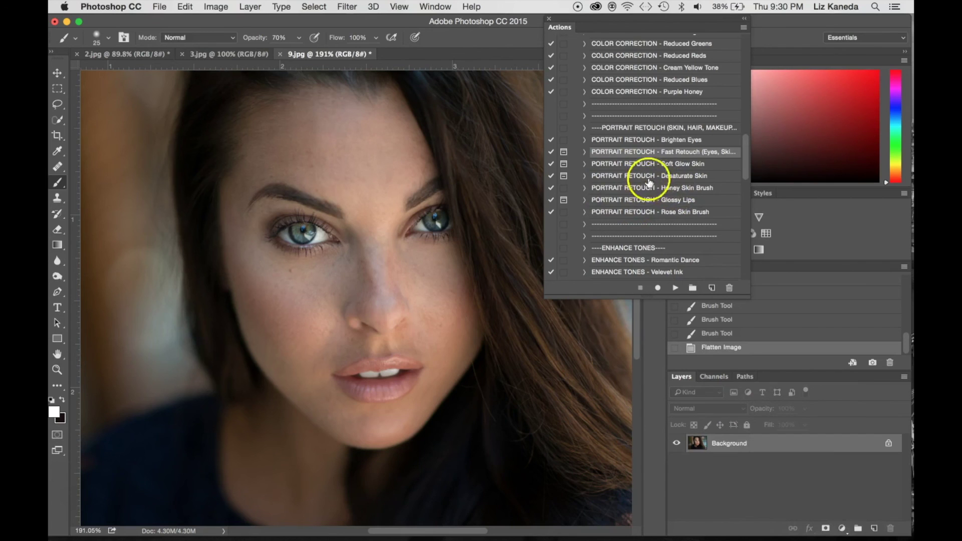
- Run the PORTRAIT RETOUCH - Glossy Lips action on the flattened portrait and accept its painting instructions
{"action": "left_click", "coordinate": [678, 200]}
{"action": "left_click", "coordinate": [675, 288]}
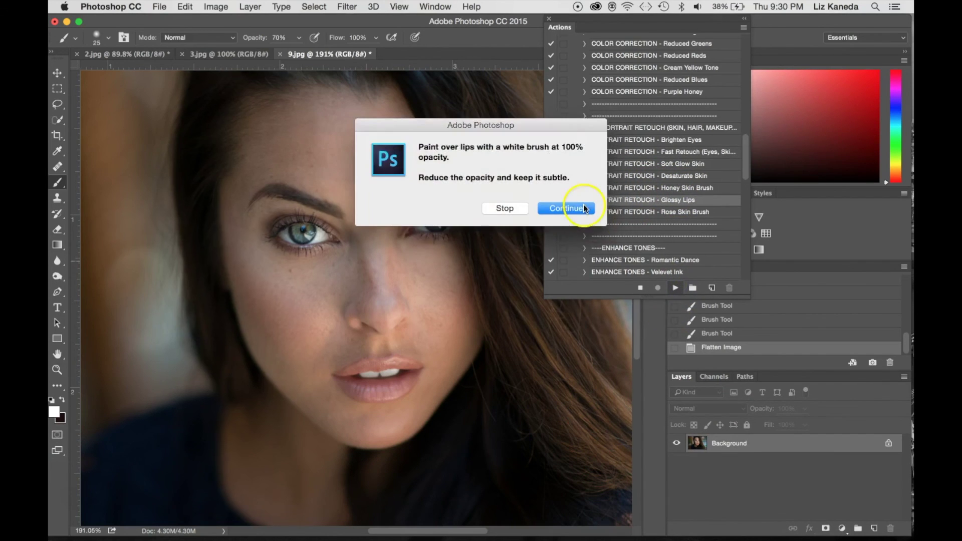
{"action": "left_click", "coordinate": [583, 204]}
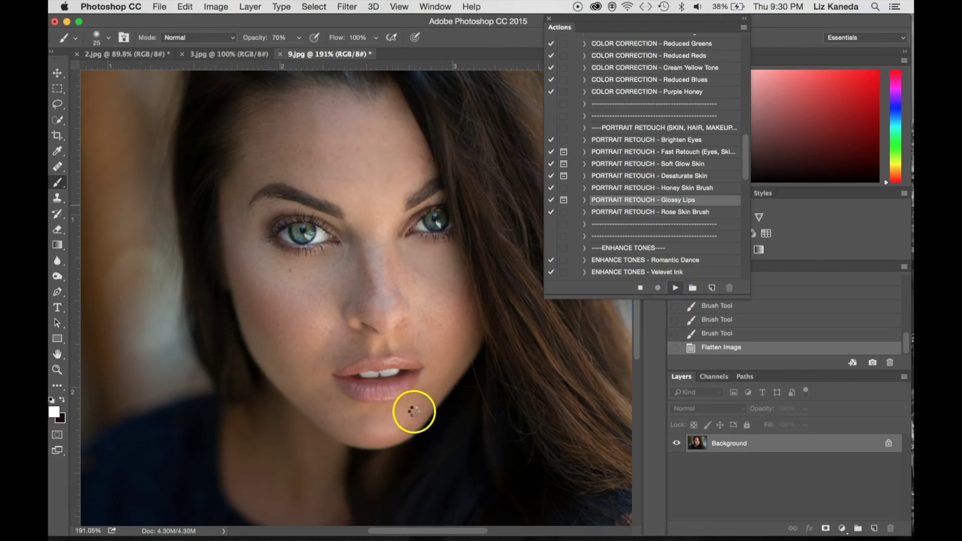
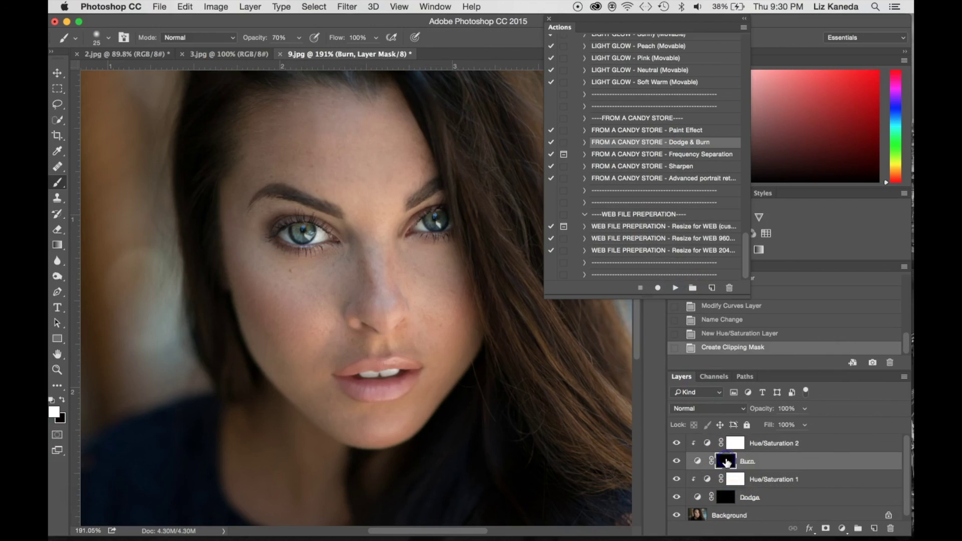
- Contour the hairline, cheeks and jaw by painting on the Burn mask with a 60 px brush at 10% opacity
{"action": "key", "text": "bracketright"}
{"action": "key", "text": "bracketright"}
{"action": "left_click", "coordinate": [299, 38]}
{"action": "left_click_drag", "start_coordinate": [296, 52], "coordinate": [288, 55]}
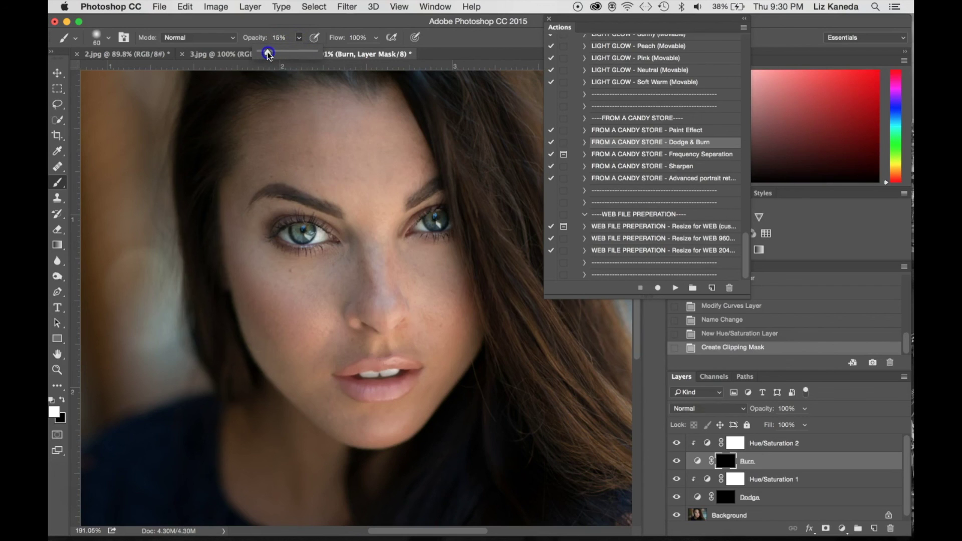
{"action": "left_click", "coordinate": [264, 27]}
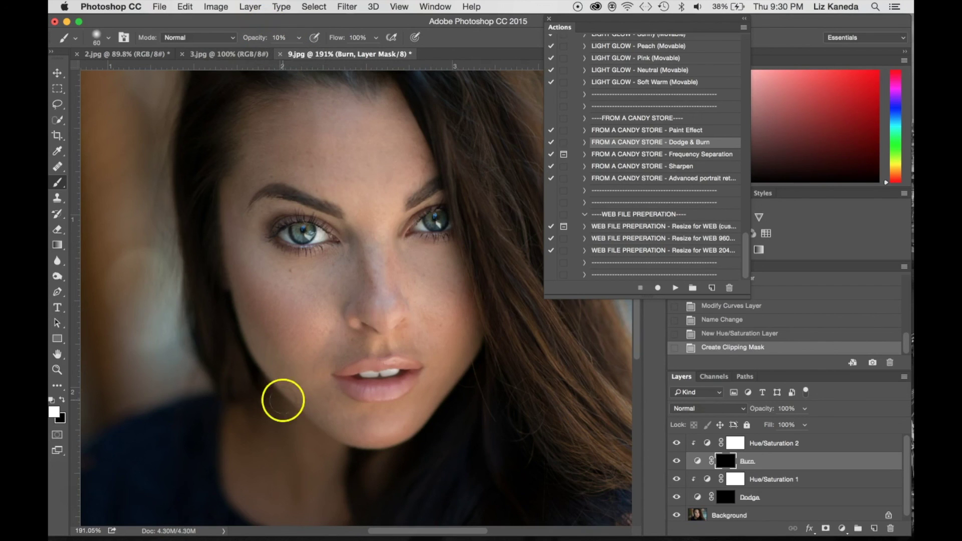
{"action": "mouse_move", "coordinate": [243, 267]}
{"action": "left_mouse_down"}
{"action": "mouse_move", "coordinate": [281, 341]}
{"action": "mouse_move", "coordinate": [231, 250]}
{"action": "mouse_move", "coordinate": [241, 142]}
{"action": "mouse_move", "coordinate": [228, 235]}
{"action": "mouse_move", "coordinate": [251, 107]}
{"action": "mouse_move", "coordinate": [267, 104]}
{"action": "mouse_move", "coordinate": [225, 189]}
{"action": "mouse_move", "coordinate": [278, 97]}
{"action": "left_mouse_up"}
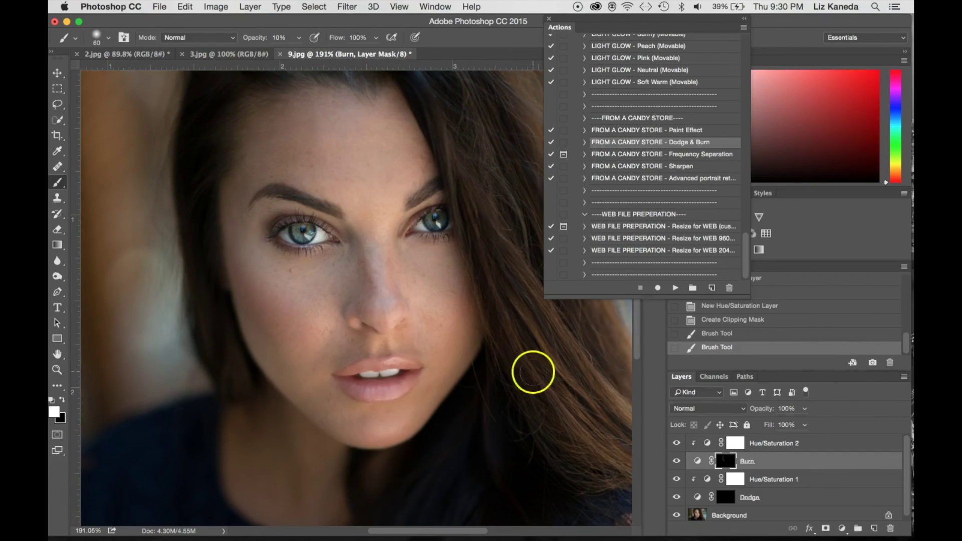
{"action": "mouse_move", "coordinate": [456, 326]}
{"action": "left_mouse_down"}
{"action": "mouse_move", "coordinate": [475, 266]}
{"action": "mouse_move", "coordinate": [422, 333]}
{"action": "mouse_move", "coordinate": [310, 438]}
{"action": "mouse_move", "coordinate": [313, 416]}
{"action": "mouse_move", "coordinate": [251, 350]}
{"action": "left_mouse_up"}
- Darken the sides of the nose by painting on the Burn mask with a 30 px brush at 10% opacity
{"action": "key", "text": "bracketleft"}
{"action": "mouse_move", "coordinate": [384, 328]}
{"action": "left_mouse_down"}
{"action": "mouse_move", "coordinate": [385, 290]}
{"action": "mouse_move", "coordinate": [365, 292]}
{"action": "mouse_move", "coordinate": [365, 230]}
{"action": "mouse_move", "coordinate": [343, 206]}
{"action": "left_mouse_up"}
{"action": "mouse_move", "coordinate": [371, 258]}
{"action": "left_mouse_down"}
{"action": "mouse_move", "coordinate": [355, 233]}
{"action": "mouse_move", "coordinate": [419, 309]}
{"action": "mouse_move", "coordinate": [396, 291]}
{"action": "left_mouse_up"}
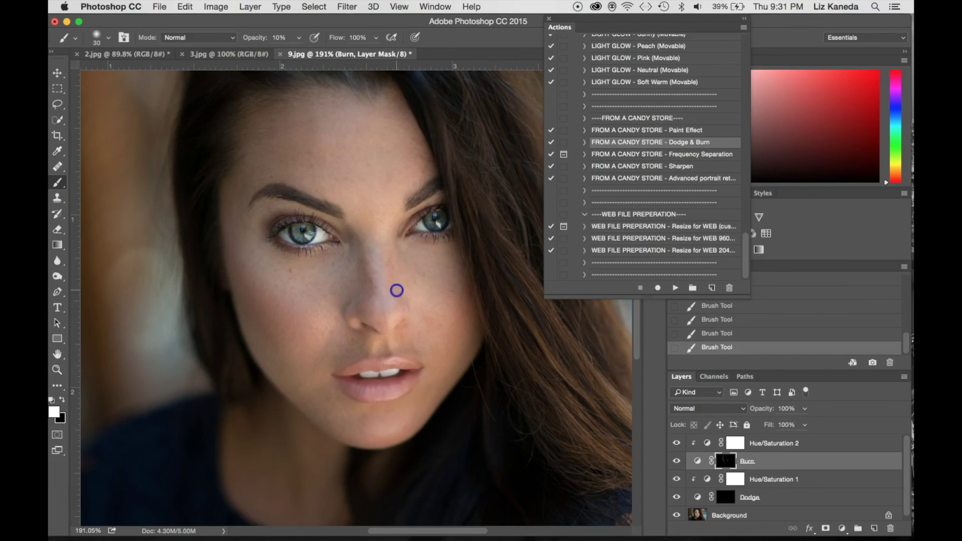
{"action": "left_click", "coordinate": [358, 257]}
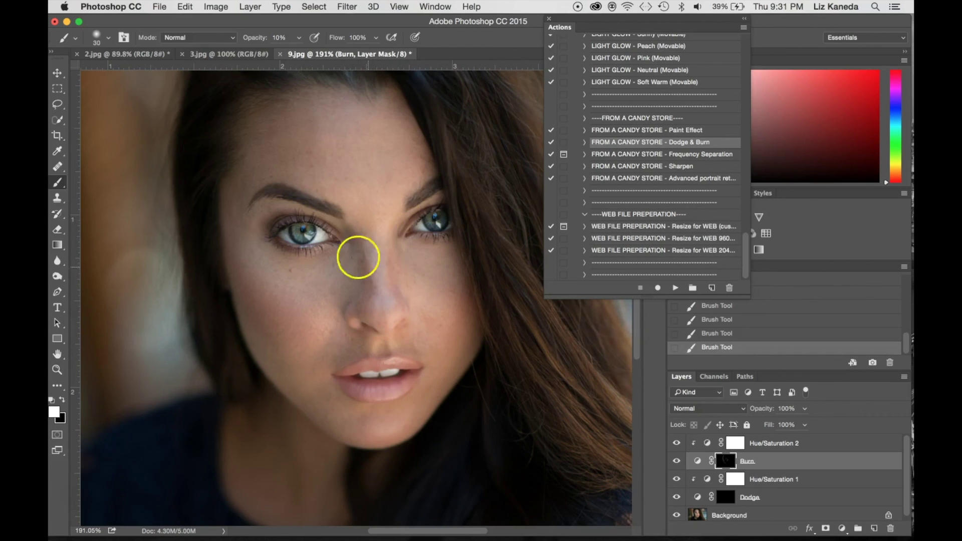
- Highlight under both eyes and along the nose bridge by painting on the Dodge mask with a 60 px brush at 49% opacity
{"action": "left_click", "coordinate": [727, 496]}
{"action": "left_click_drag", "start_coordinate": [376, 124], "coordinate": [376, 124]}
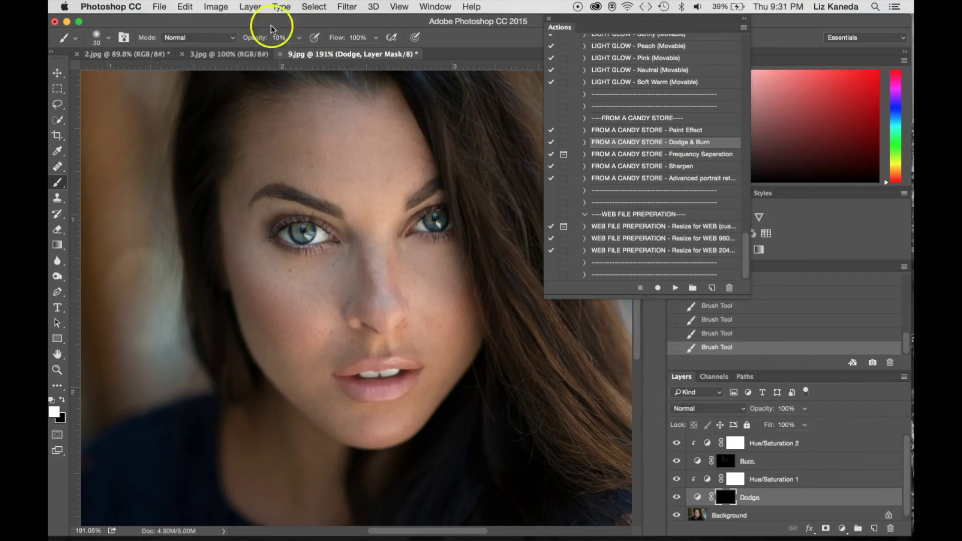
{"action": "left_click", "coordinate": [299, 37]}
{"action": "left_click_drag", "start_coordinate": [300, 52], "coordinate": [302, 53]}
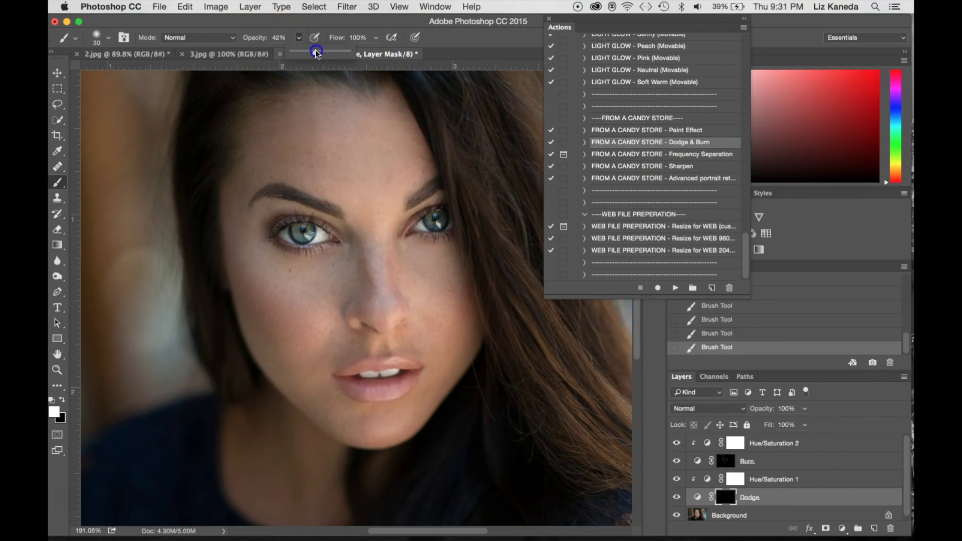
{"action": "left_click", "coordinate": [329, 23]}
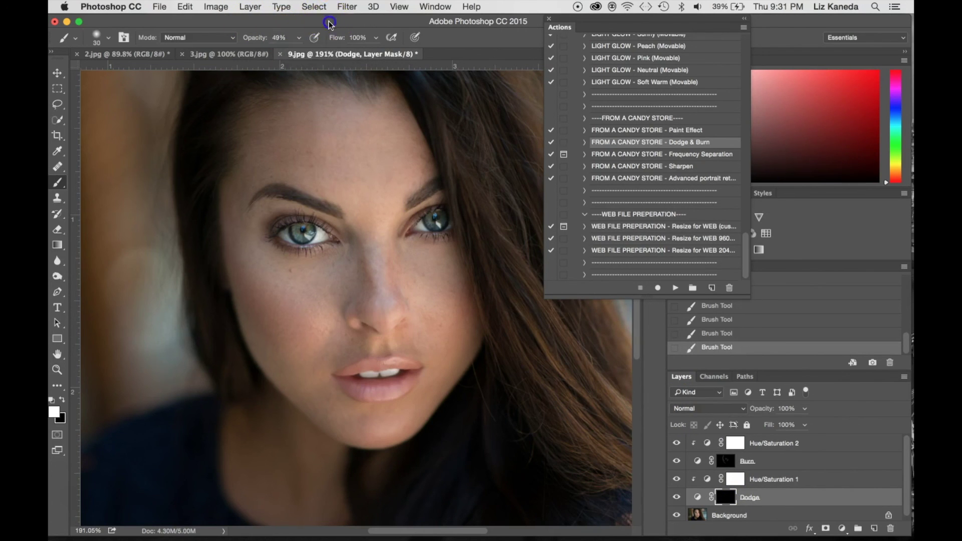
{"action": "key", "text": "]"}
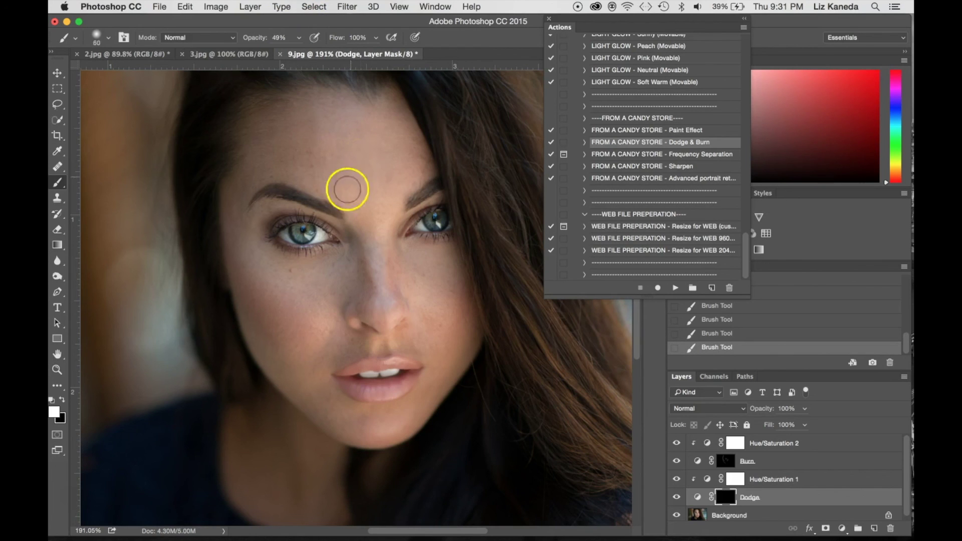
{"action": "mouse_move", "coordinate": [339, 259]}
{"action": "left_mouse_down"}
{"action": "mouse_move", "coordinate": [263, 259]}
{"action": "mouse_move", "coordinate": [307, 298]}
{"action": "mouse_move", "coordinate": [344, 258]}
{"action": "left_mouse_up"}
{"action": "left_click_drag", "start_coordinate": [413, 254], "coordinate": [448, 255]}
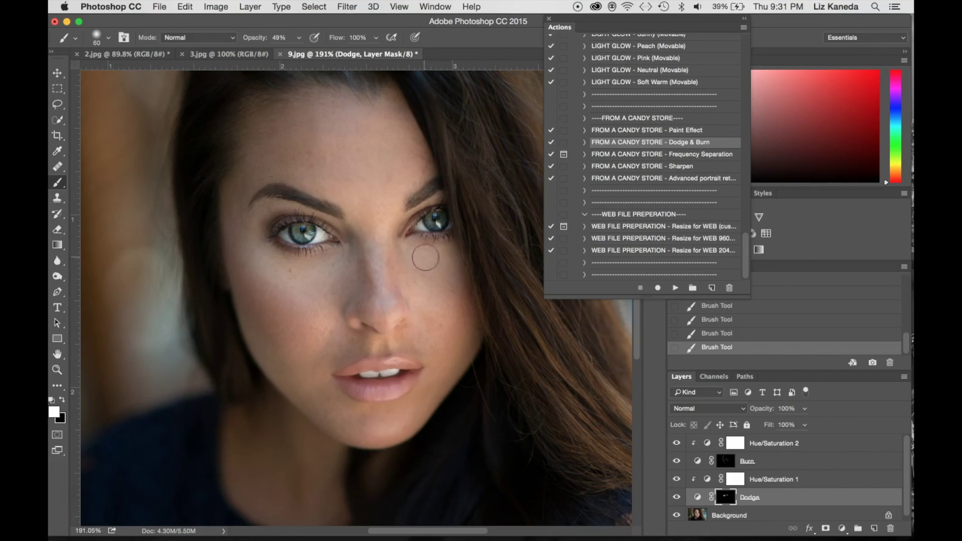
{"action": "mouse_move", "coordinate": [365, 312]}
{"action": "left_mouse_down"}
{"action": "mouse_move", "coordinate": [356, 318]}
{"action": "mouse_move", "coordinate": [378, 187]}
{"action": "mouse_move", "coordinate": [391, 229]}
{"action": "left_mouse_up"}
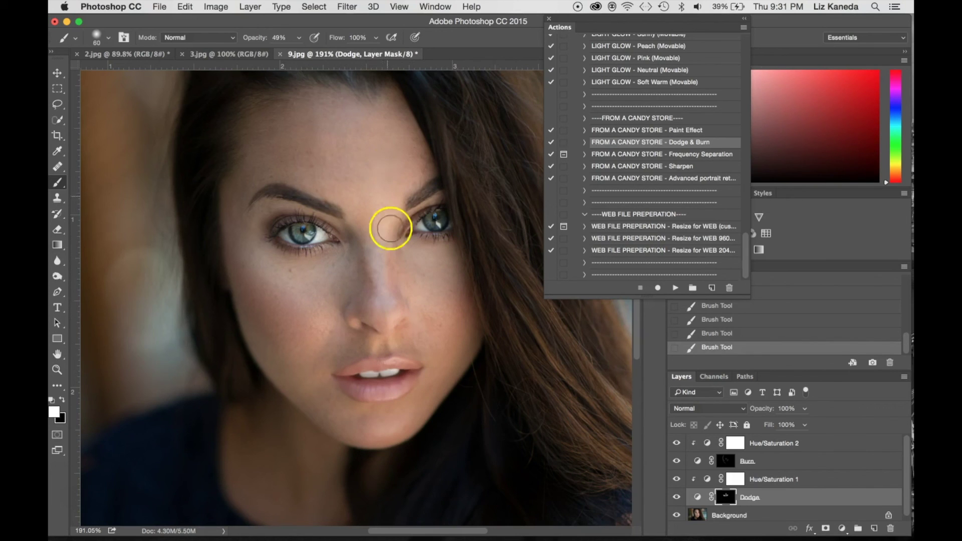
- Highlight the forehead, lips and chin by painting on the Dodge mask at 26% opacity, using a 35 px brush around the chin
{"action": "left_click", "coordinate": [299, 37]}
{"action": "left_click", "coordinate": [357, 187]}
{"action": "mouse_move", "coordinate": [353, 133]}
{"action": "left_mouse_down"}
{"action": "mouse_move", "coordinate": [343, 170]}
{"action": "mouse_move", "coordinate": [316, 153]}
{"action": "left_mouse_up"}
{"action": "mouse_move", "coordinate": [343, 378]}
{"action": "left_mouse_down"}
{"action": "mouse_move", "coordinate": [363, 431]}
{"action": "mouse_move", "coordinate": [390, 425]}
{"action": "mouse_move", "coordinate": [370, 414]}
{"action": "mouse_move", "coordinate": [391, 411]}
{"action": "left_mouse_up"}
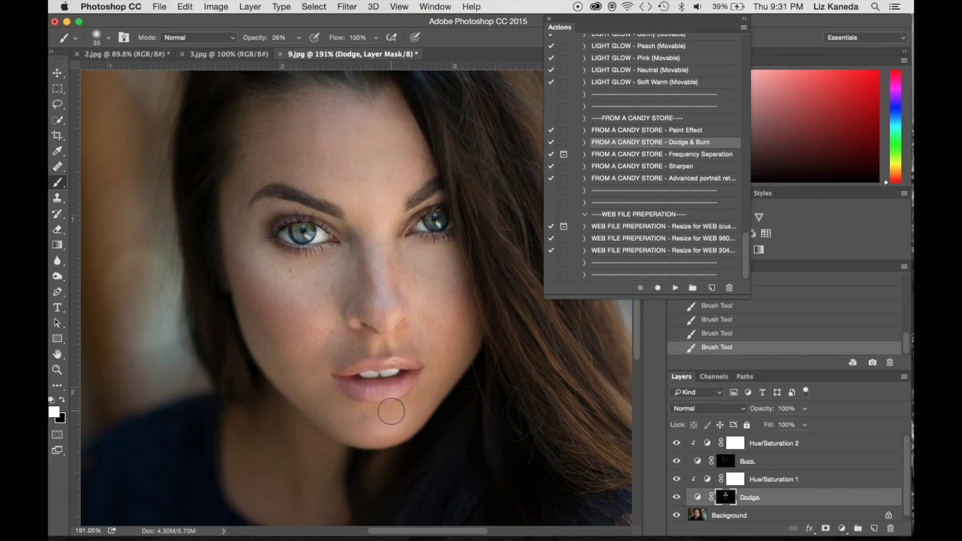
{"action": "mouse_move", "coordinate": [377, 336]}
{"action": "left_mouse_down"}
{"action": "mouse_move", "coordinate": [388, 355]}
{"action": "mouse_move", "coordinate": [370, 353]}
{"action": "mouse_move", "coordinate": [391, 353]}
{"action": "mouse_move", "coordinate": [379, 355]}
{"action": "mouse_move", "coordinate": [388, 392]}
{"action": "left_mouse_up"}
- Darken the eyebrows by painting on the Burn mask with a 15 px brush at 26% opacity
{"action": "left_click", "coordinate": [726, 461]}
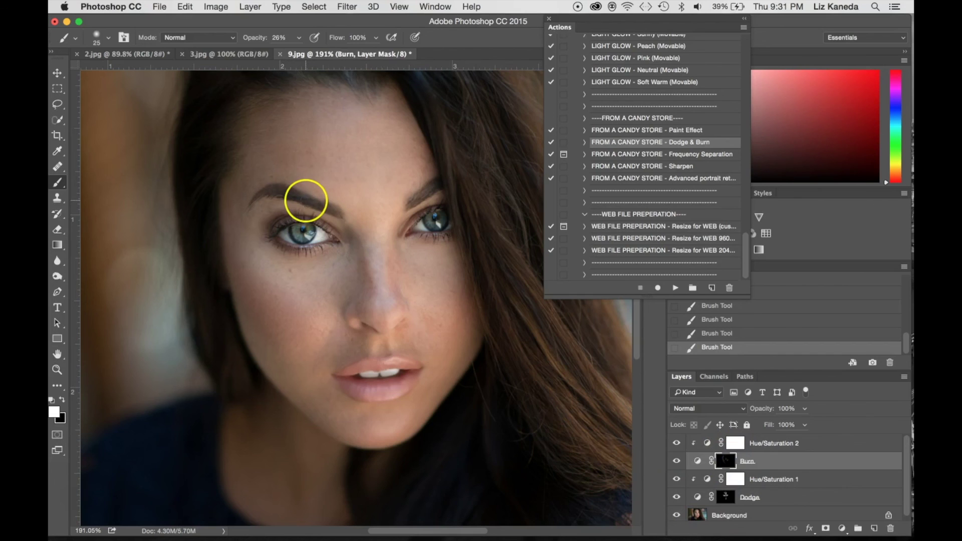
{"action": "key", "text": "bracketleft"}
{"action": "left_click_drag", "start_coordinate": [449, 203], "coordinate": [411, 201]}
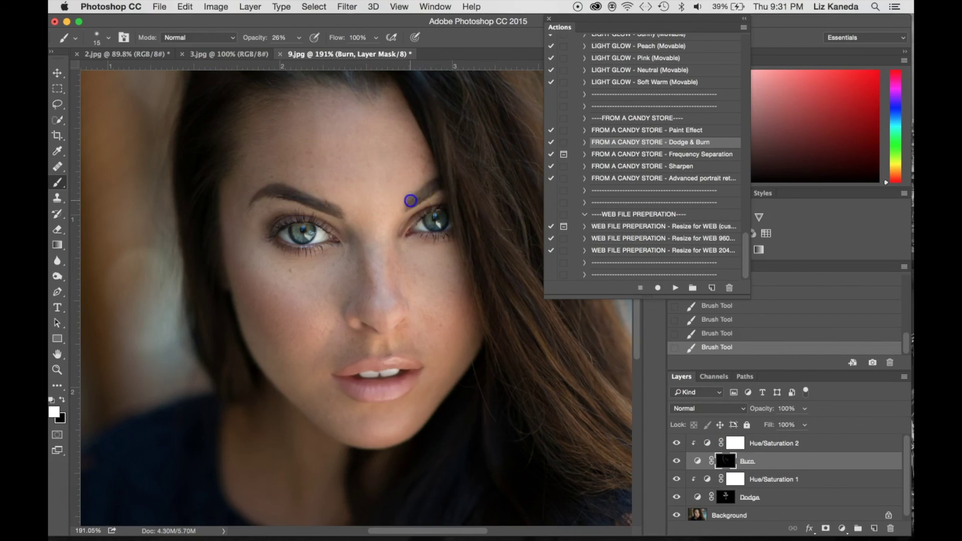
- Darken the outlines of both irises by painting on the Burn mask with a 6 to 8 px brush at 26% opacity
{"action": "key", "text": "super+plus"}
{"action": "key", "text": "super+plus"}
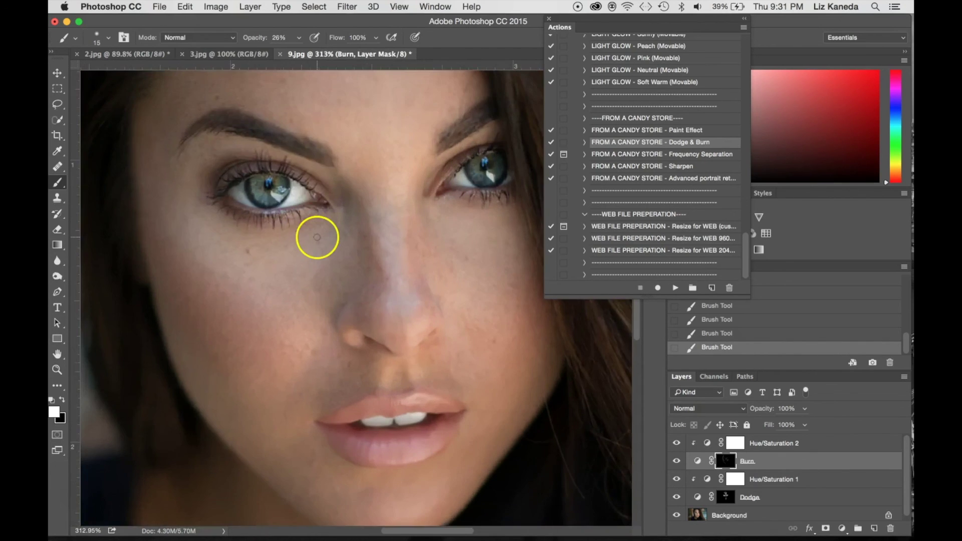
{"action": "key", "text": "bracketleft"}
{"action": "key", "text": "bracketleft"}
{"action": "key", "text": "bracketleft"}
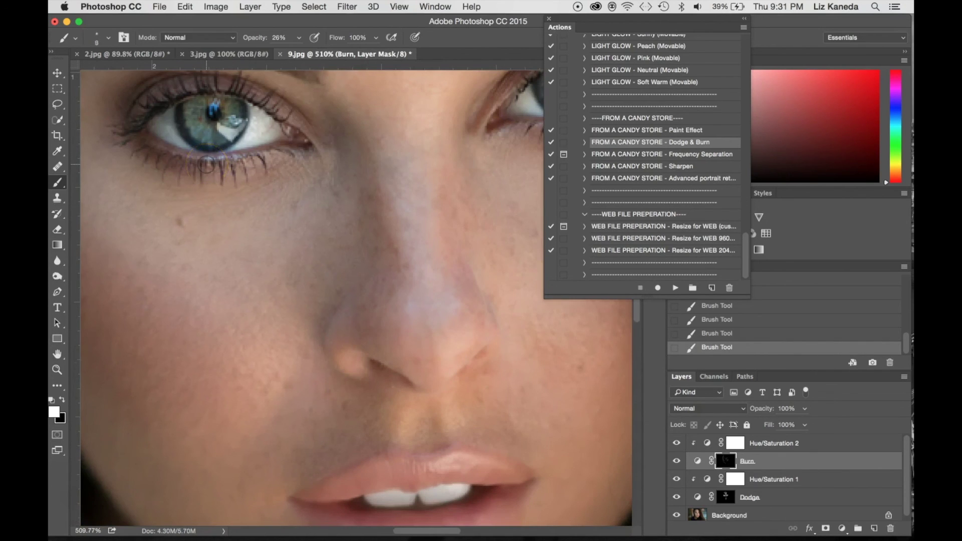
{"action": "left_click_drag", "start_coordinate": [187, 127], "coordinate": [185, 101]}
{"action": "scroll", "coordinate": [300, 120], "scroll_direction": "right", "scroll_amount": 5}
{"action": "mouse_move", "coordinate": [477, 123]}
{"action": "left_mouse_down"}
{"action": "mouse_move", "coordinate": [466, 140]}
{"action": "mouse_move", "coordinate": [448, 124]}
{"action": "left_mouse_up"}
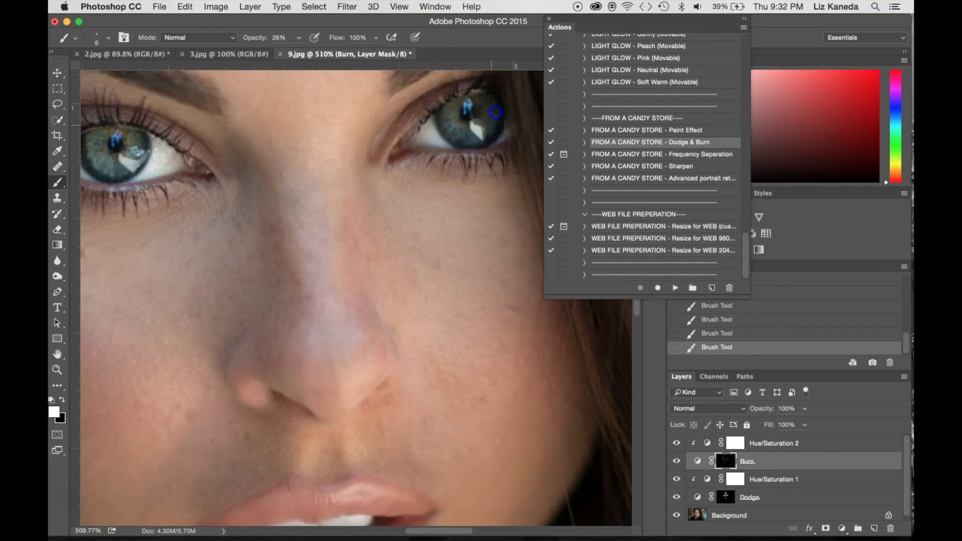
{"action": "mouse_move", "coordinate": [477, 136]}
{"action": "left_mouse_down"}
{"action": "mouse_move", "coordinate": [440, 108]}
{"action": "mouse_move", "coordinate": [450, 122]}
{"action": "left_mouse_up"}
- Flatten the dodge and burn layers into the Background
{"action": "key", "text": "super+0"}
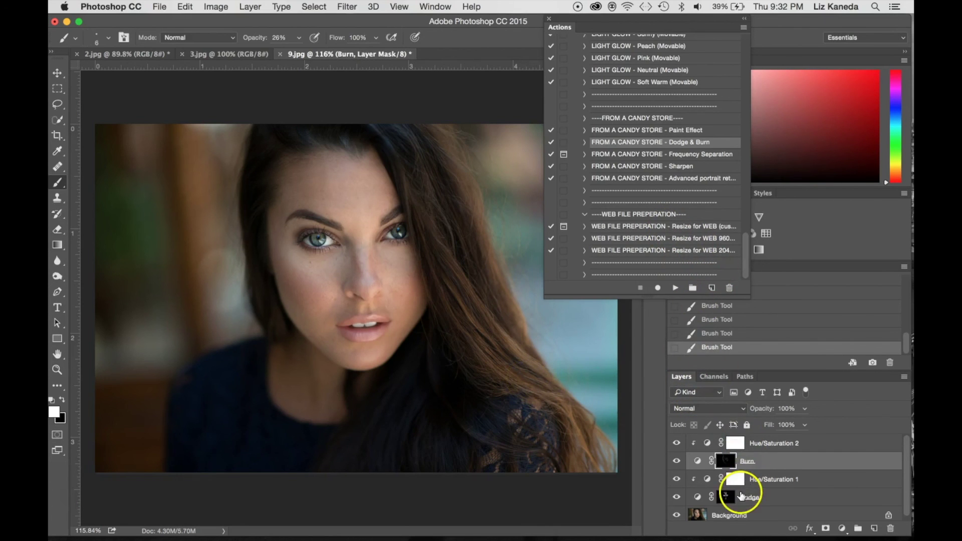
{"action": "scroll", "coordinate": [740, 489], "scroll_direction": "down", "scroll_amount": 1}
{"action": "right_click", "coordinate": [729, 513]}
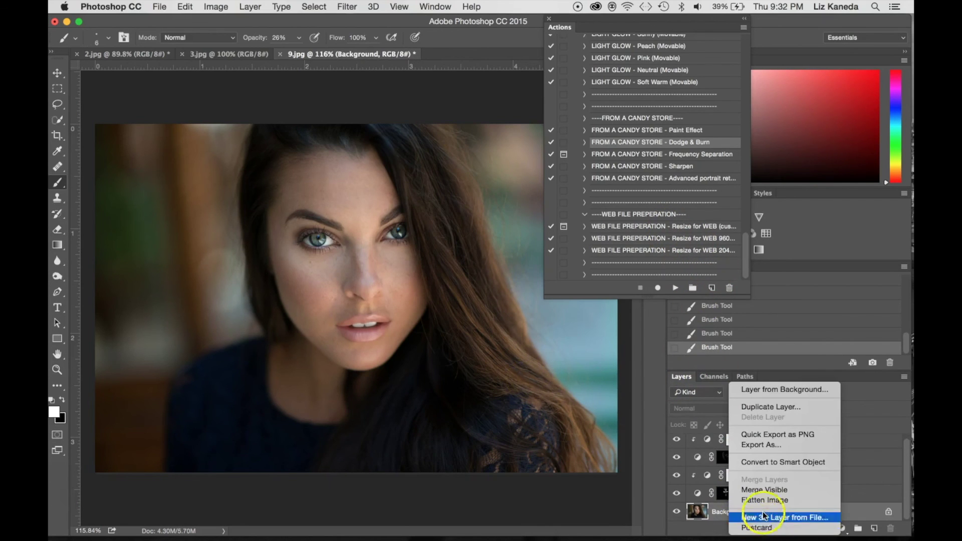
{"action": "left_click", "coordinate": [764, 501]}
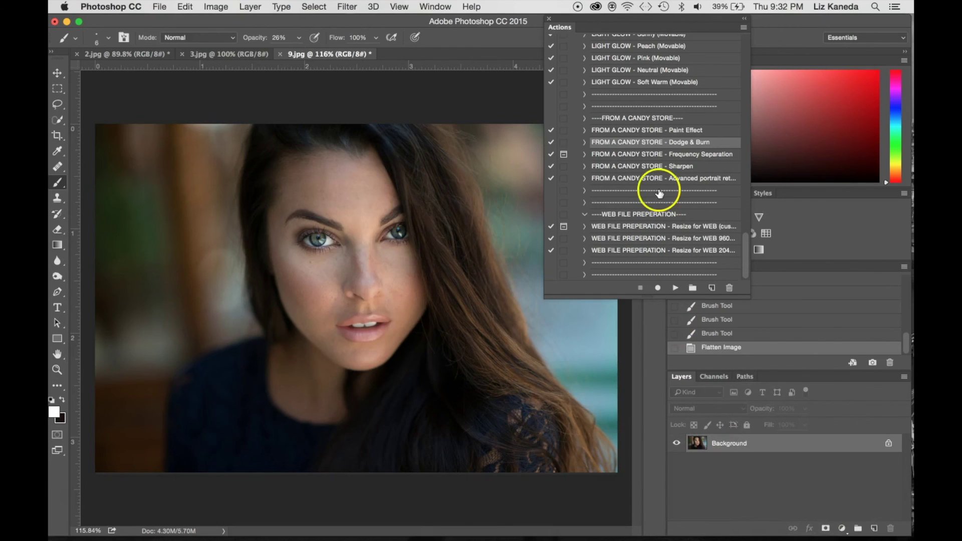
- Run the FROM A CANDY STORE - Sharpen action and select the resulting Brush on subject layer for painting
{"action": "left_click", "coordinate": [682, 166]}
{"action": "left_click", "coordinate": [681, 282]}
{"action": "left_click", "coordinate": [726, 442]}
{"action": "left_click", "coordinate": [709, 443]}
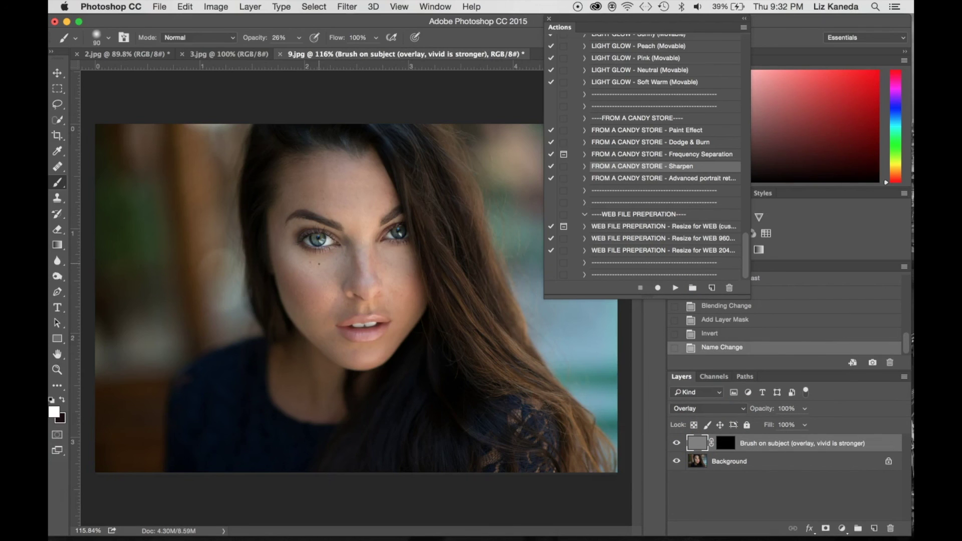
- Paint white over the eyes, lips and face on the Brush on subject layer with a 100 px brush at 82% opacity
{"action": "left_click", "coordinate": [299, 38]}
{"action": "left_click_drag", "start_coordinate": [298, 53], "coordinate": [324, 57]}
{"action": "left_click", "coordinate": [328, 23]}
{"action": "mouse_move", "coordinate": [311, 229]}
{"action": "left_mouse_down"}
{"action": "mouse_move", "coordinate": [321, 222]}
{"action": "mouse_move", "coordinate": [319, 246]}
{"action": "left_mouse_up"}
{"action": "mouse_move", "coordinate": [393, 223]}
{"action": "left_mouse_down"}
{"action": "mouse_move", "coordinate": [400, 246]}
{"action": "mouse_move", "coordinate": [402, 224]}
{"action": "left_mouse_up"}
{"action": "mouse_move", "coordinate": [321, 236]}
{"action": "left_mouse_down"}
{"action": "mouse_move", "coordinate": [313, 249]}
{"action": "mouse_move", "coordinate": [320, 228]}
{"action": "left_mouse_up"}
{"action": "left_click_drag", "start_coordinate": [373, 323], "coordinate": [350, 332]}
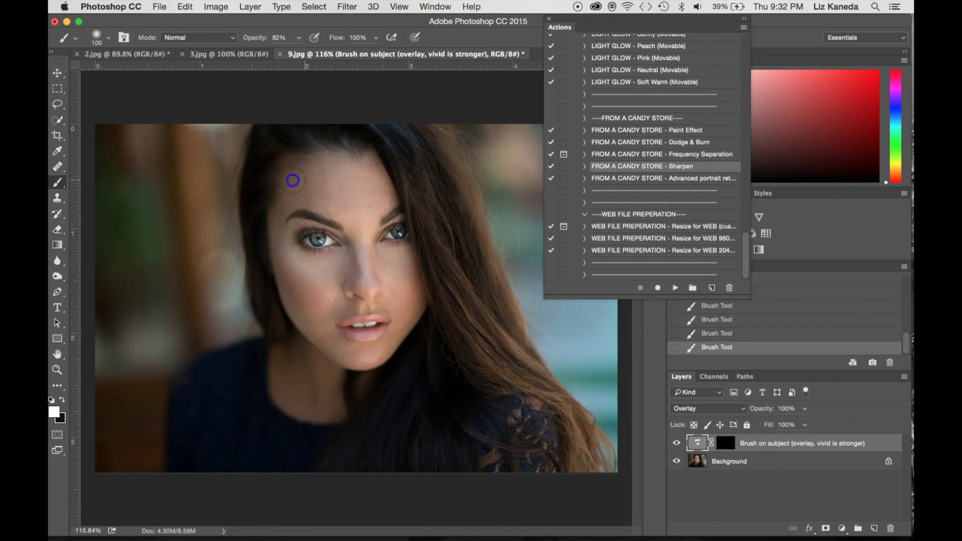
{"action": "mouse_move", "coordinate": [298, 254]}
{"action": "left_mouse_down"}
{"action": "mouse_move", "coordinate": [404, 255]}
{"action": "mouse_move", "coordinate": [376, 343]}
{"action": "mouse_move", "coordinate": [342, 342]}
{"action": "left_mouse_up"}
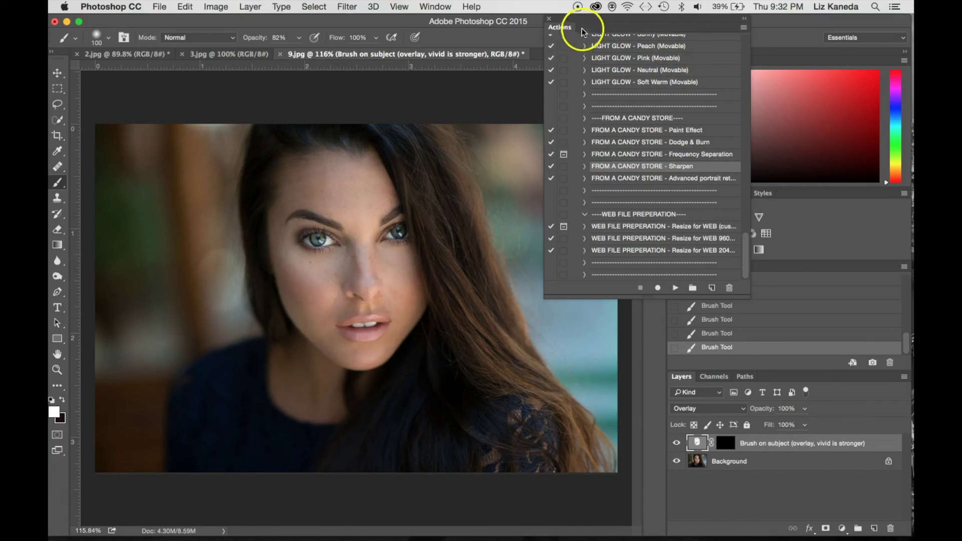
- Close the actions list and flatten the sharpening layer into the Background
{"action": "left_click", "coordinate": [548, 19]}
{"action": "left_click", "coordinate": [752, 463]}
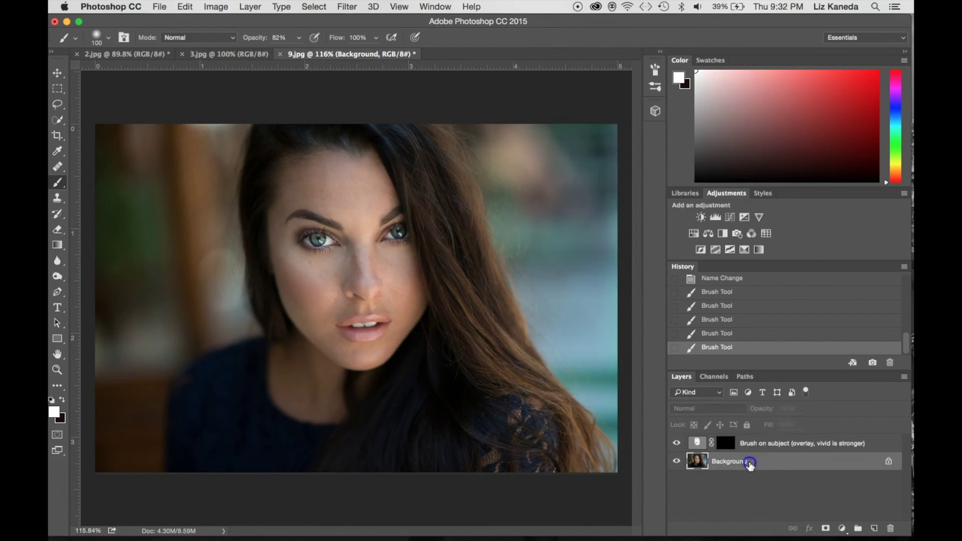
{"action": "right_click", "coordinate": [750, 462]}
{"action": "left_click", "coordinate": [798, 499]}
- Switch to Preview and place the original 9.jpg beside the retouched portrait for comparison
{"action": "left_click", "coordinate": [783, 528]}
{"action": "left_click_drag", "start_coordinate": [649, 59], "coordinate": [604, 132]}
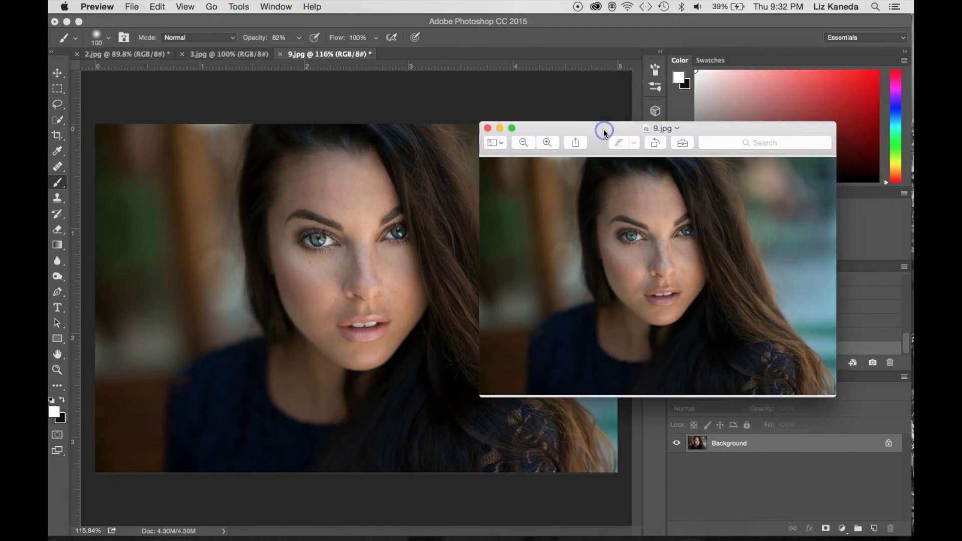